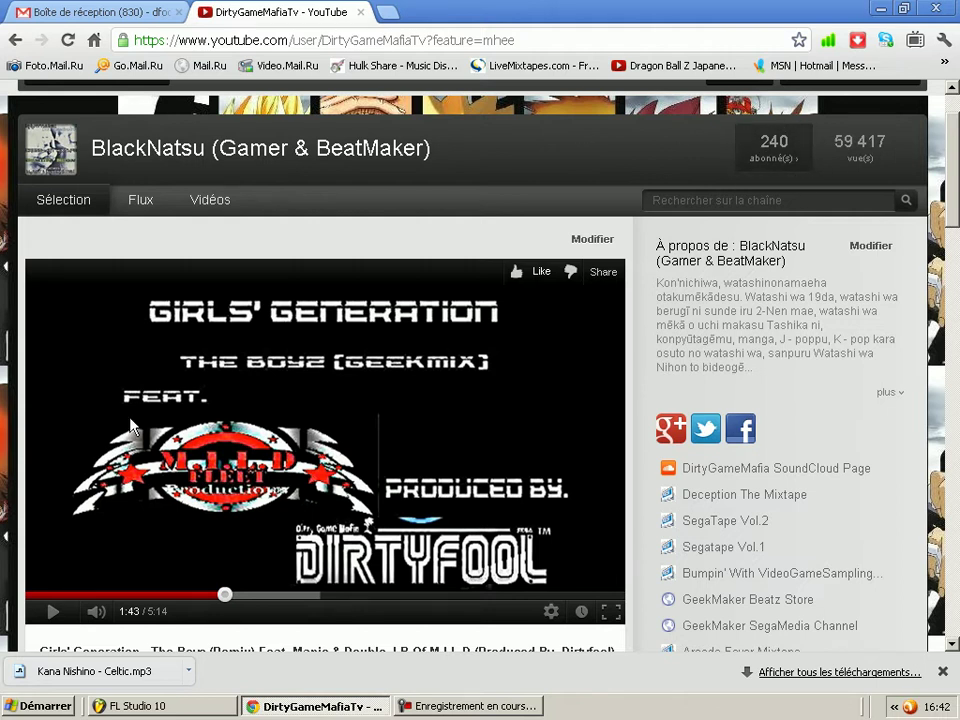
# Step: Switch to FL Studio and add the STR_Ensemble soundfont as a new channel below the Snare channel
pyautogui.click(185, 707)
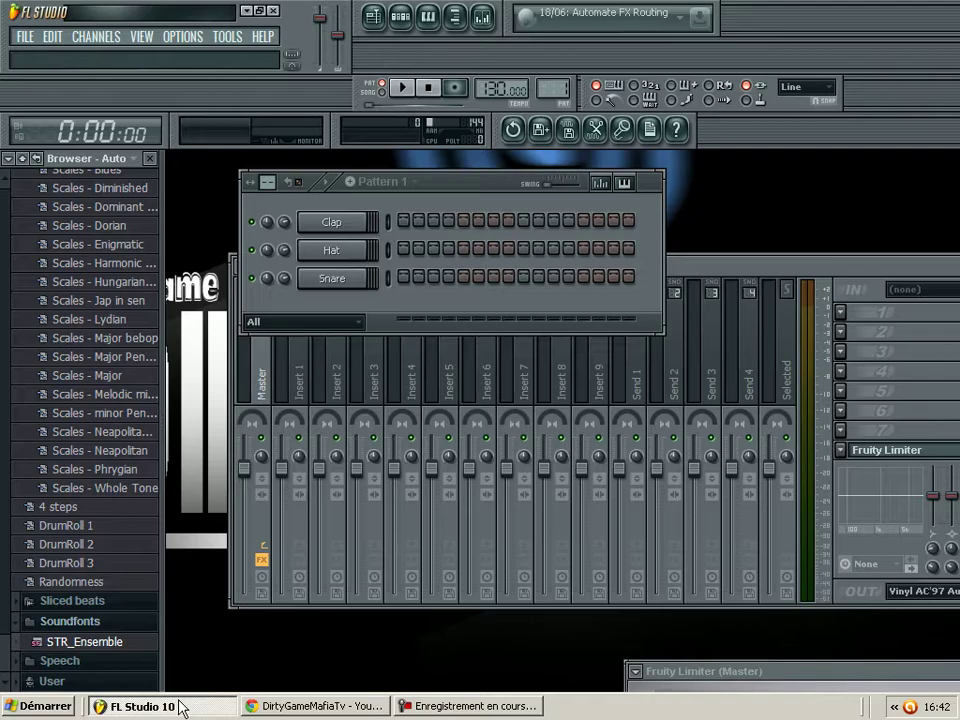
pyautogui.click(336, 223)
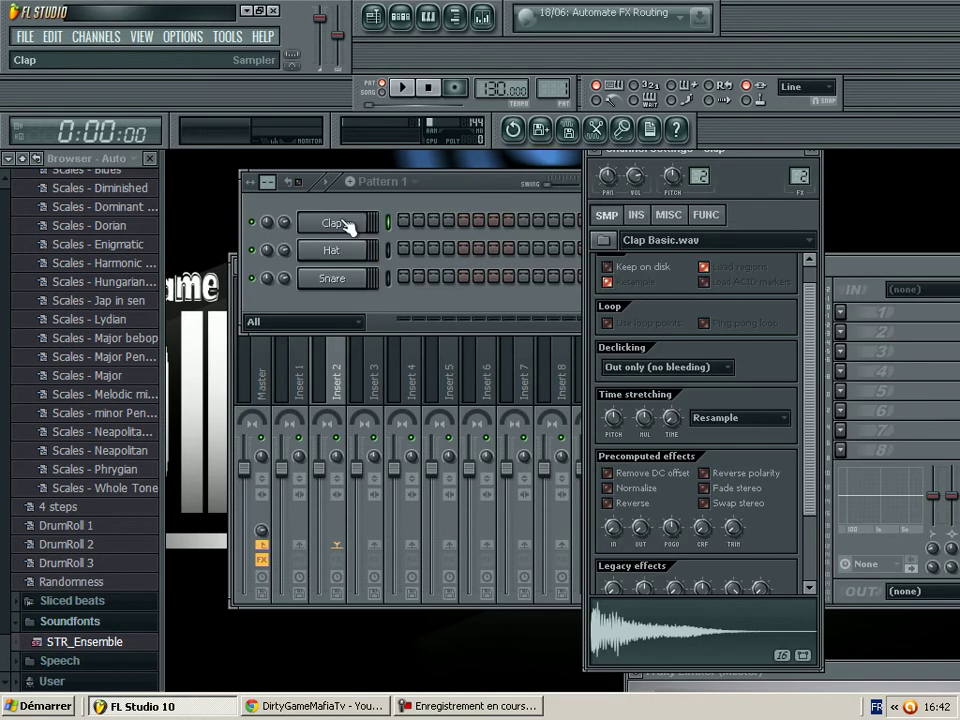
pyautogui.moveTo(98, 645); pyautogui.dragTo(336, 306)
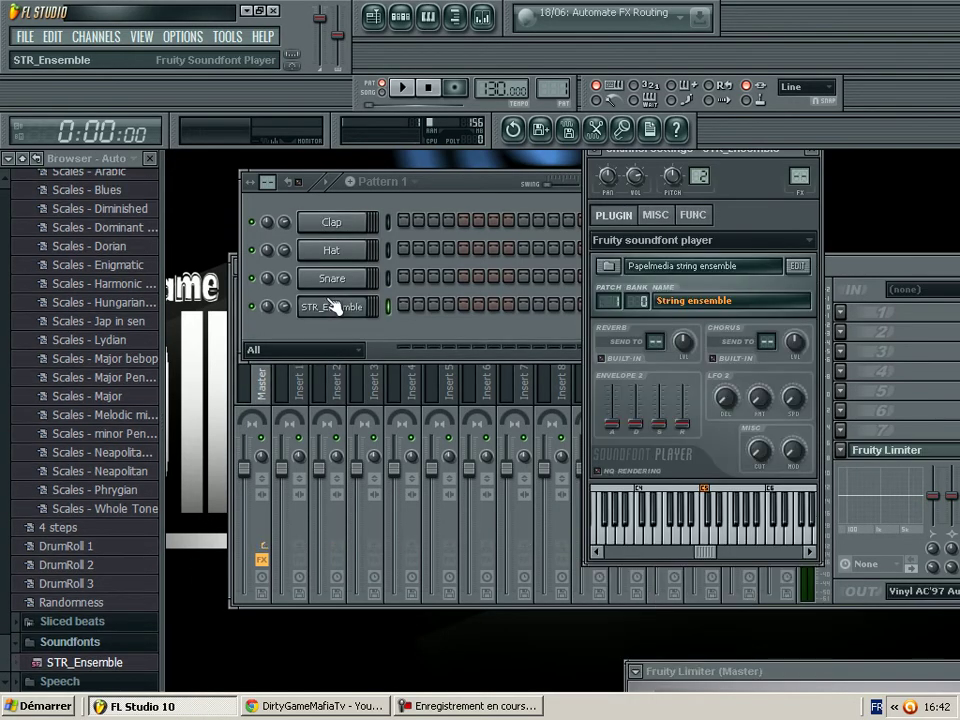
# Step: Load ZSF_Brass_Ensemble_SE.sf2 from the Templates > Minimal > LEX LUGER DRUM KIT folder into the new channel's soundfont player and audition it
pyautogui.click(610, 268)
pyautogui.click(601, 139)
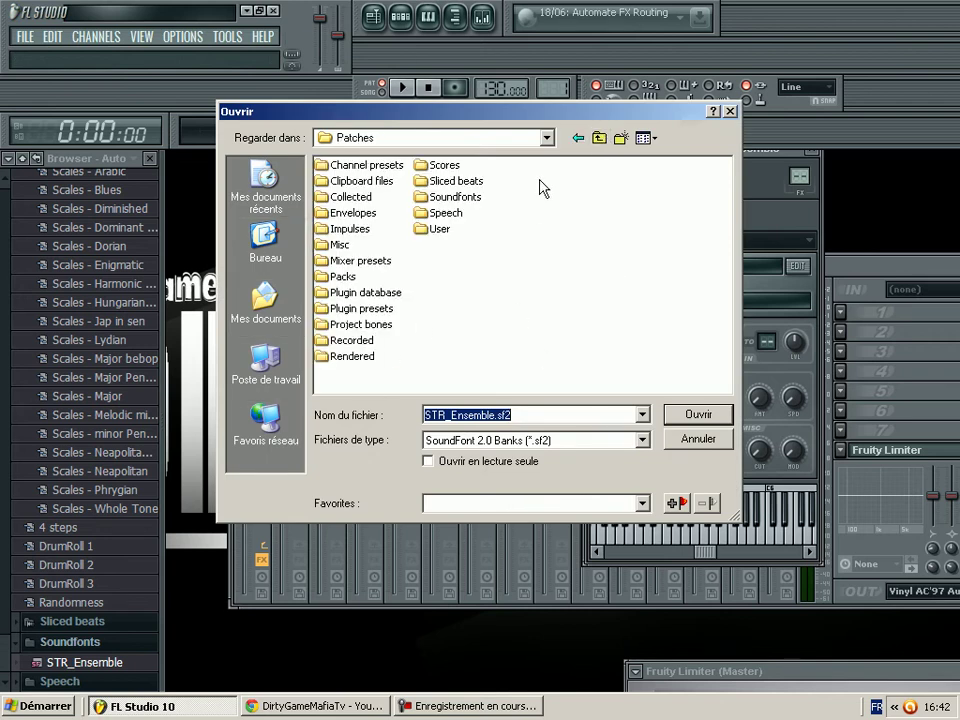
pyautogui.click(601, 140)
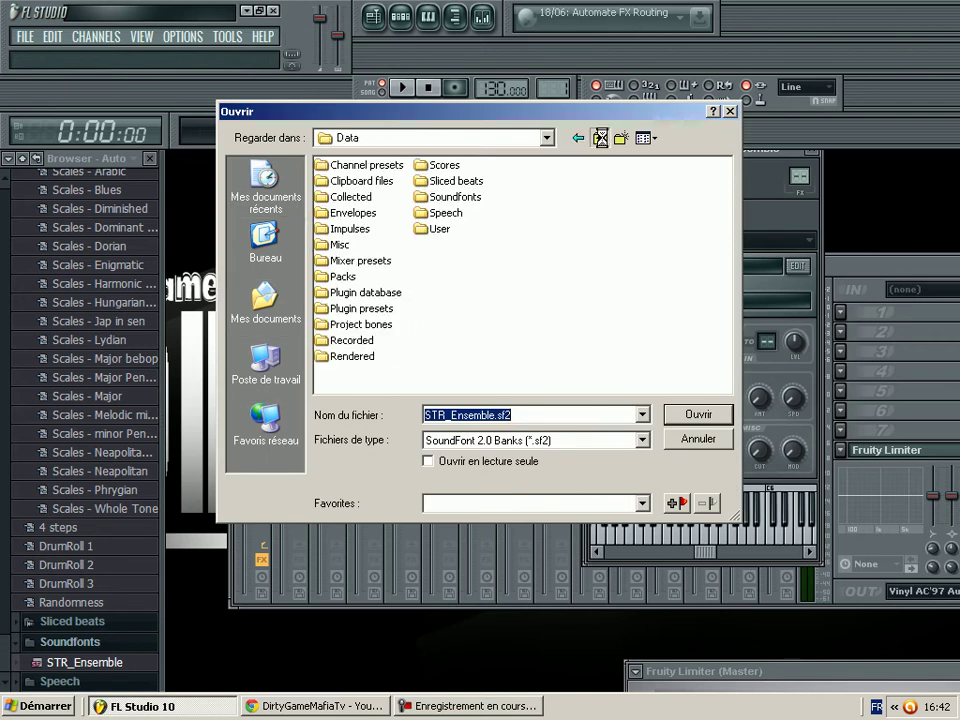
pyautogui.doubleClick(345, 198)
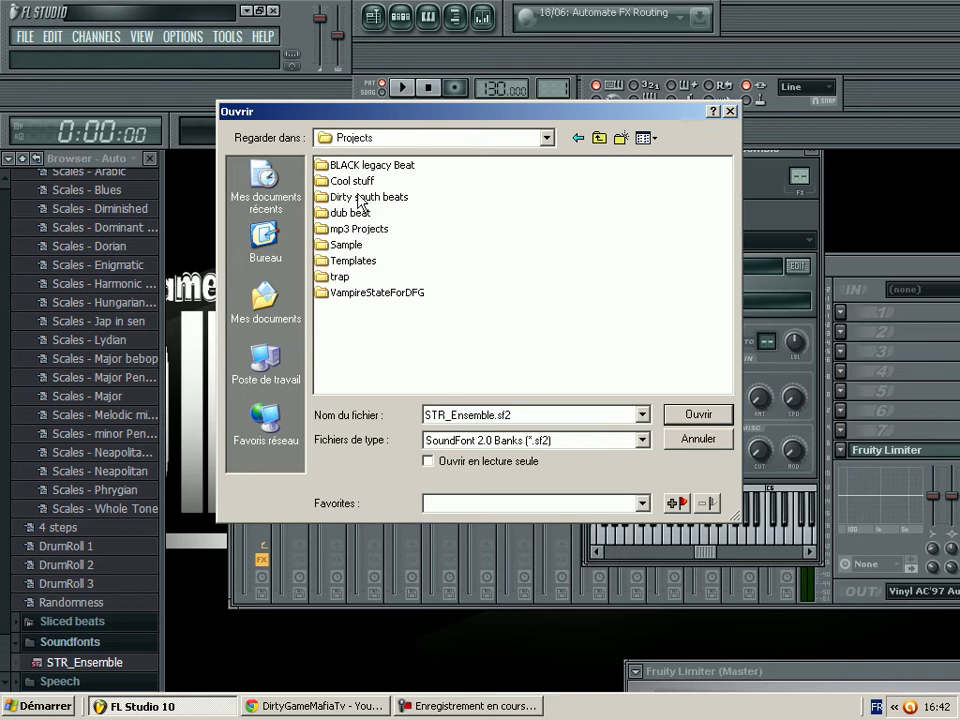
pyautogui.doubleClick(347, 262)
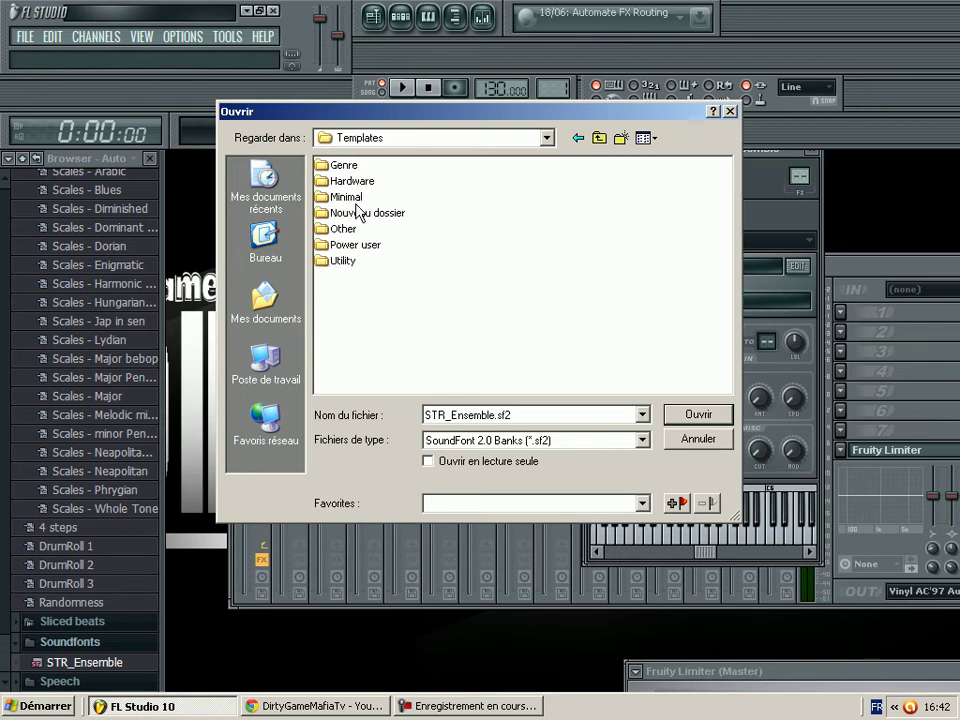
pyautogui.click(350, 198)
pyautogui.scroll(-3, 492, 299)
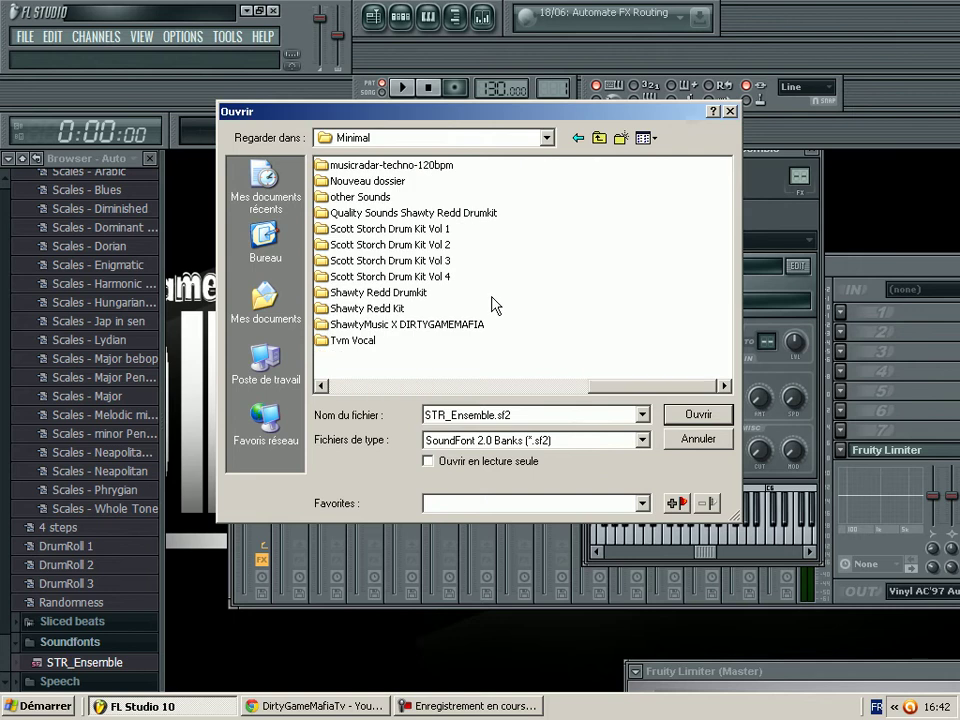
pyautogui.scroll(2, 418, 335)
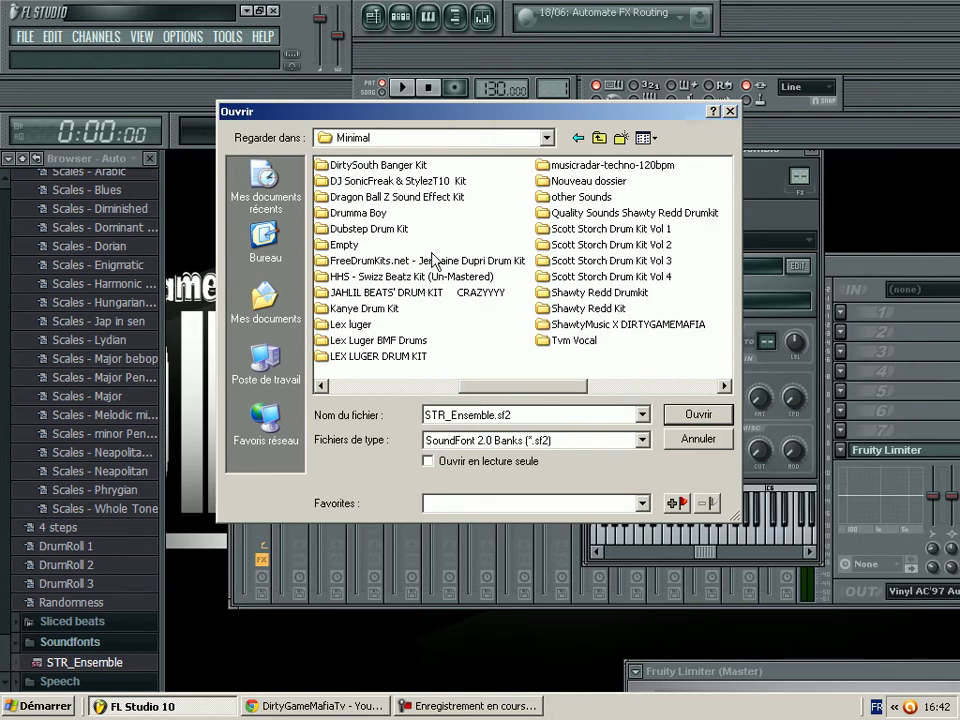
pyautogui.doubleClick(374, 357)
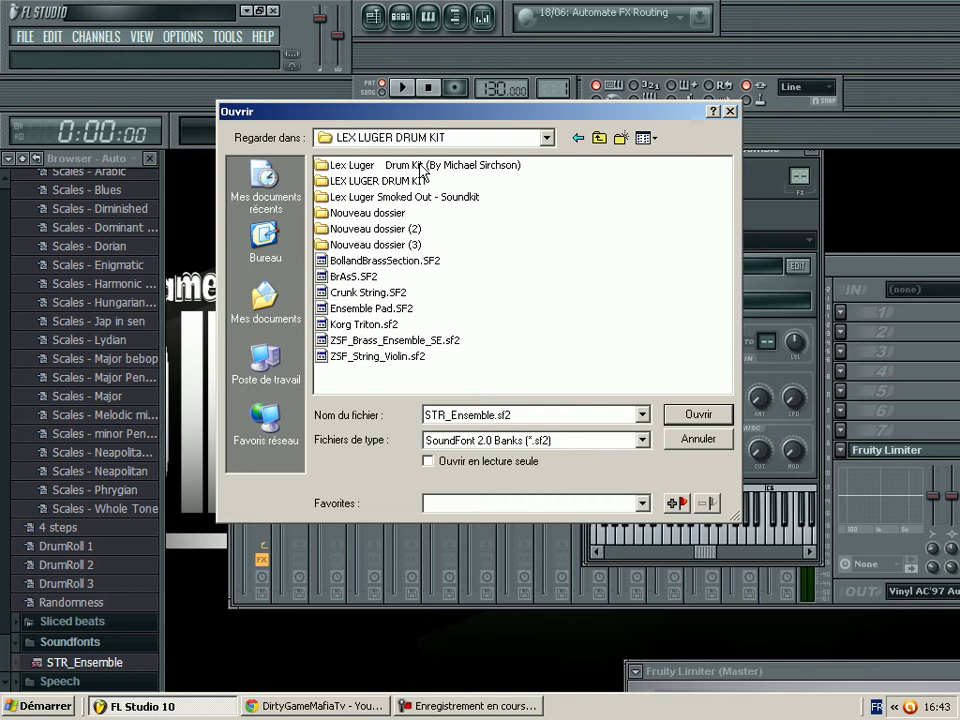
pyautogui.click(379, 341)
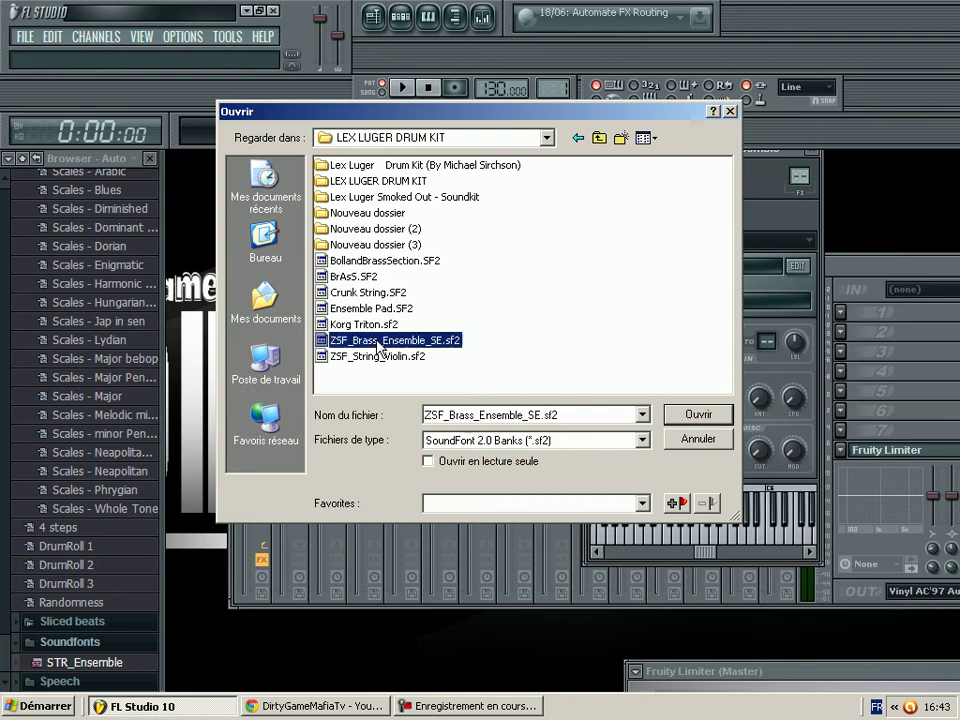
pyautogui.click(690, 415)
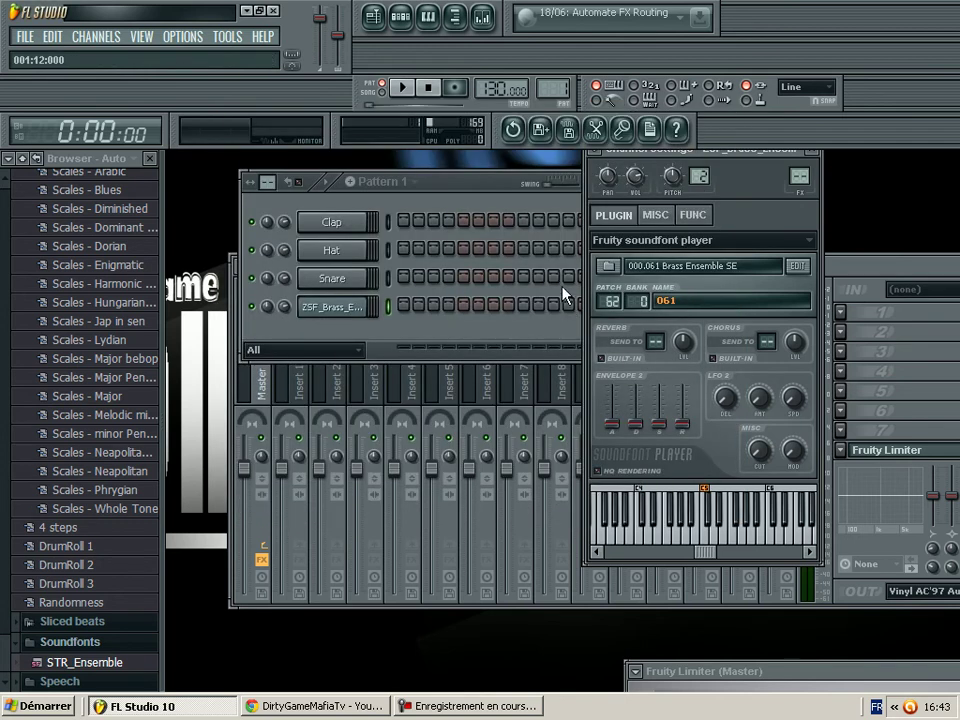
pyautogui.press('z')
# Step: In the brass channel's piano roll, place a four-step chord of D#5, F#5 and A#5 at the start of bar 1 and play it
pyautogui.rightClick(334, 308)
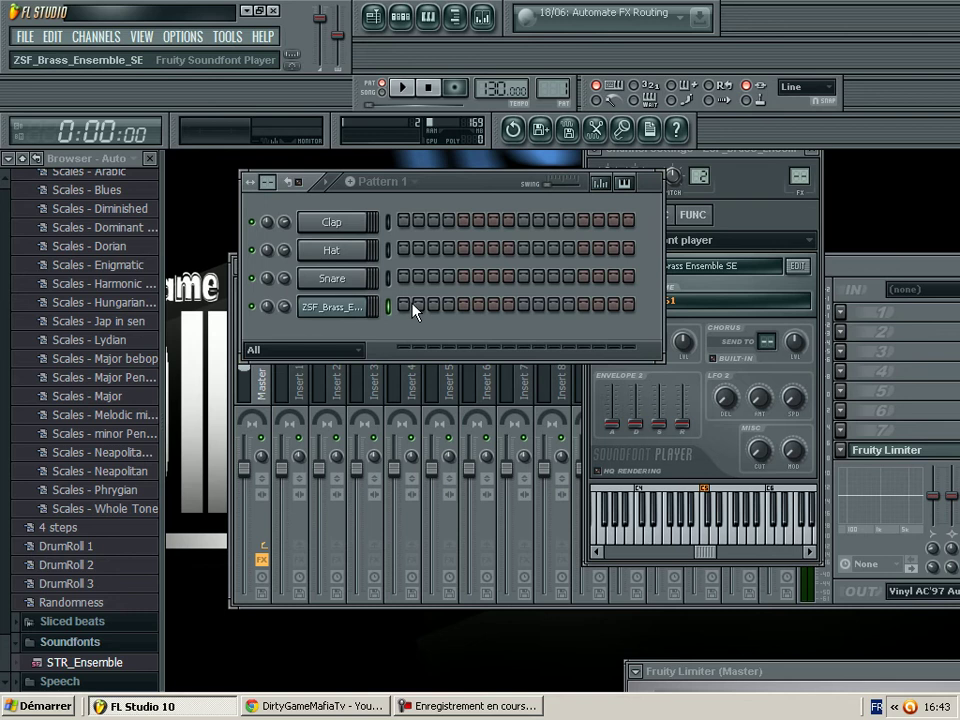
pyautogui.press('F7')
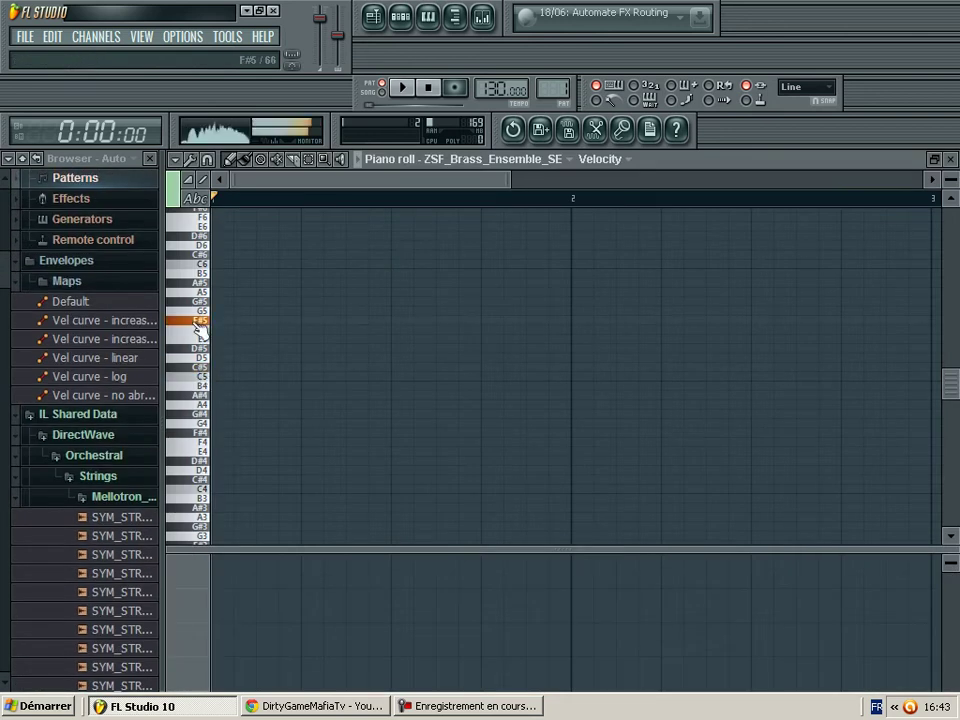
pyautogui.click(215, 349)
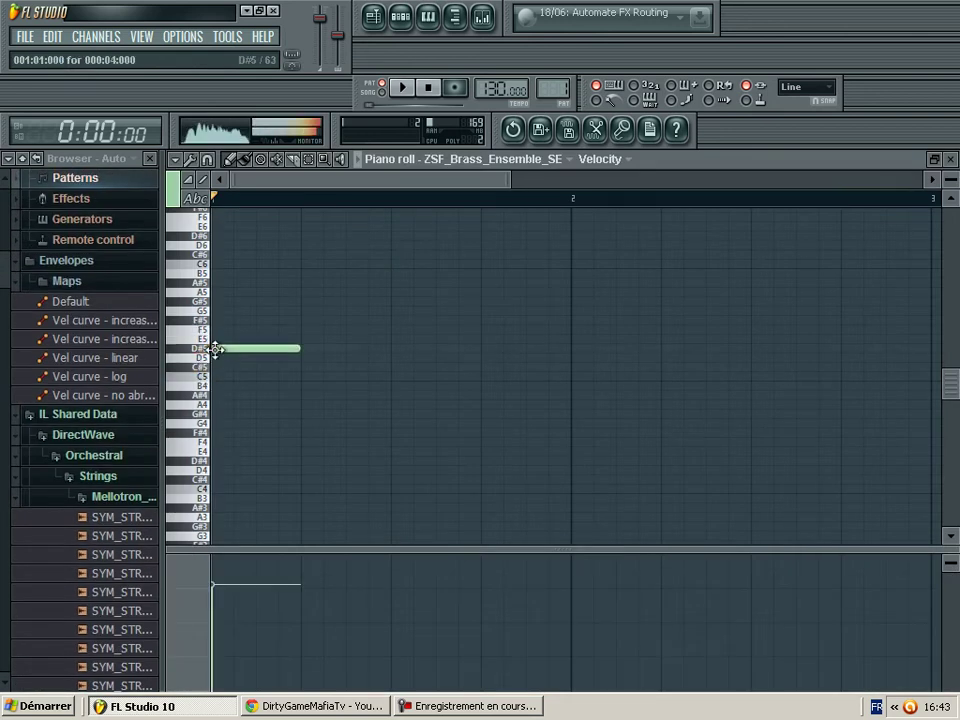
pyautogui.click(213, 283)
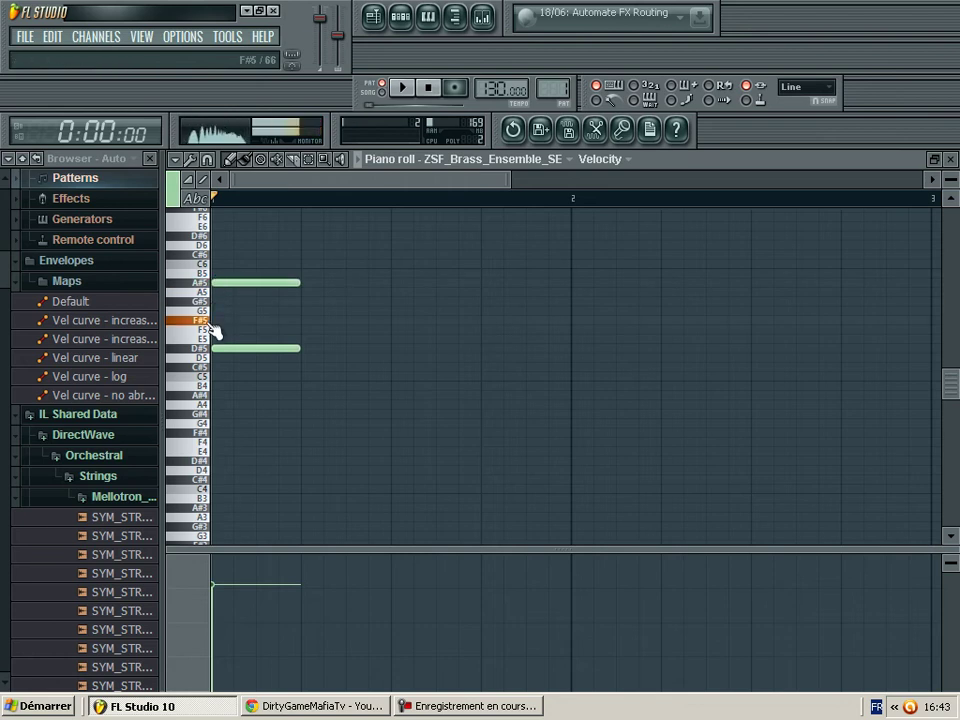
pyautogui.click(215, 321)
pyautogui.click(403, 88)
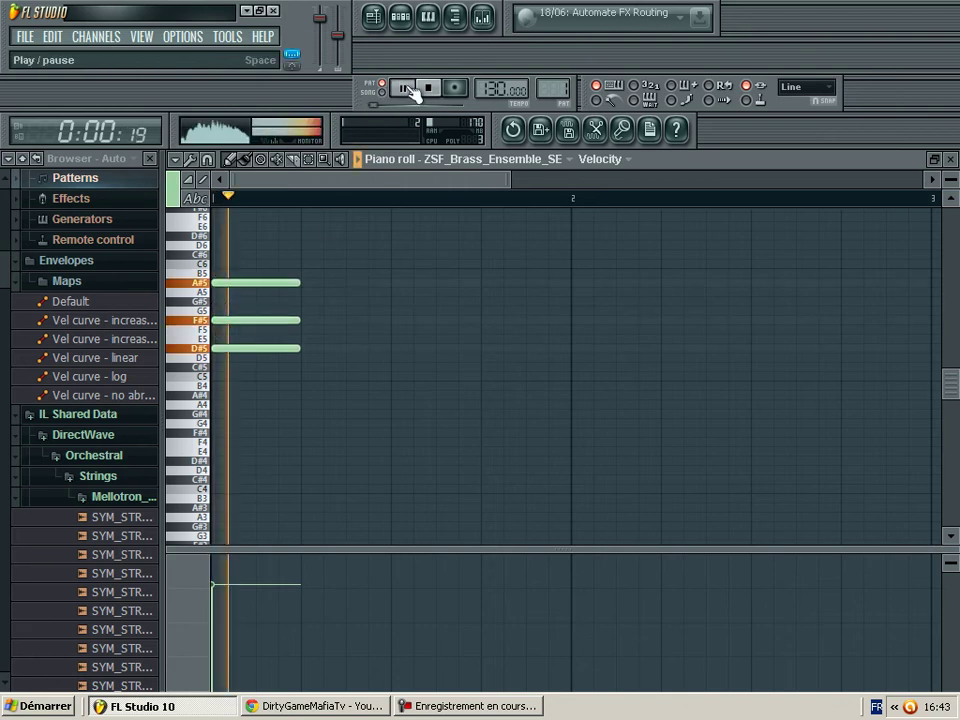
pyautogui.click(427, 88)
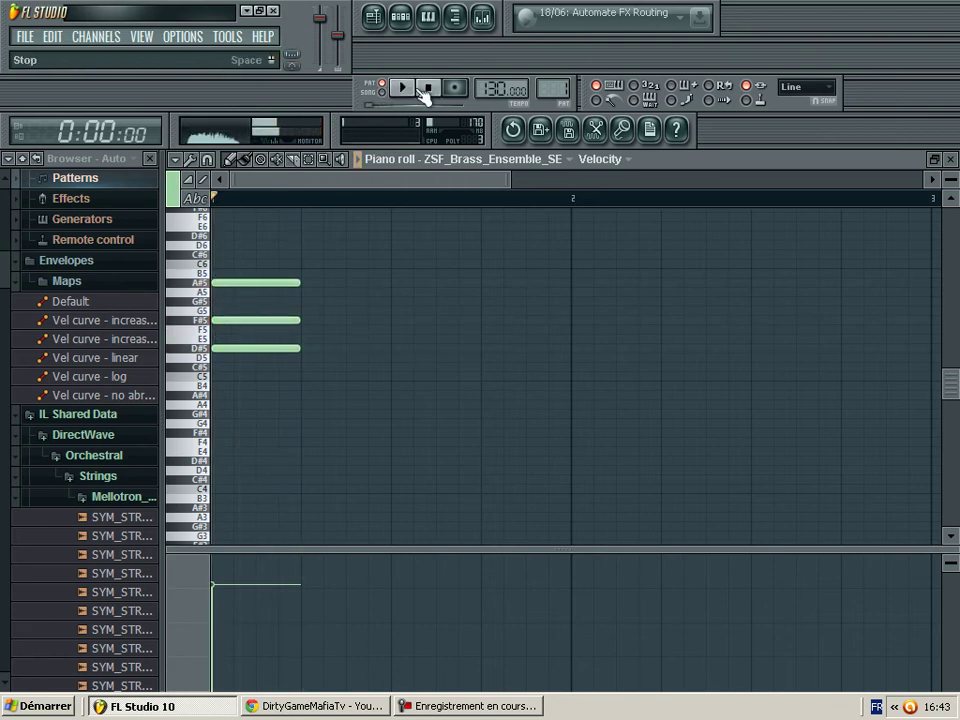
pyautogui.click(213, 286)
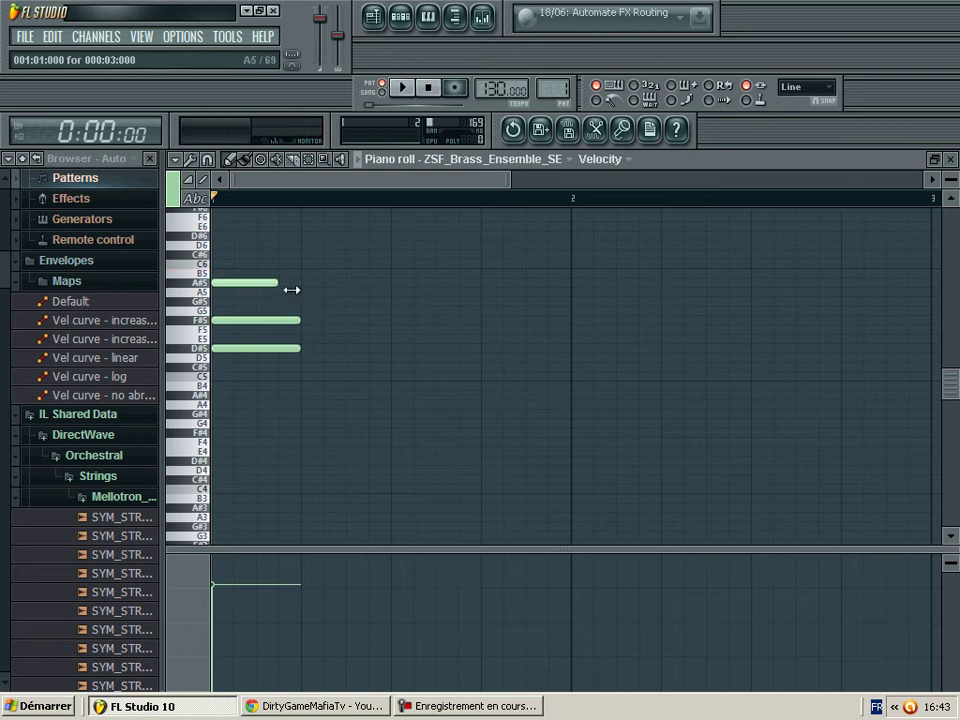
pyautogui.moveTo(291, 289); pyautogui.dragTo(313, 288)
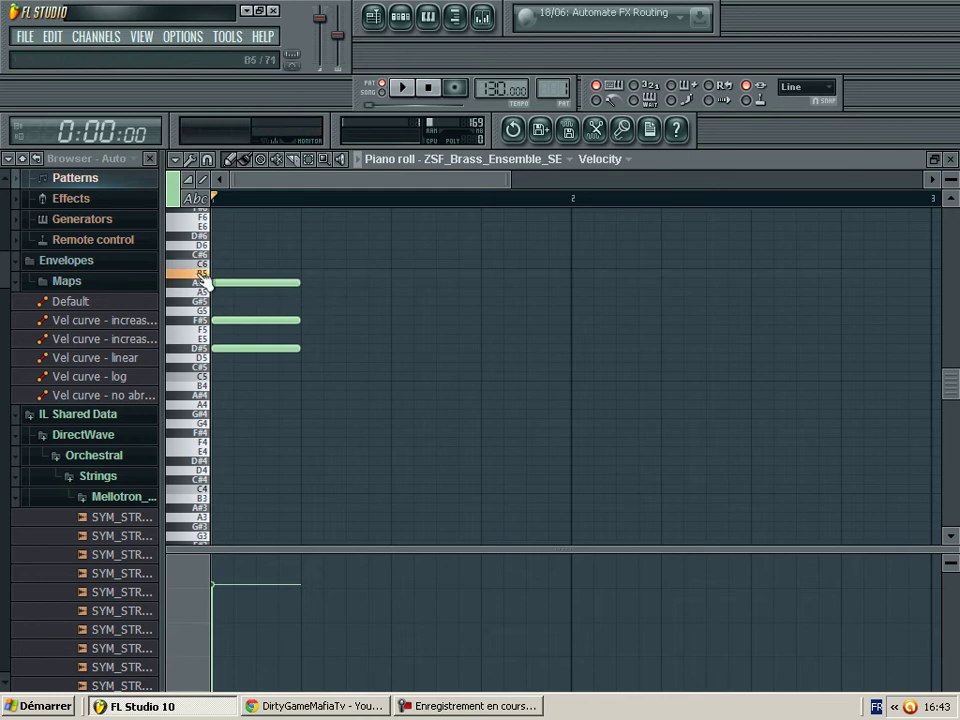
# Step: Add two consecutive two-step chords of D#5, G#5 and B5 starting at step 5 of bar 1
pyautogui.click(311, 274)
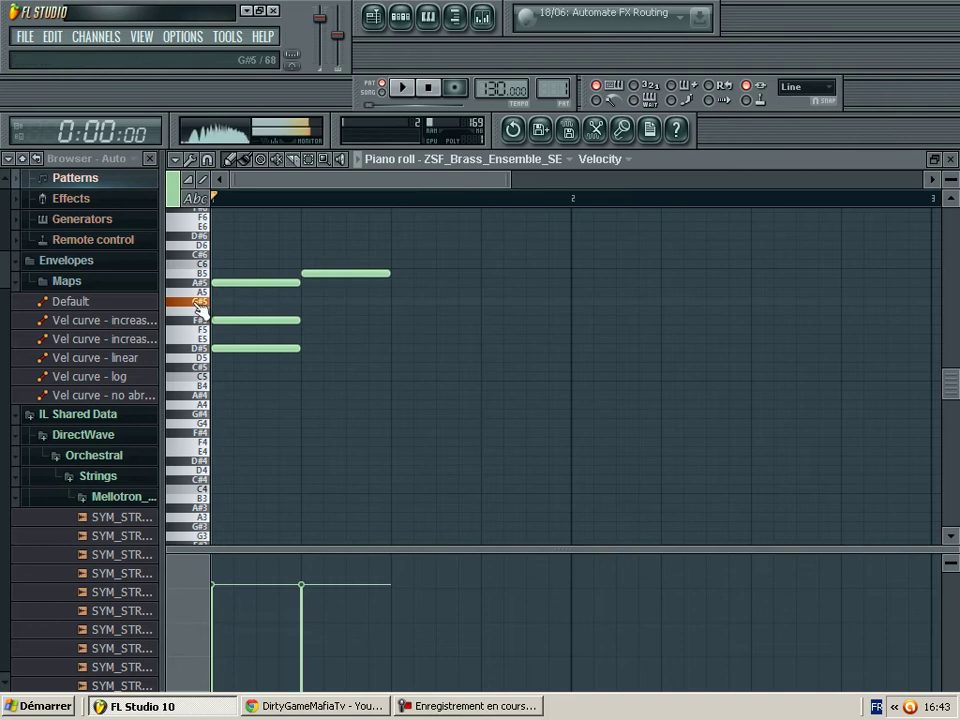
pyautogui.click(305, 301)
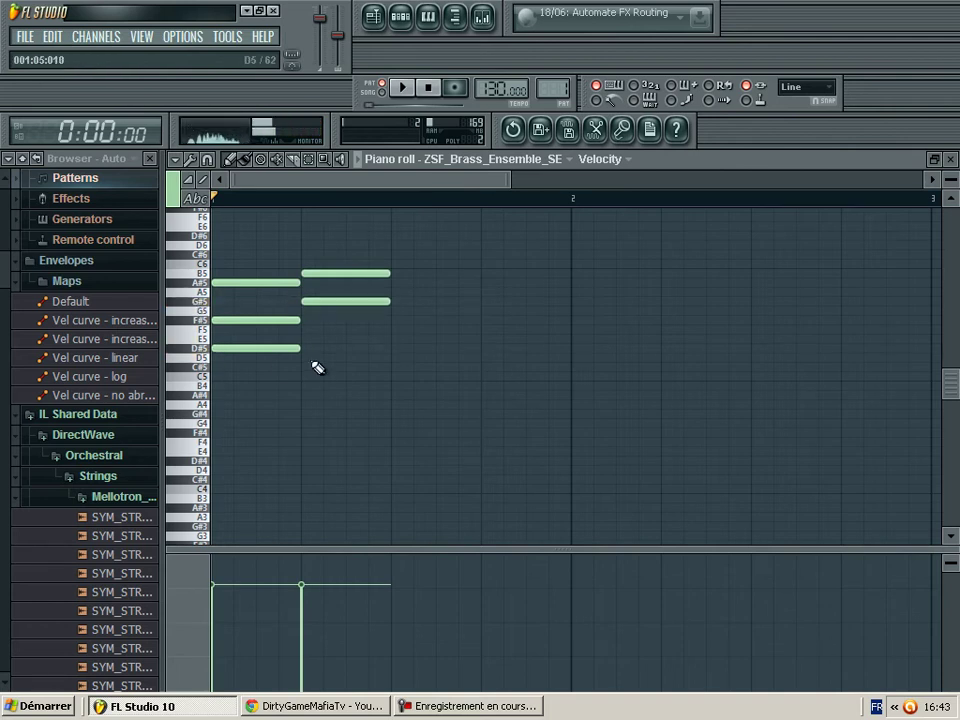
pyautogui.click(305, 348)
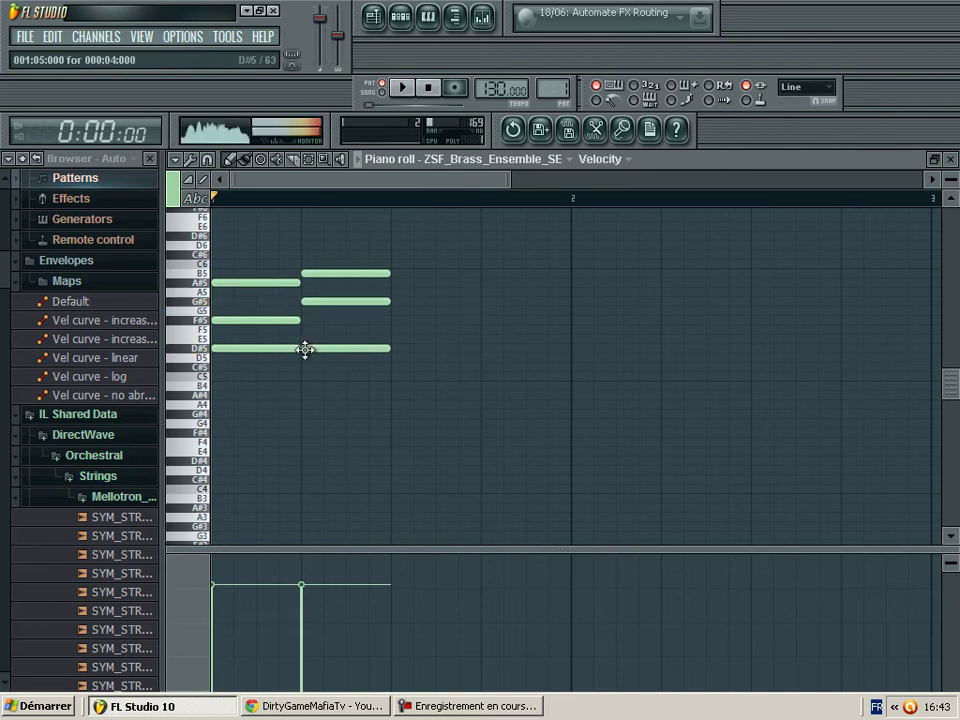
pyautogui.moveTo(381, 349); pyautogui.dragTo(345, 349)
pyautogui.click(366, 348)
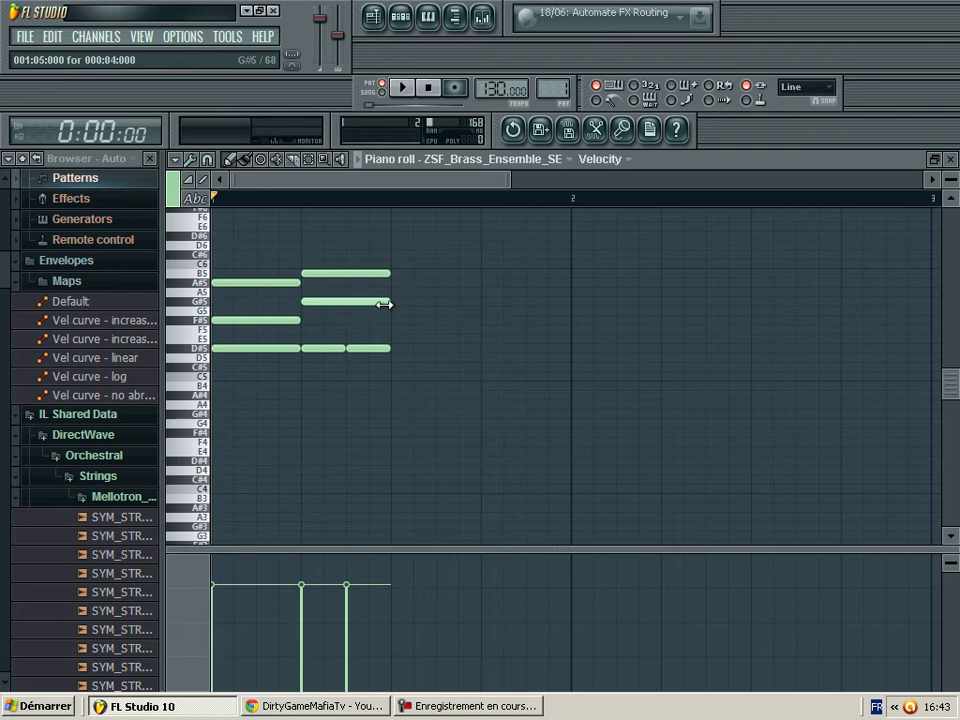
pyautogui.click(362, 301)
pyautogui.moveTo(388, 273); pyautogui.dragTo(347, 273)
pyautogui.click(360, 275)
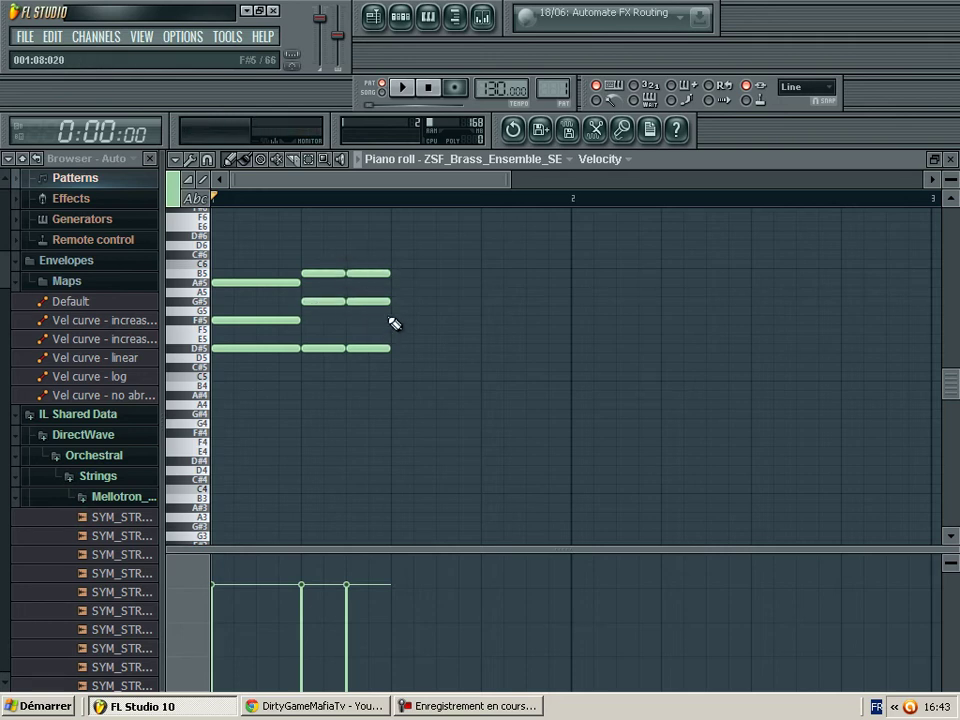
# Step: Audition the B5 and A#5 notes on the piano roll keyboard and start playing the pattern
pyautogui.click(205, 276)
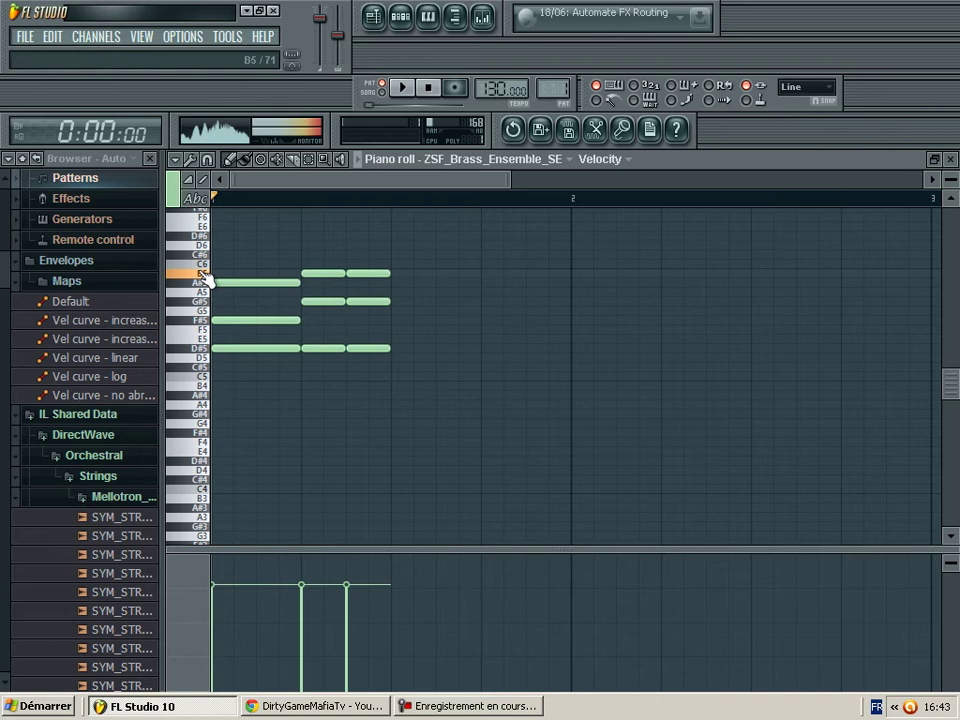
pyautogui.click(200, 286)
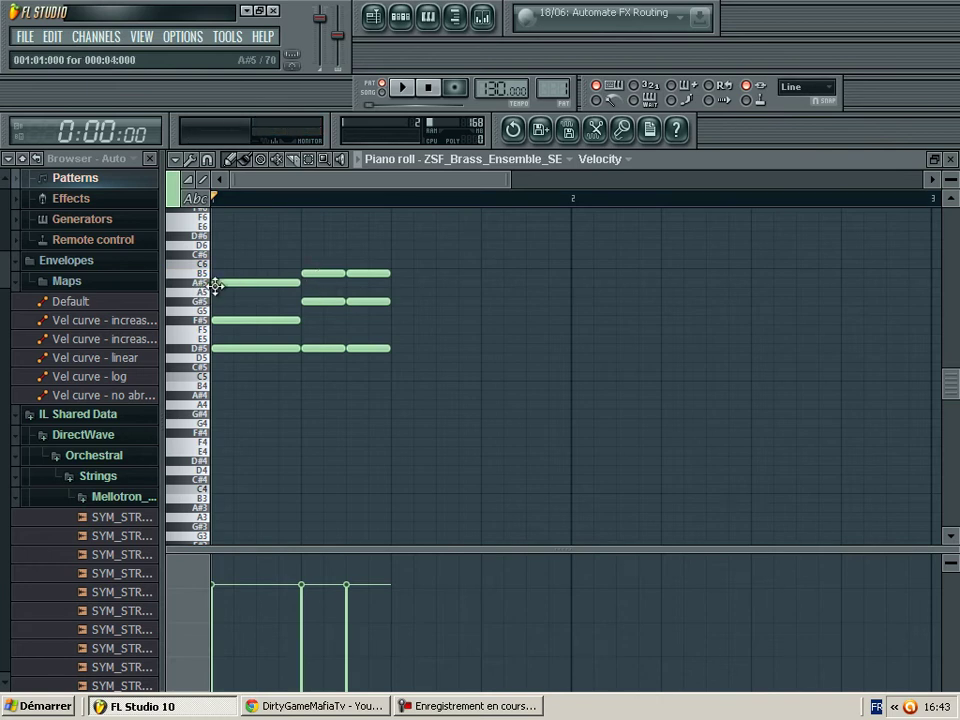
pyautogui.click(206, 285)
pyautogui.click(403, 88)
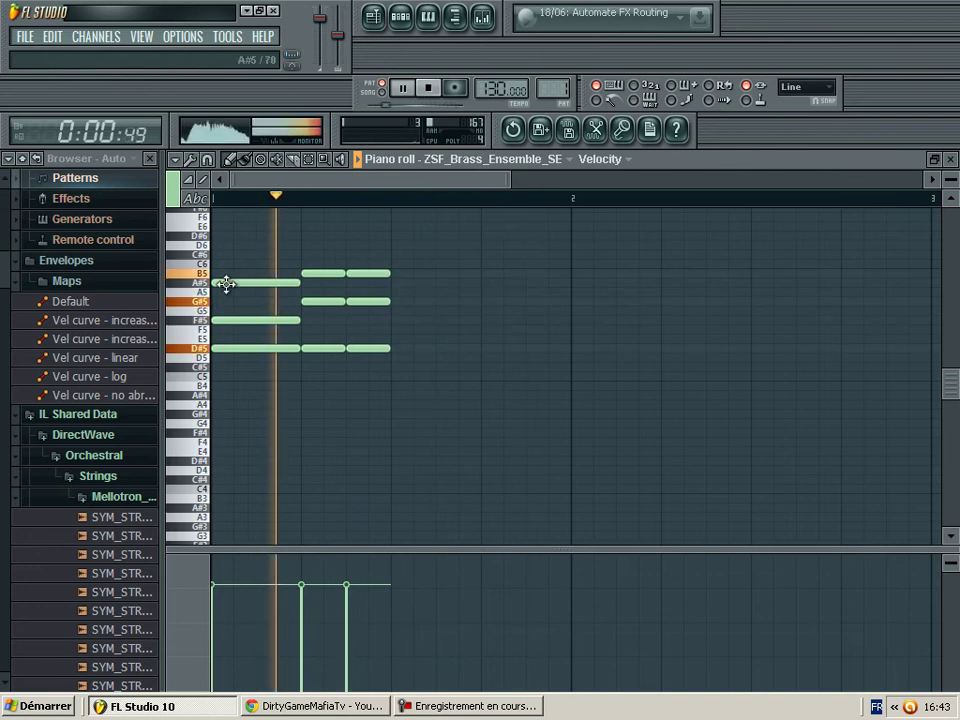
# Step: Add a D#5, F#5 and A#5 chord at step 9 of bar 1, with each note four steps long
pyautogui.click(394, 283)
pyautogui.click(395, 319)
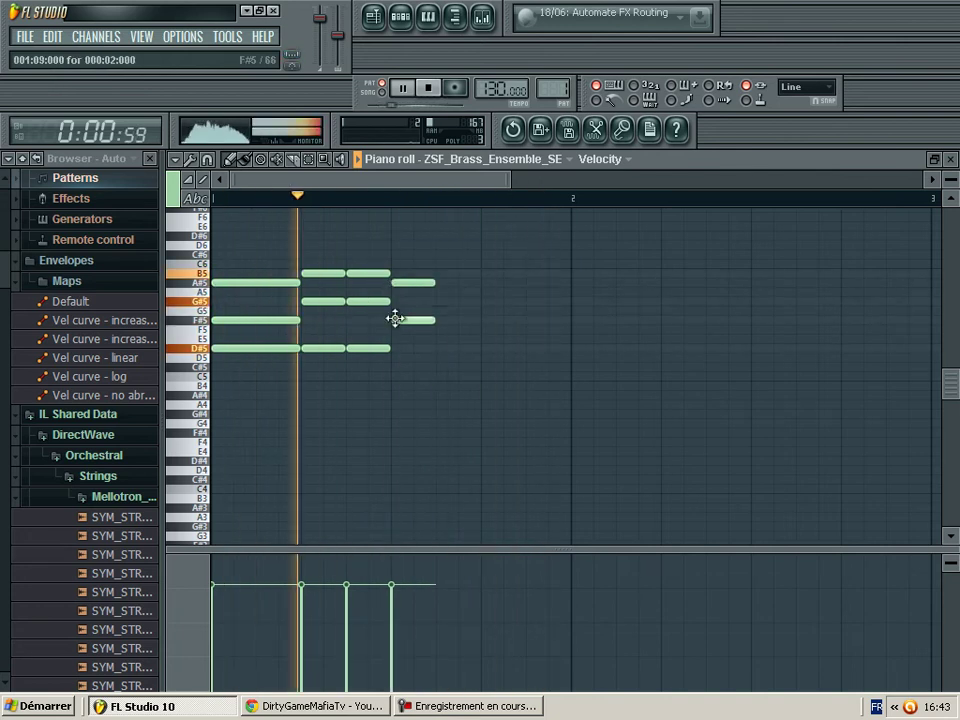
pyautogui.moveTo(433, 283); pyautogui.dragTo(481, 283)
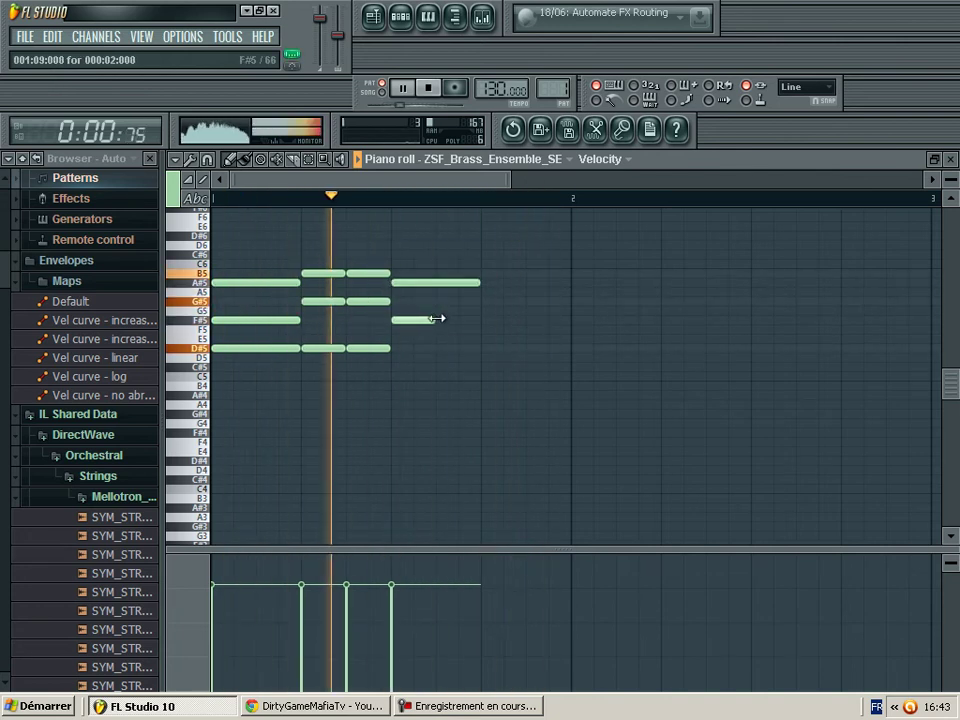
pyautogui.moveTo(437, 318); pyautogui.dragTo(480, 319)
pyautogui.click(395, 348)
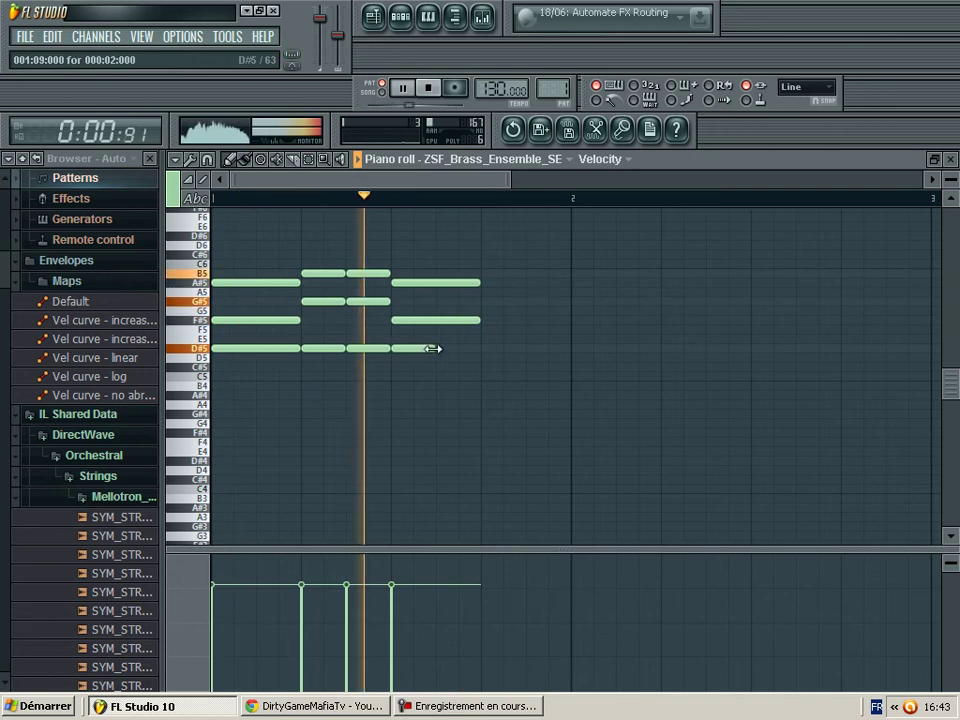
pyautogui.moveTo(432, 348); pyautogui.dragTo(480, 348)
# Step: Repeat the four-step D#5, F#5 and A#5 chord at step 13 to fill the rest of bar 1
pyautogui.click(486, 348)
pyautogui.click(494, 320)
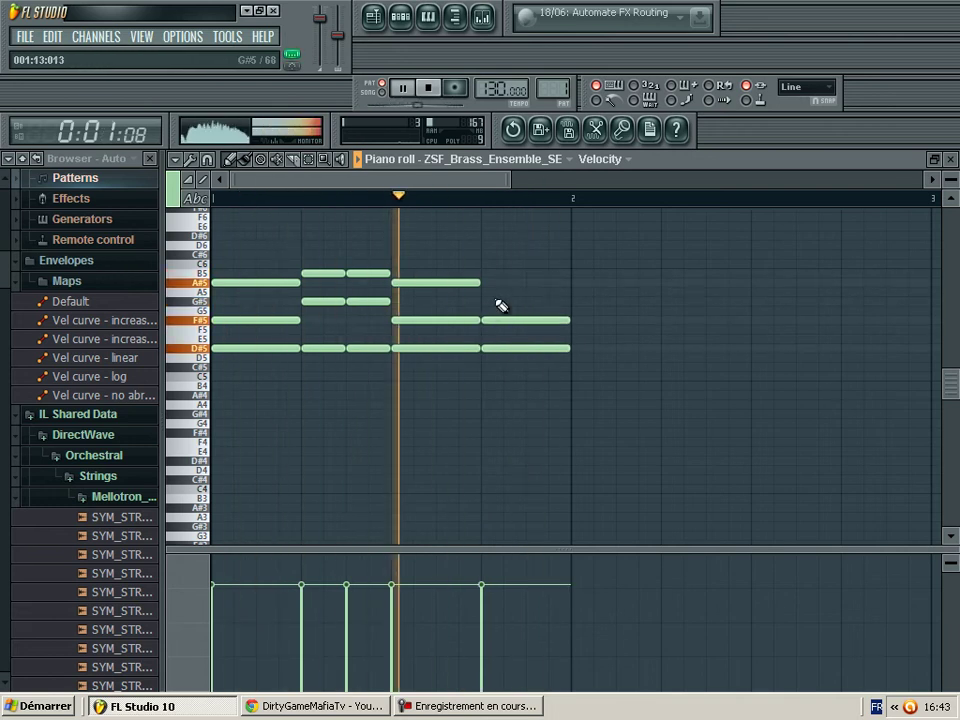
pyautogui.click(489, 282)
# Step: Place a two-step chord of A#5, F#5 and D#5 at the start of bar 2
pyautogui.moveTo(403, 180); pyautogui.dragTo(466, 180)
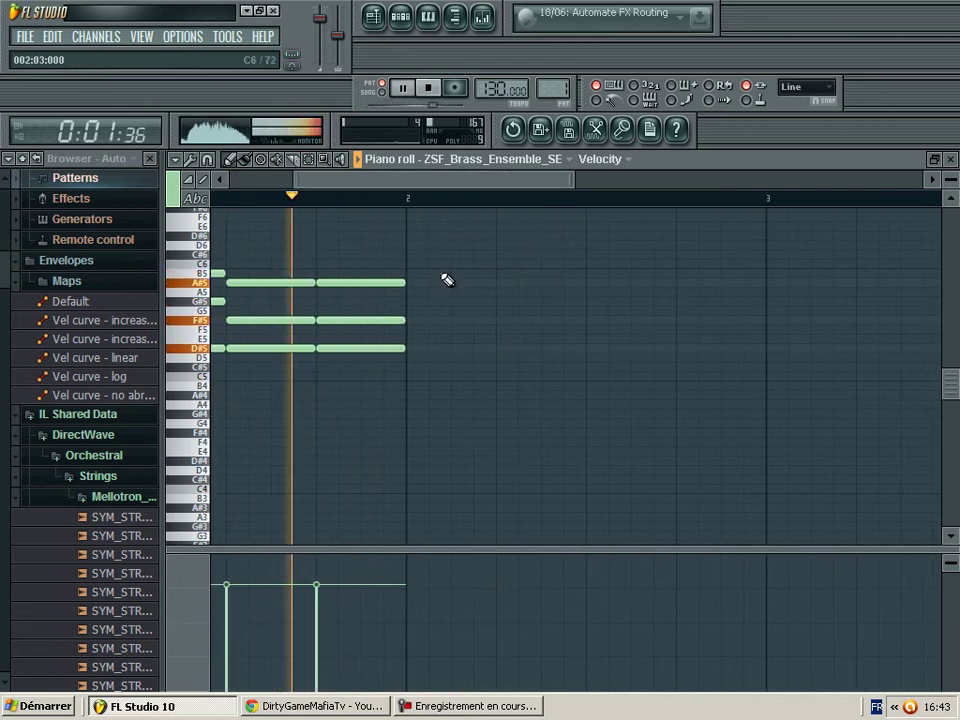
pyautogui.click(409, 282)
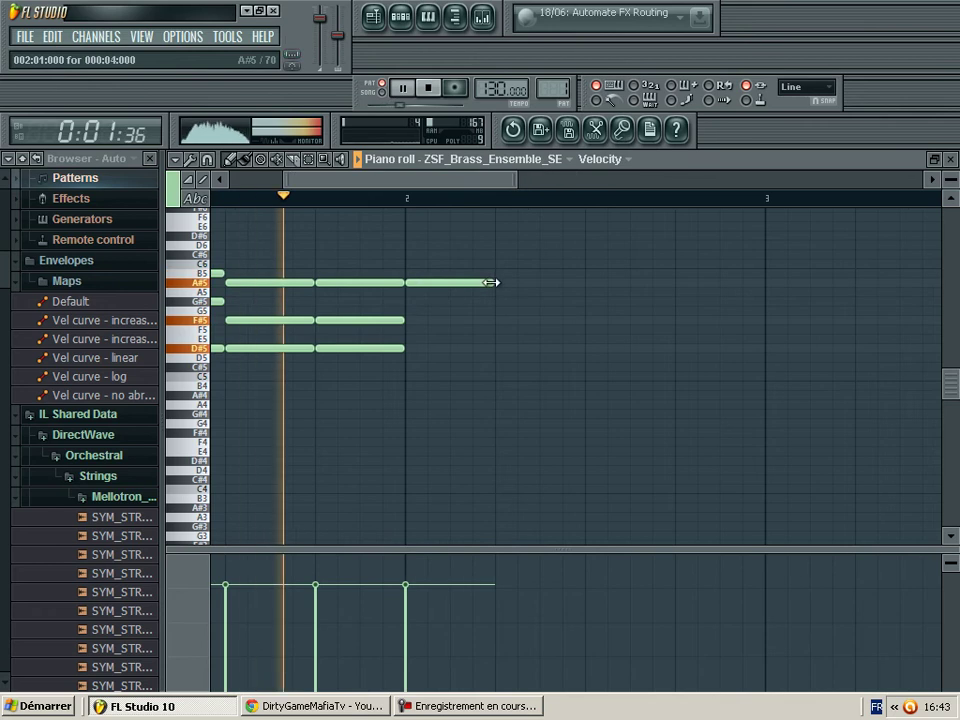
pyautogui.moveTo(490, 282); pyautogui.dragTo(454, 282)
pyautogui.click(408, 319)
pyautogui.click(412, 347)
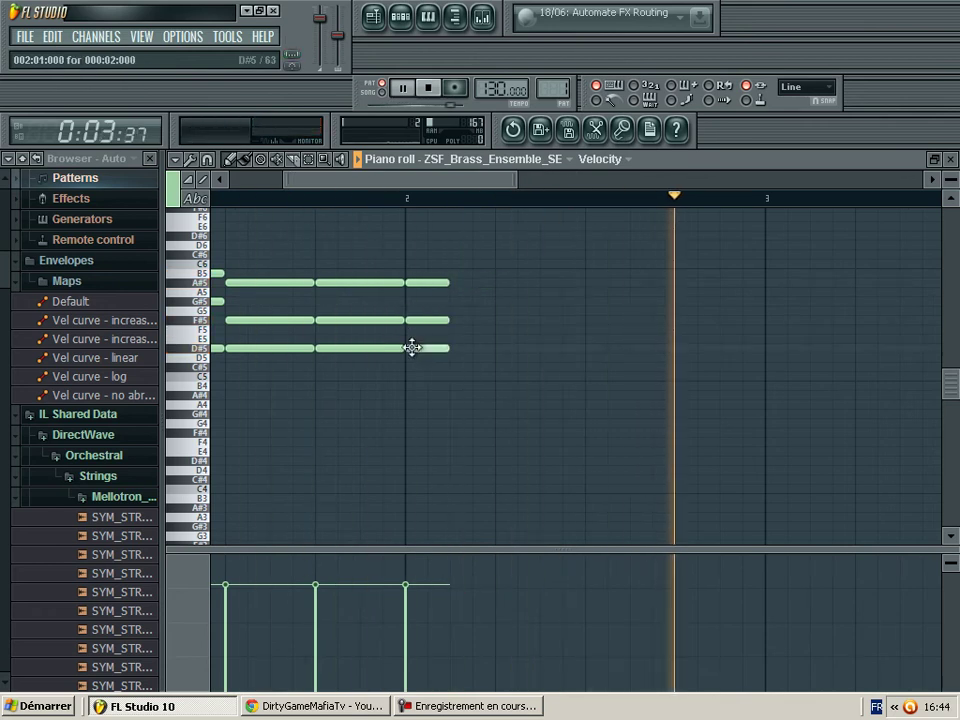
# Step: Repeat the two-step D#5, F#5 and A#5 chord at step 3 of bar 2
pyautogui.click(454, 347)
pyautogui.click(462, 311)
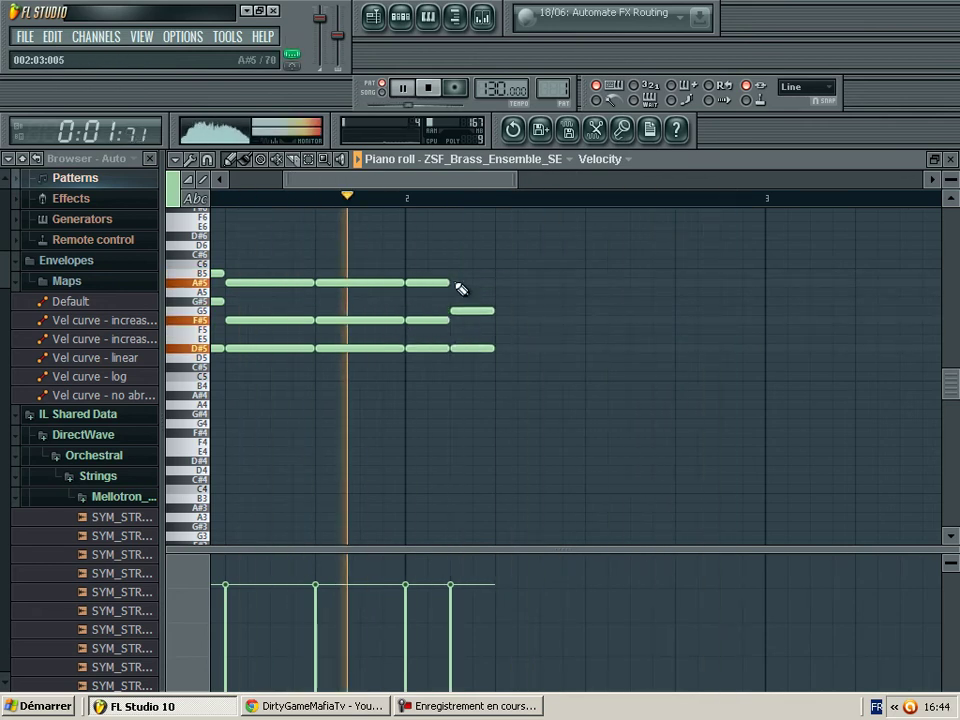
pyautogui.moveTo(461, 289); pyautogui.dragTo(462, 284)
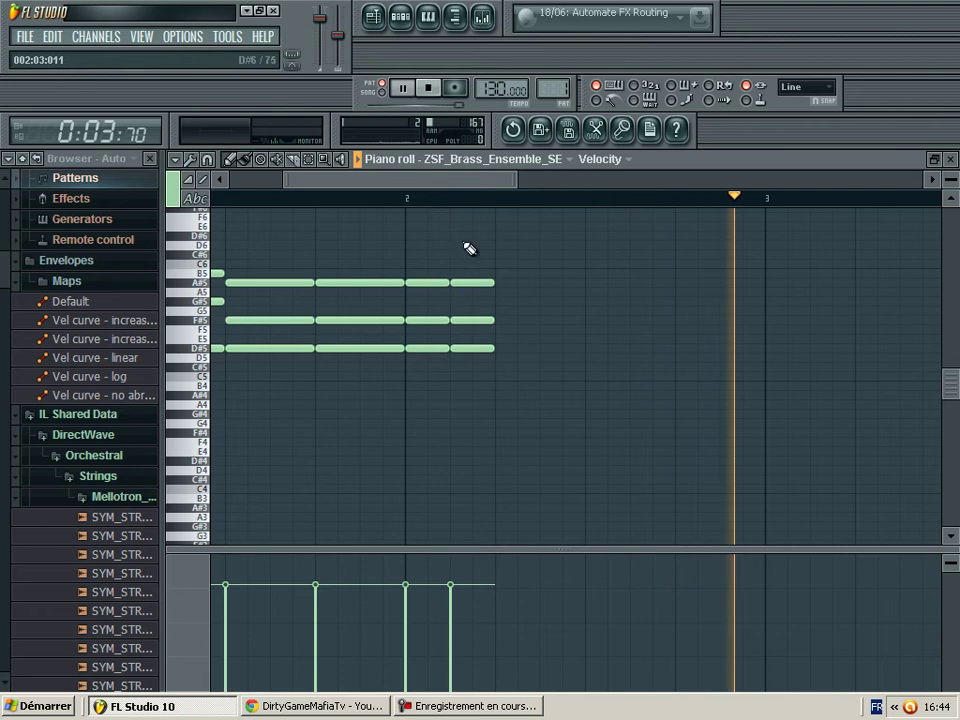
# Step: Add a B5, G#5 and D#5 chord at step 5 of bar 2, with each note four steps long
pyautogui.click(503, 273)
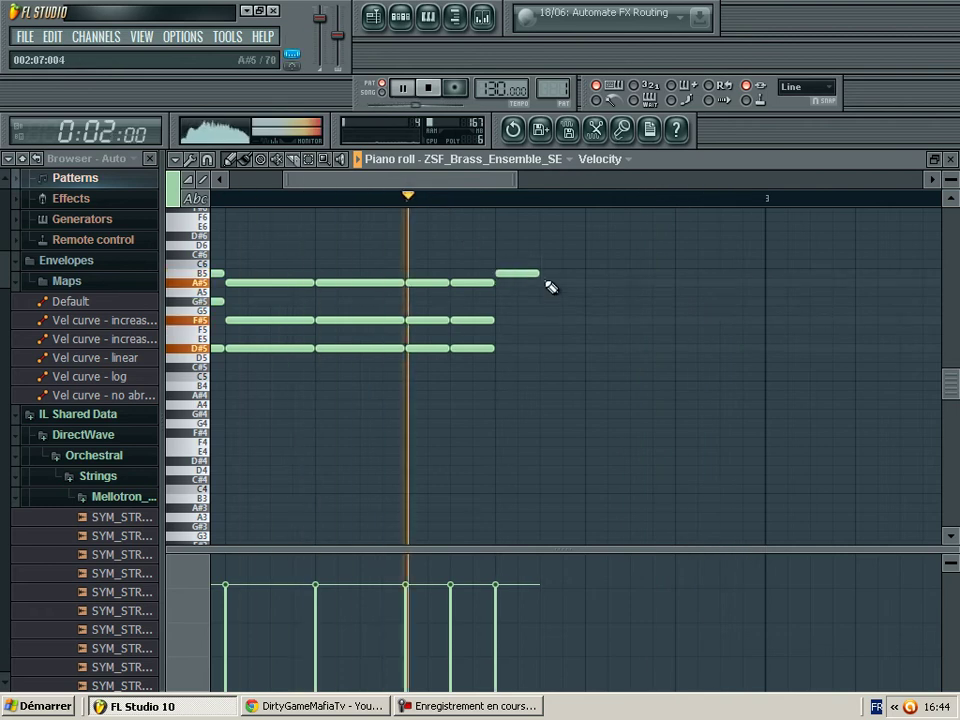
pyautogui.moveTo(538, 273); pyautogui.dragTo(596, 274)
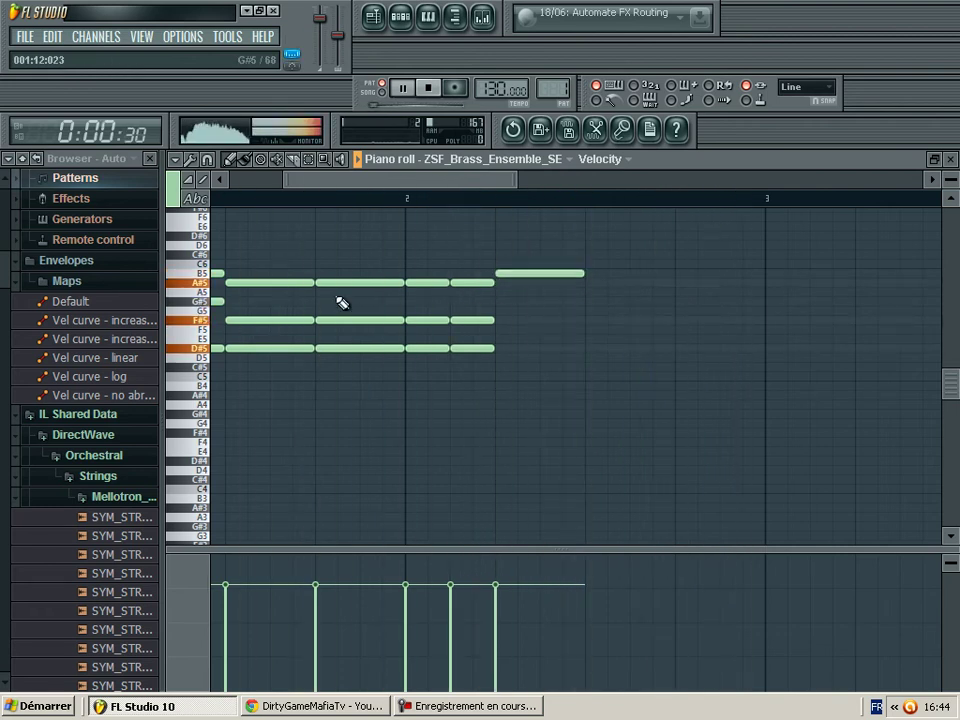
pyautogui.click(506, 301)
pyautogui.click(514, 348)
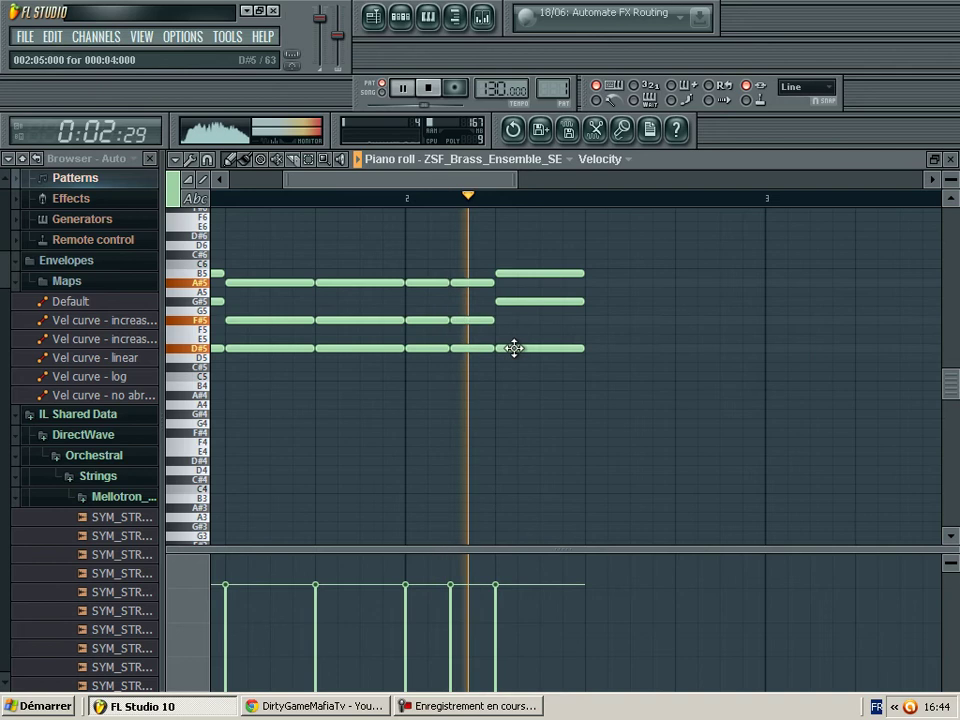
# Step: Repeat the four-step B5, G#5 and D#5 chord at steps 9 and 13 to fill the rest of bar 2
pyautogui.click(594, 273)
pyautogui.click(591, 301)
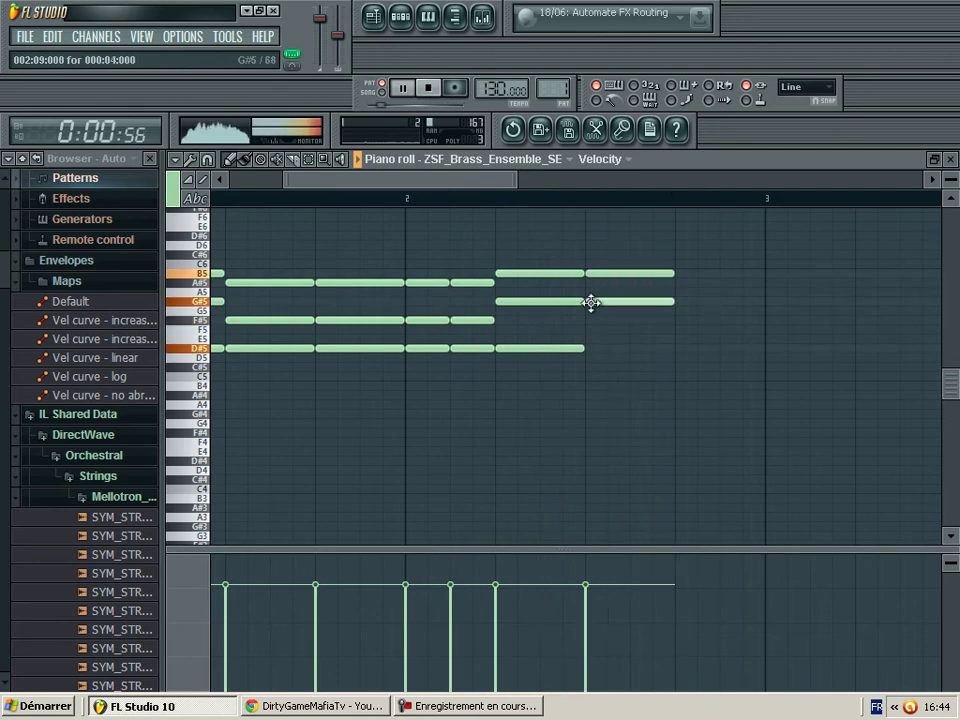
pyautogui.click(595, 350)
pyautogui.moveTo(439, 181); pyautogui.dragTo(489, 181)
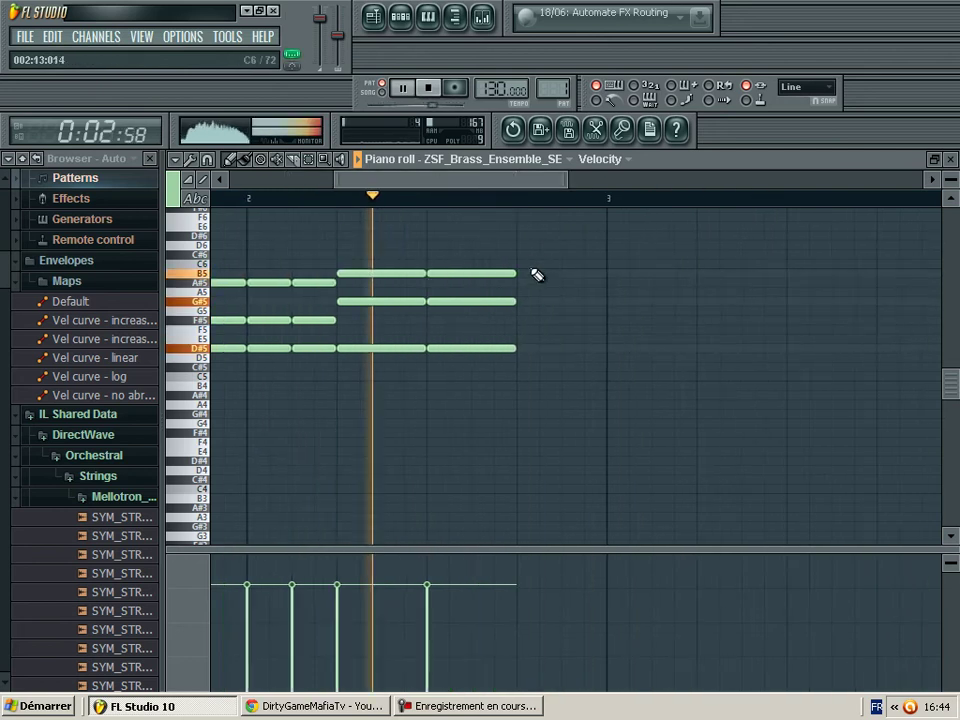
pyautogui.click(526, 274)
pyautogui.click(525, 300)
pyautogui.click(526, 348)
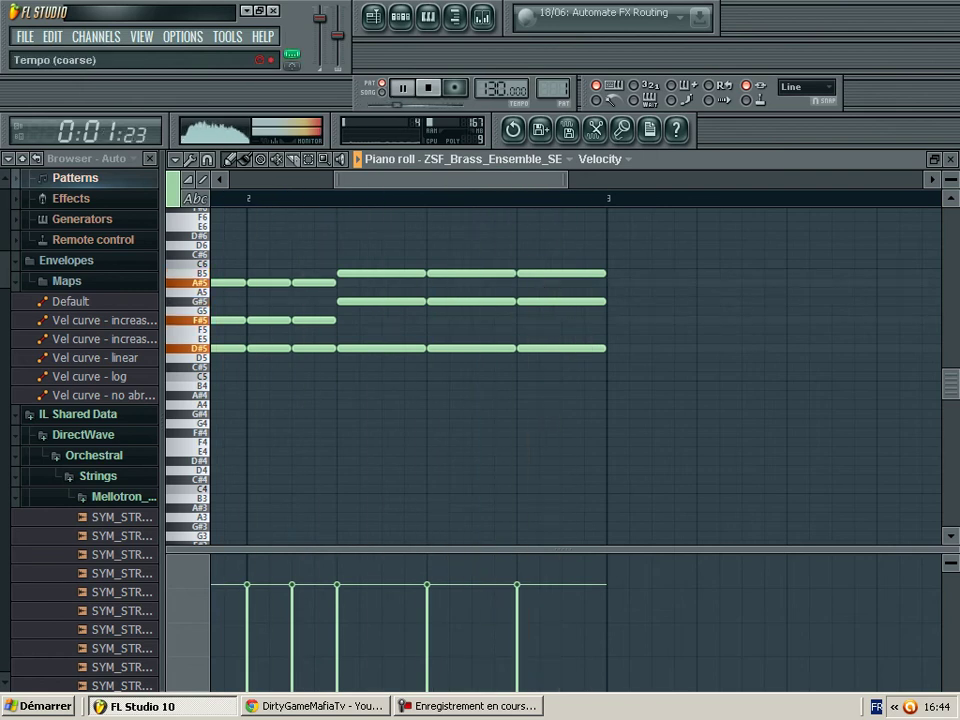
# Step: Raise the project tempo to 143 BPM and close the piano roll
pyautogui.moveTo(494, 90); pyautogui.dragTo(494, 83)
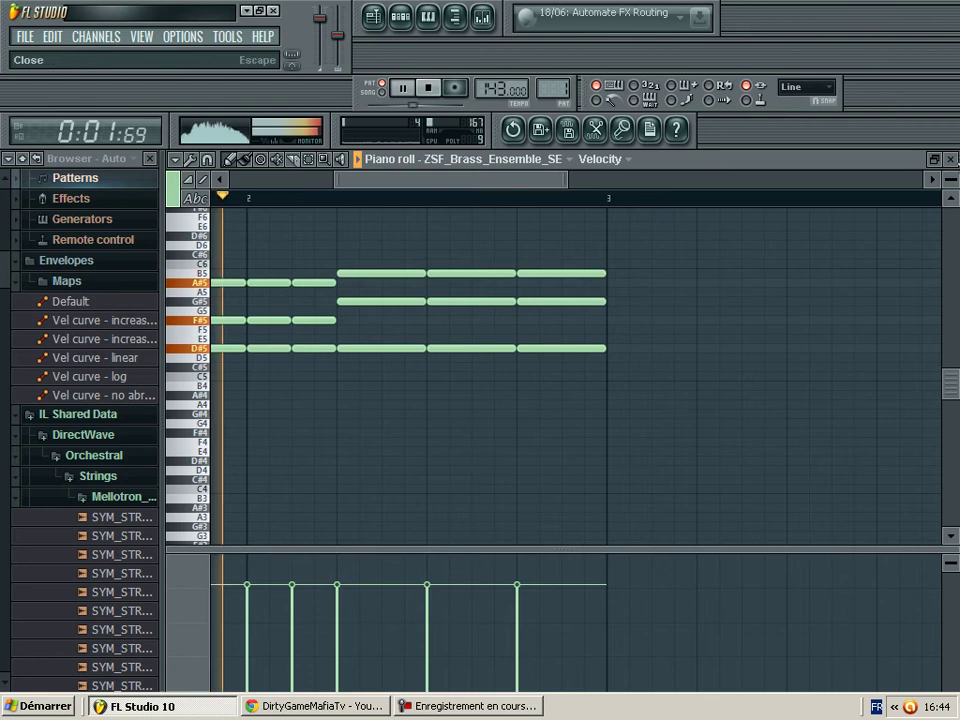
pyautogui.click(952, 159)
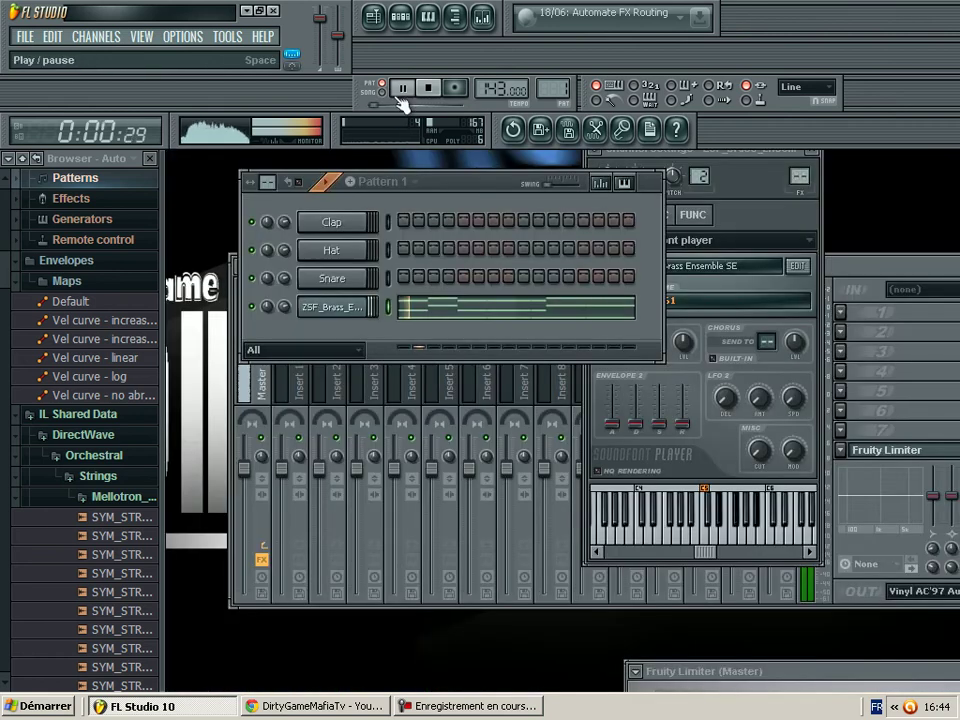
# Step: Place Pattern 1 at the start of Track 1 in the playlist and switch playback to song mode
pyautogui.press('F5')
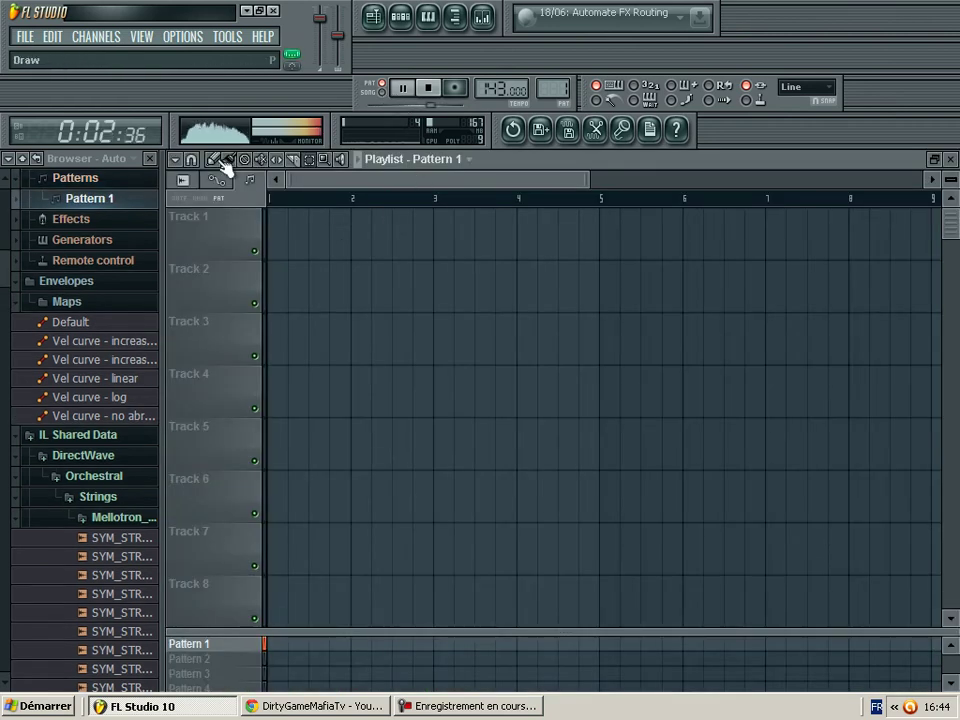
pyautogui.click(285, 229)
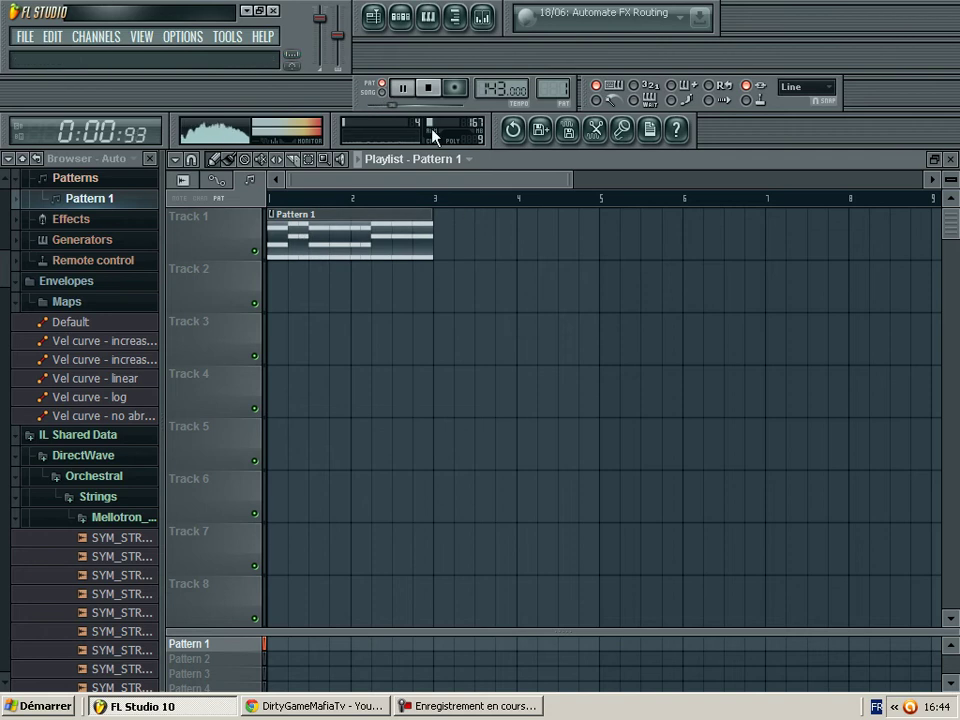
pyautogui.click(383, 92)
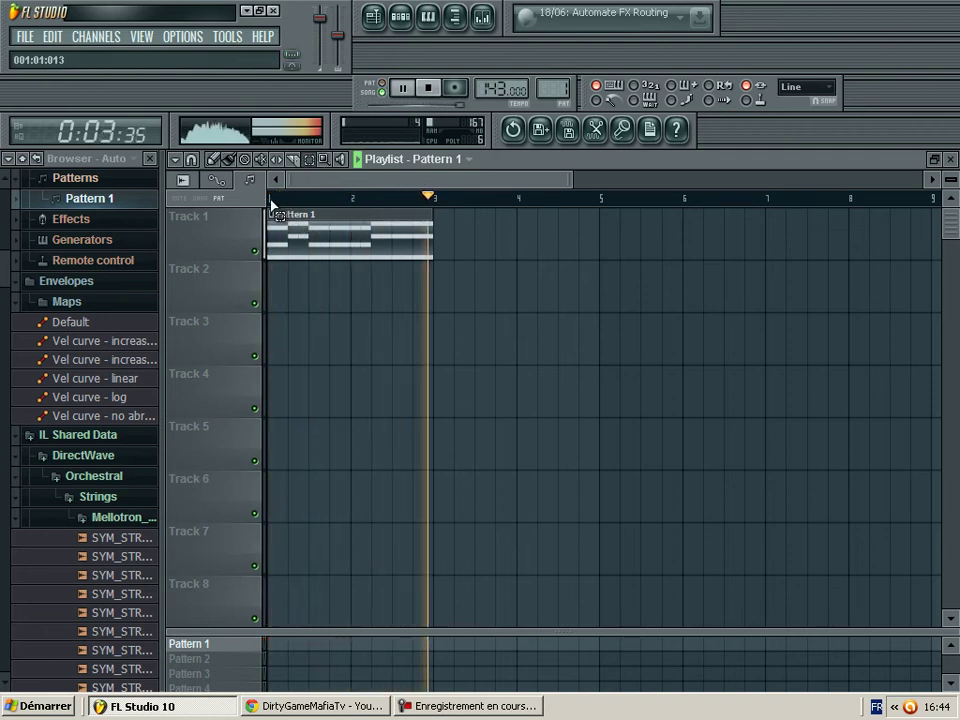
pyautogui.moveTo(271, 200); pyautogui.dragTo(433, 213)
pyautogui.click(951, 159)
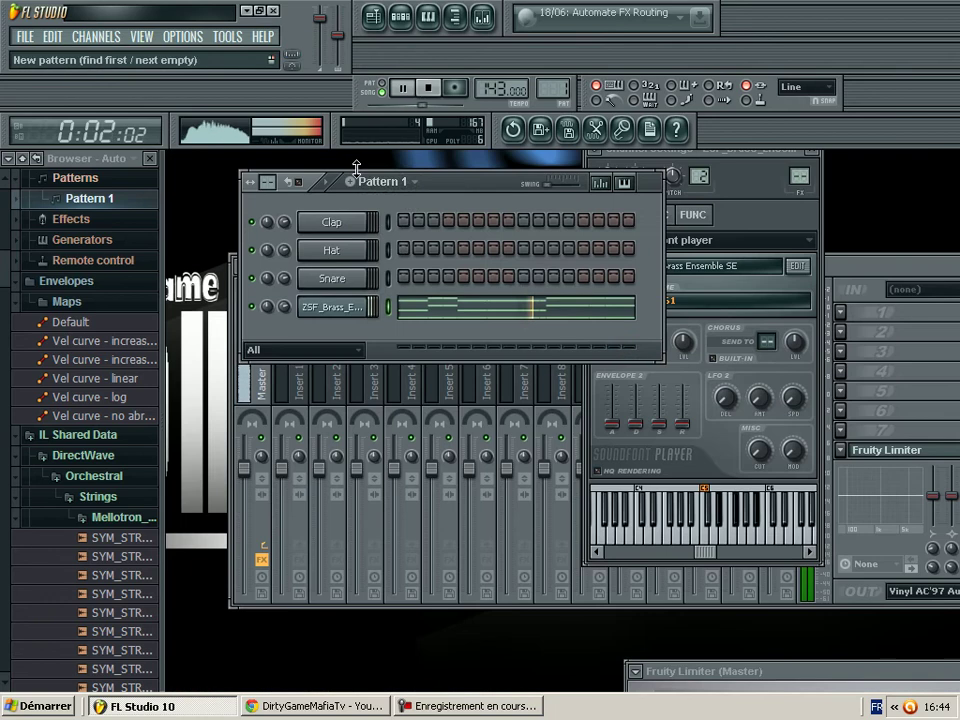
pyautogui.click(450, 704)
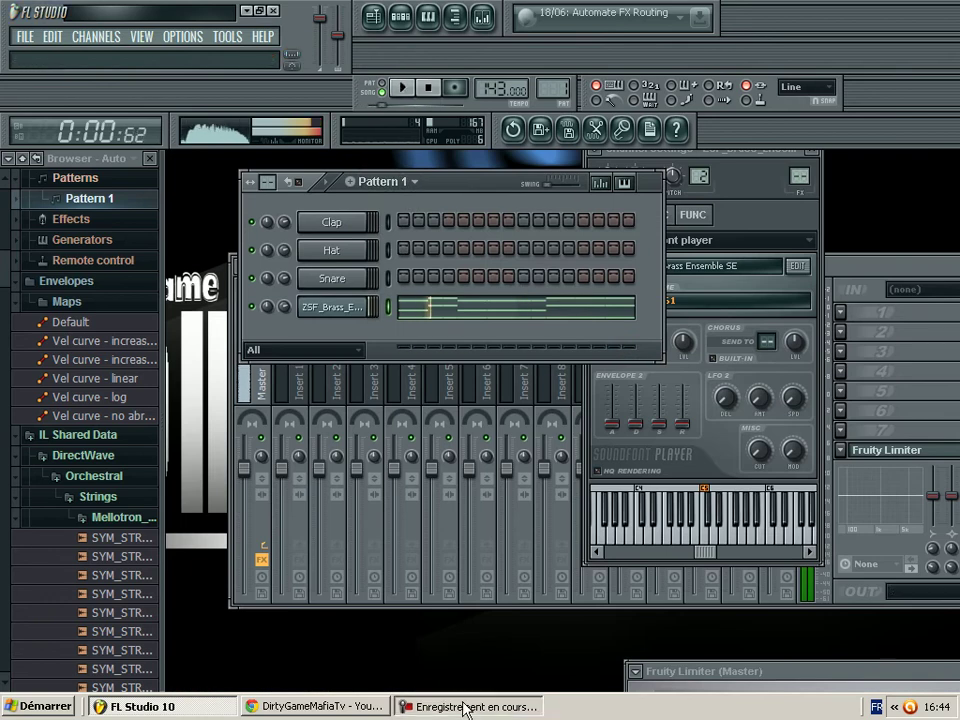
pyautogui.click(481, 209)
pyautogui.press('space')
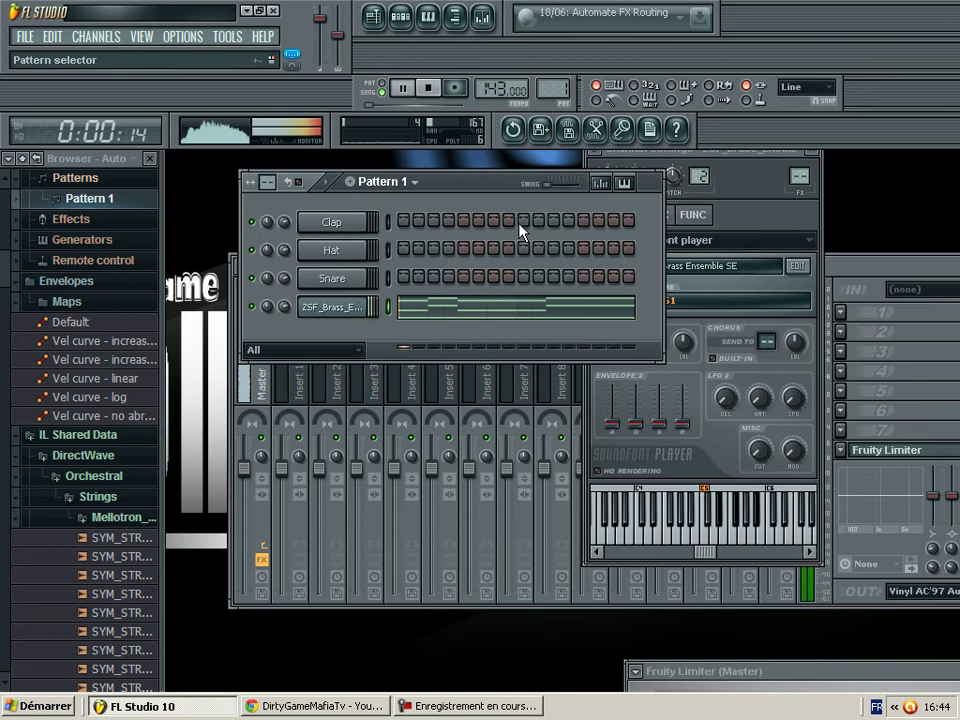
# Step: Create a second pattern named Kick
pyautogui.press('F4')
pyautogui.write('Kick')
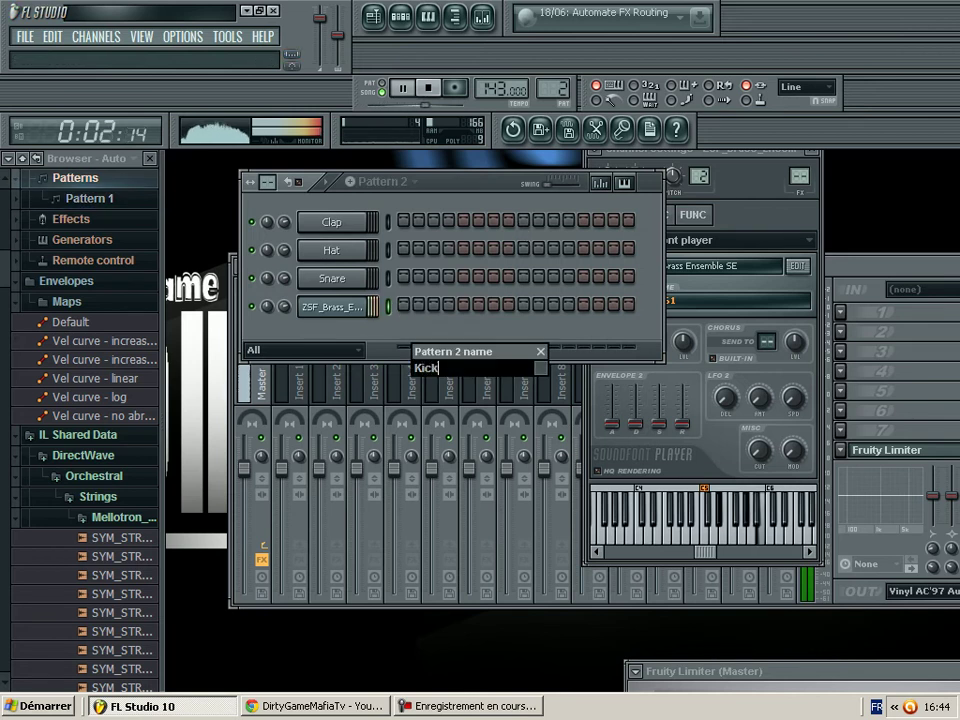
pyautogui.press('Return')
pyautogui.click(361, 254)
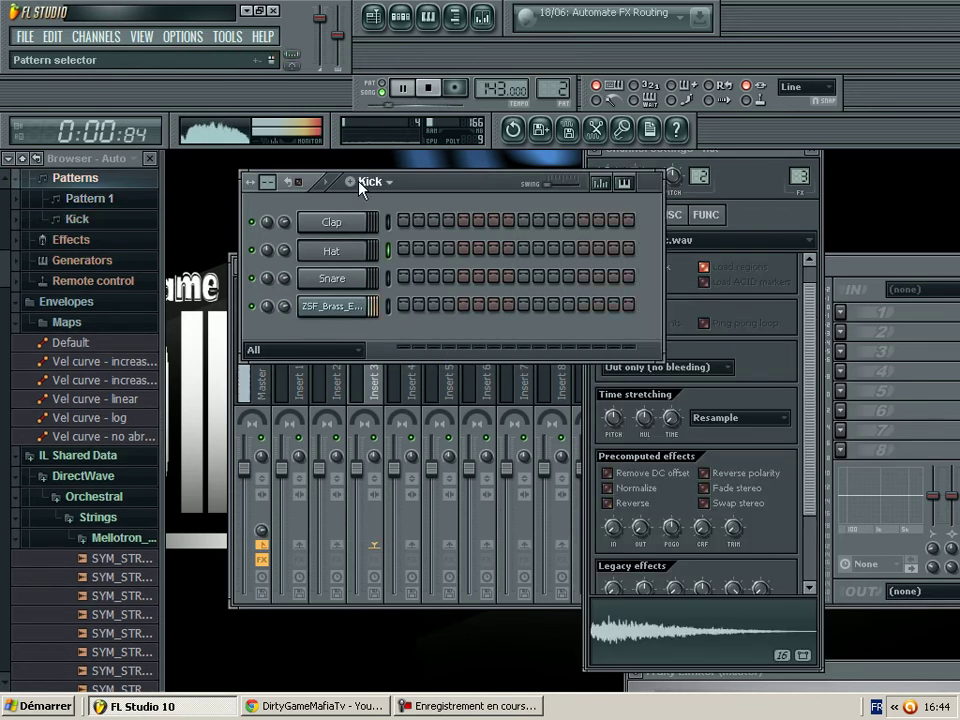
# Step: Rename the Kick pattern to Kiss (Kick + Bass)
pyautogui.press('F2')
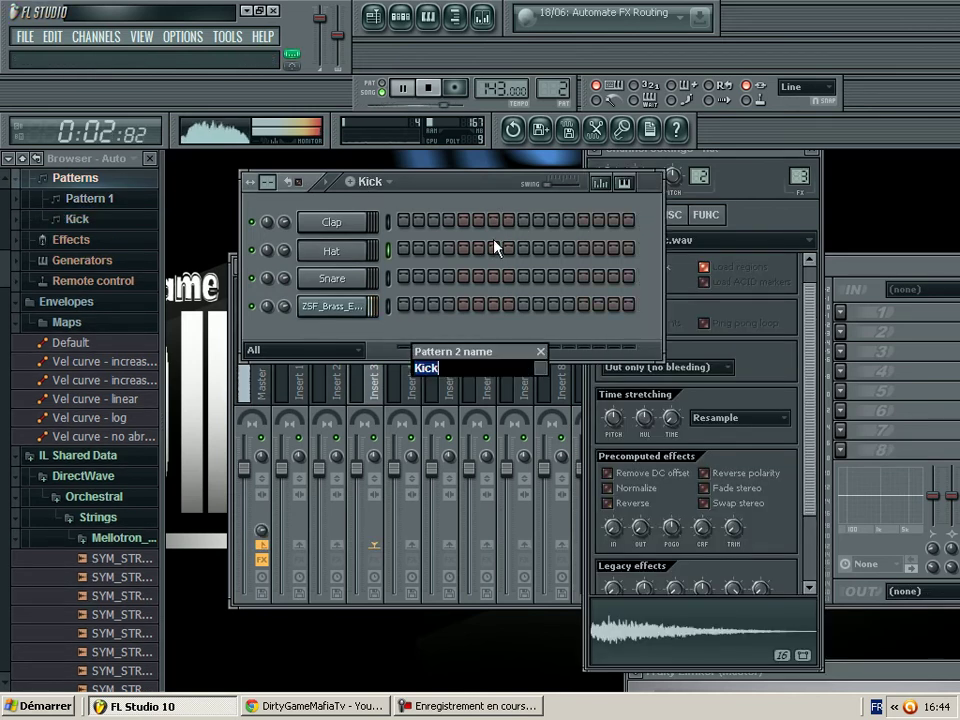
pyautogui.press('BackSpace')
pyautogui.write('Kiss')
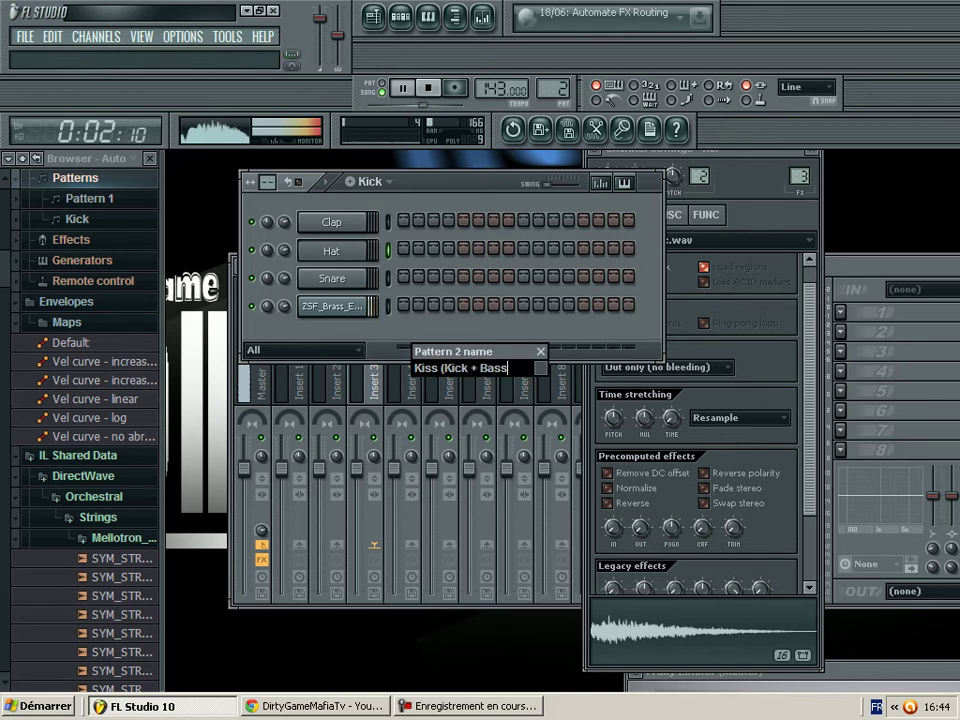
pyautogui.write('(Kick + Bass)')
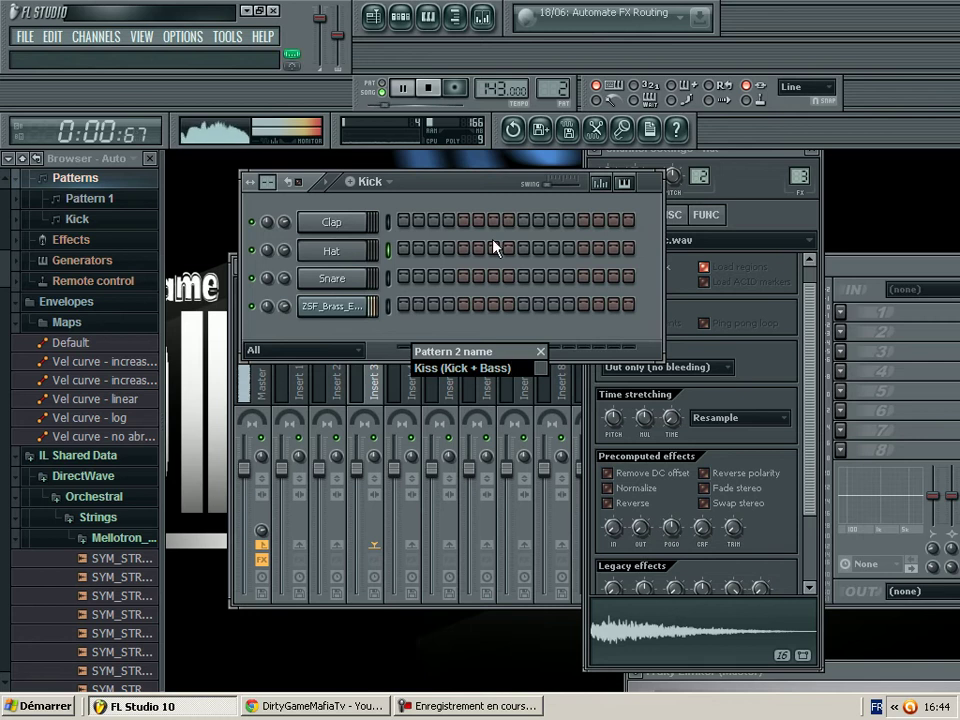
pyautogui.press('Return')
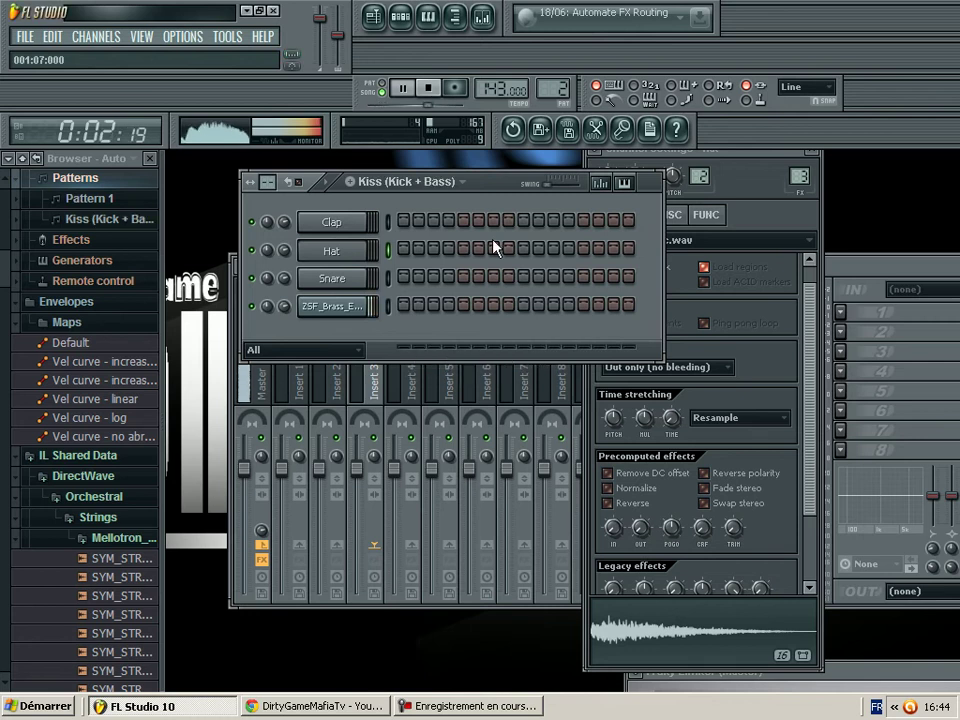
pyautogui.click(405, 88)
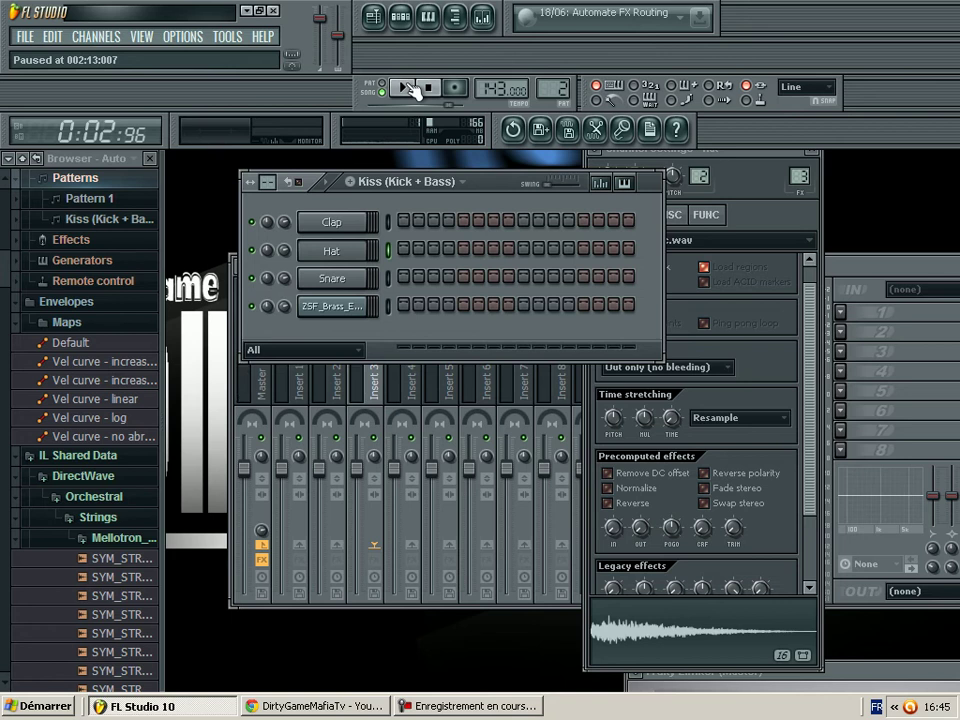
pyautogui.click(410, 88)
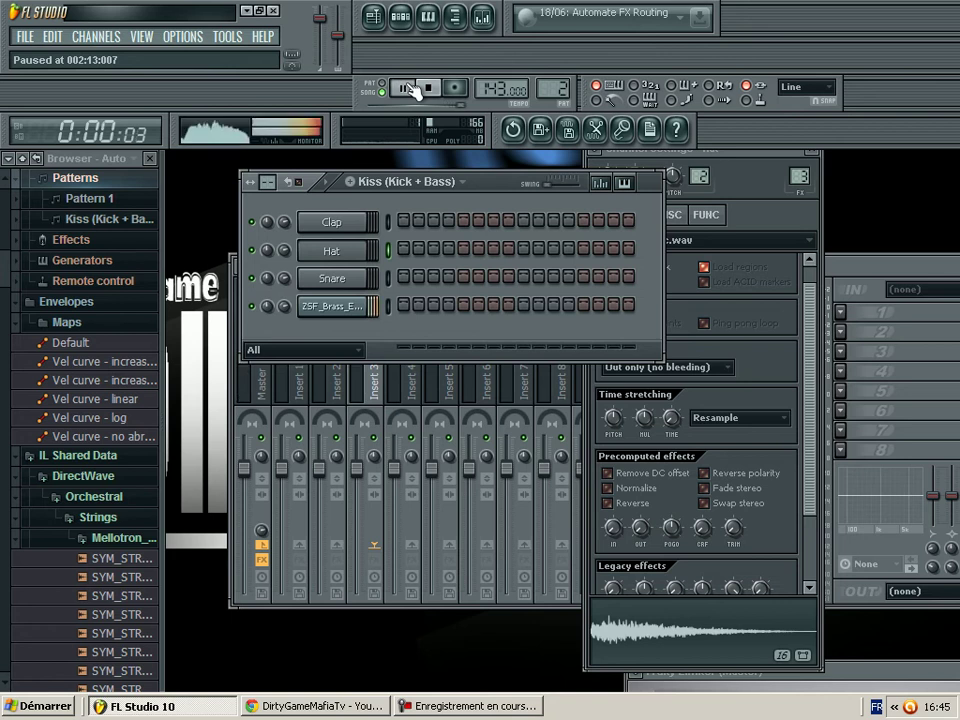
# Step: Load Kick (4).wav from the 1017 BrickSquad Kit's Kicks folder into a new Sampler channel below Hat and enable its first step
pyautogui.click(341, 284)
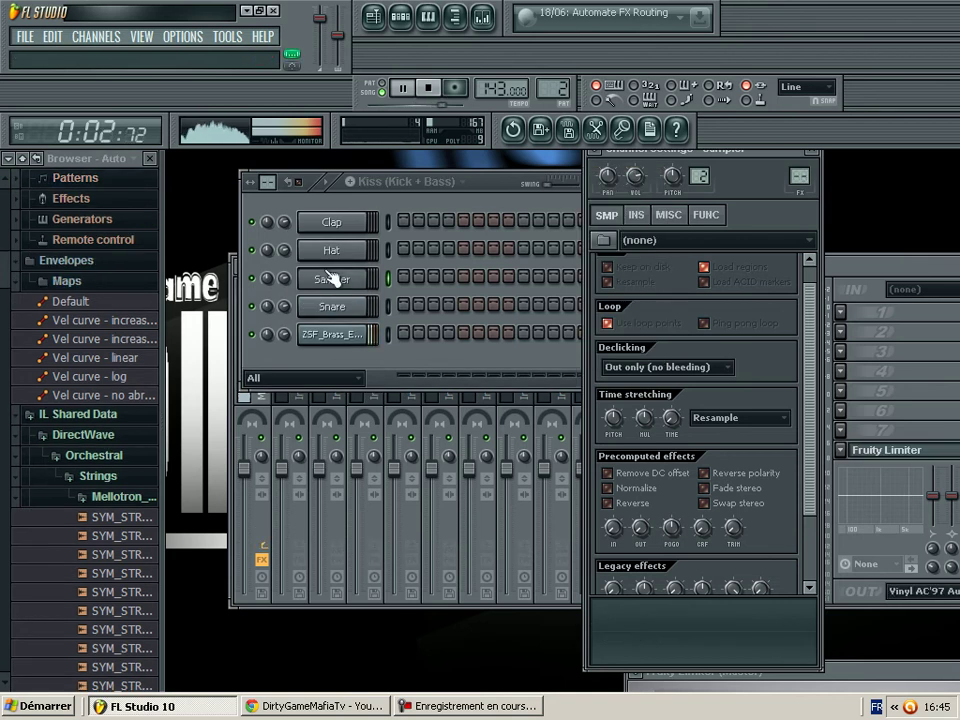
pyautogui.click(603, 242)
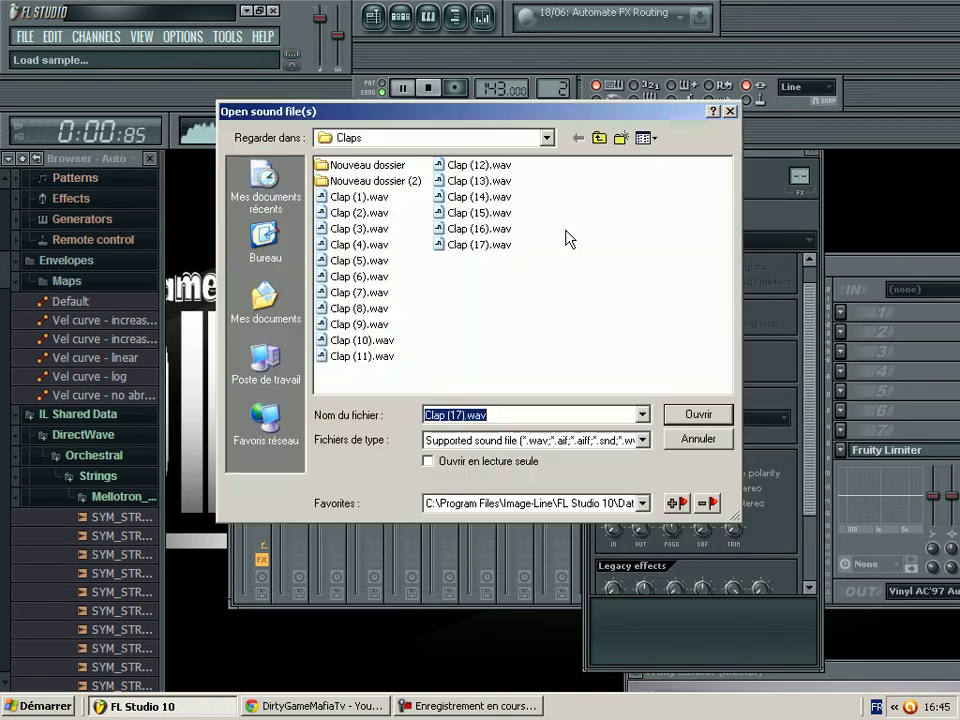
pyautogui.click(353, 229)
pyautogui.click(597, 139)
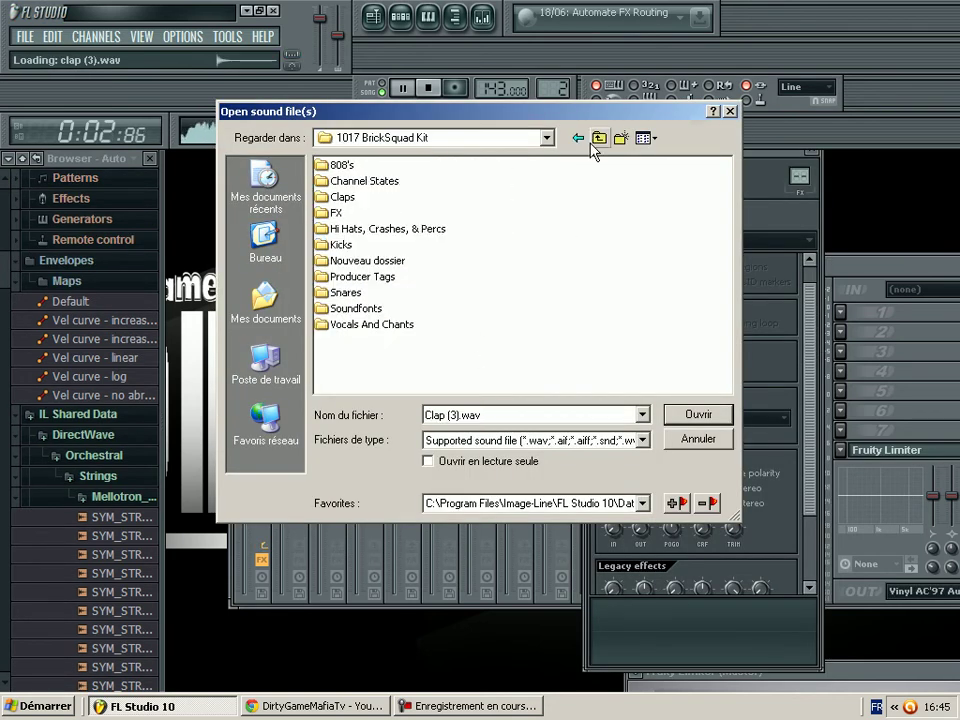
pyautogui.click(394, 230)
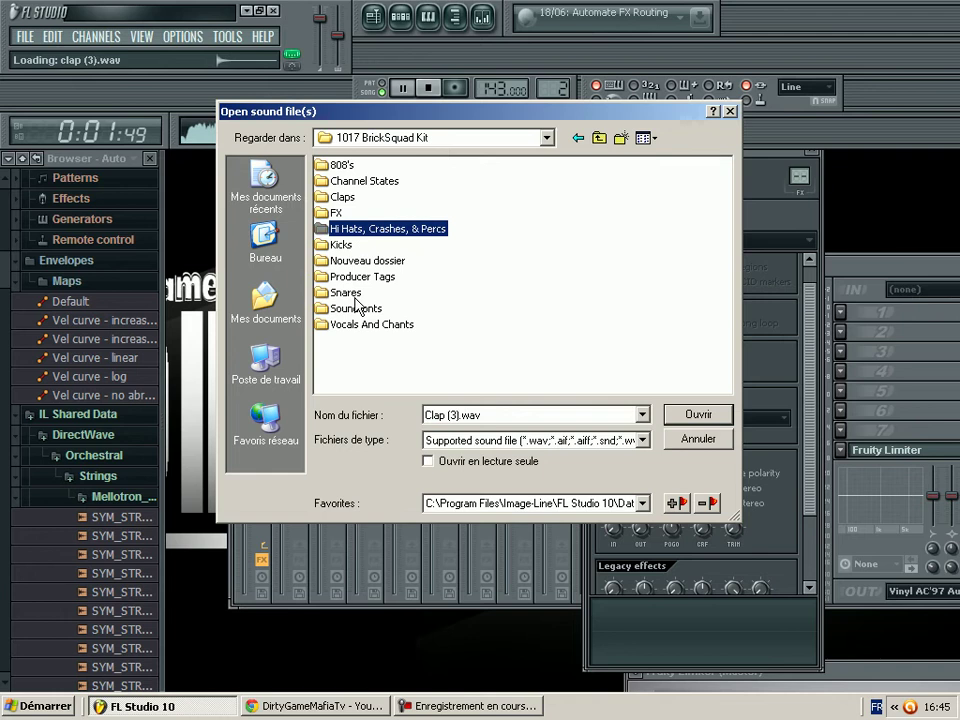
pyautogui.doubleClick(341, 244)
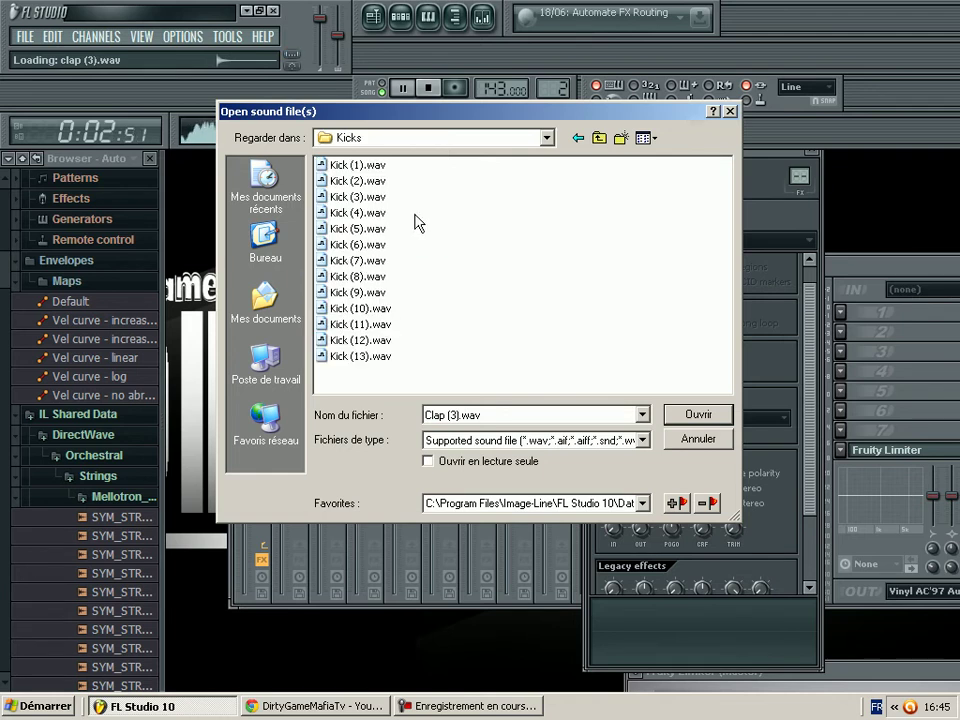
pyautogui.click(361, 213)
pyautogui.click(675, 414)
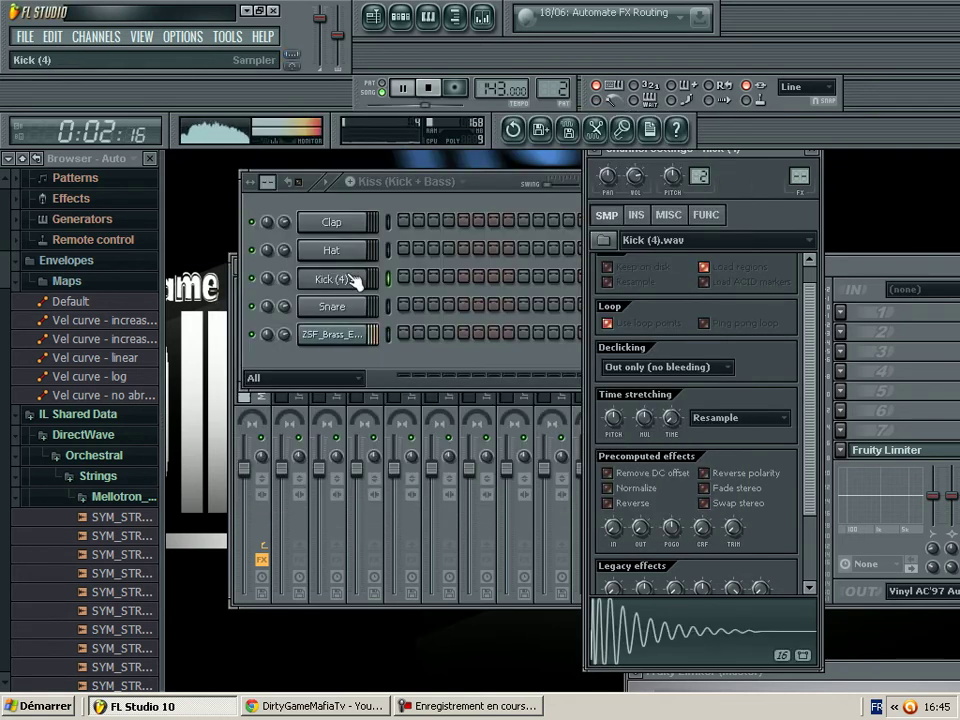
pyautogui.click(267, 278)
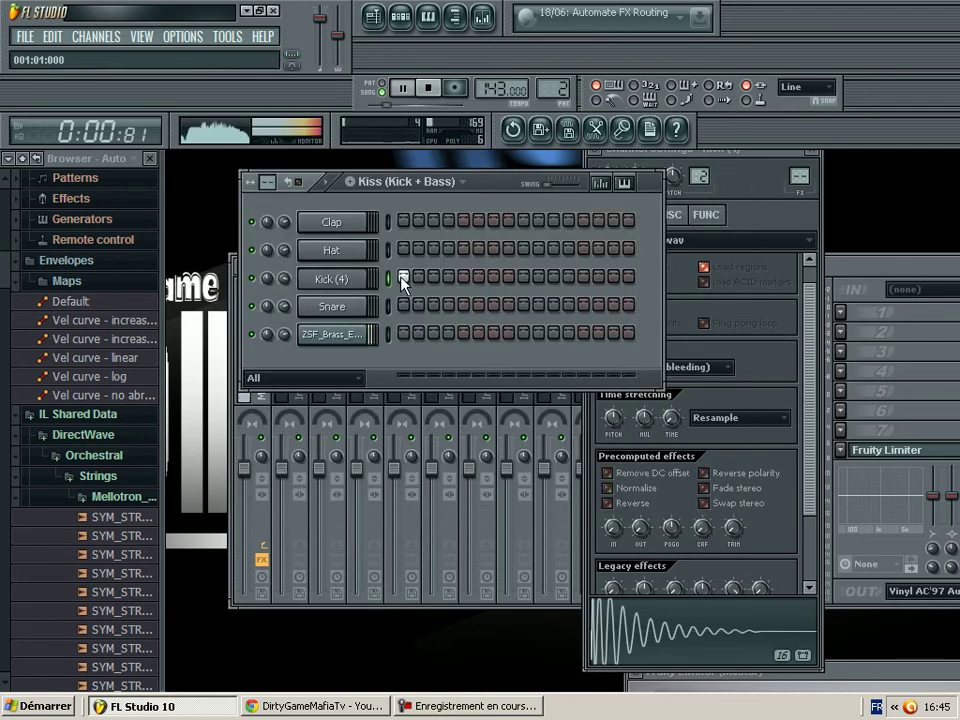
# Step: Replace the Snare channel's sample with Bass Drum (2).wav from the Quality Sounds Shawty Redd Drumkit's Bass Drum folder
pyautogui.click(355, 307)
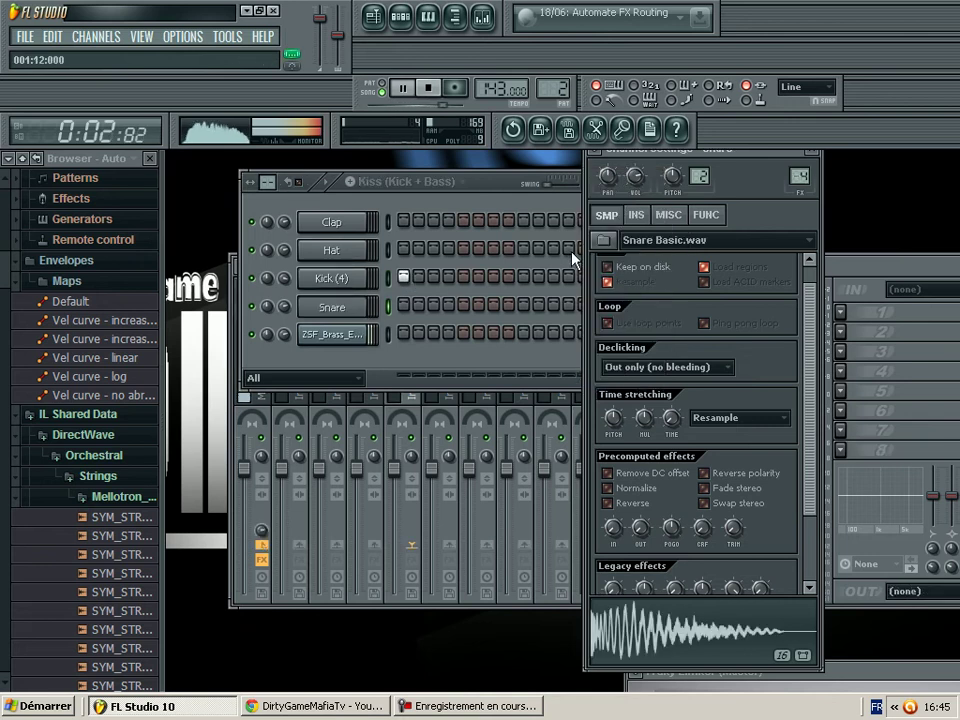
pyautogui.click(600, 242)
pyautogui.click(599, 138)
pyautogui.click(558, 504)
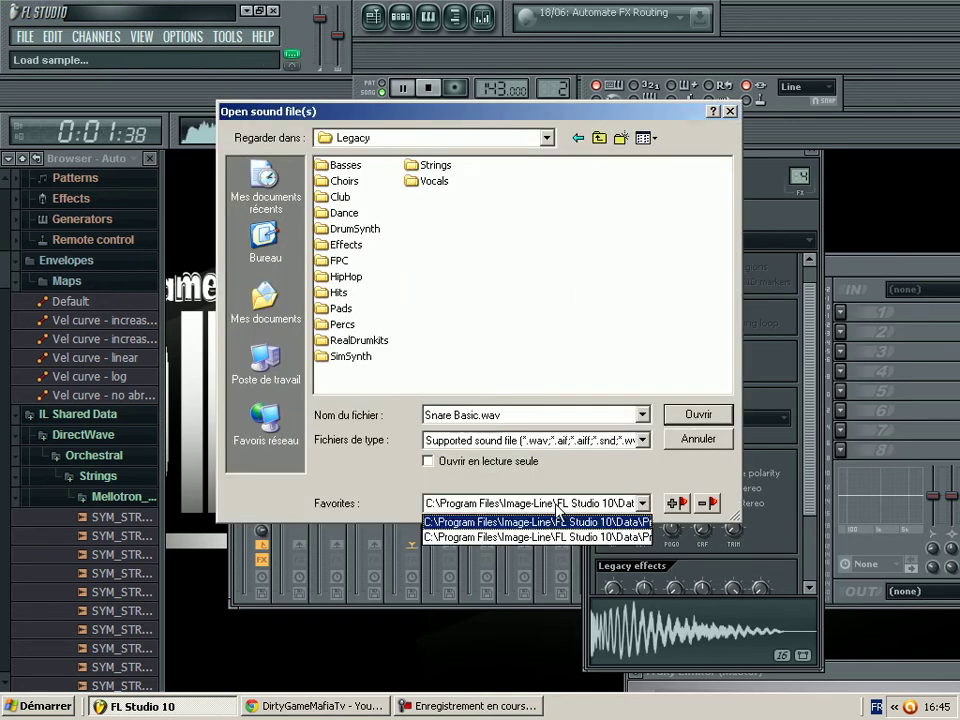
pyautogui.click(560, 537)
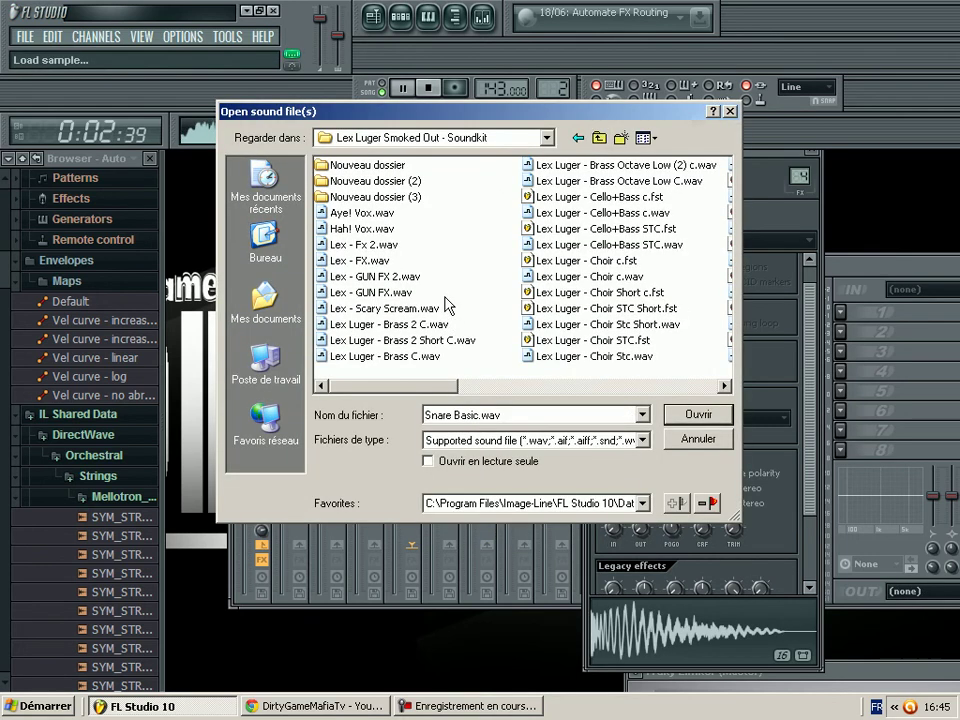
pyautogui.click(597, 137)
pyautogui.click(599, 138)
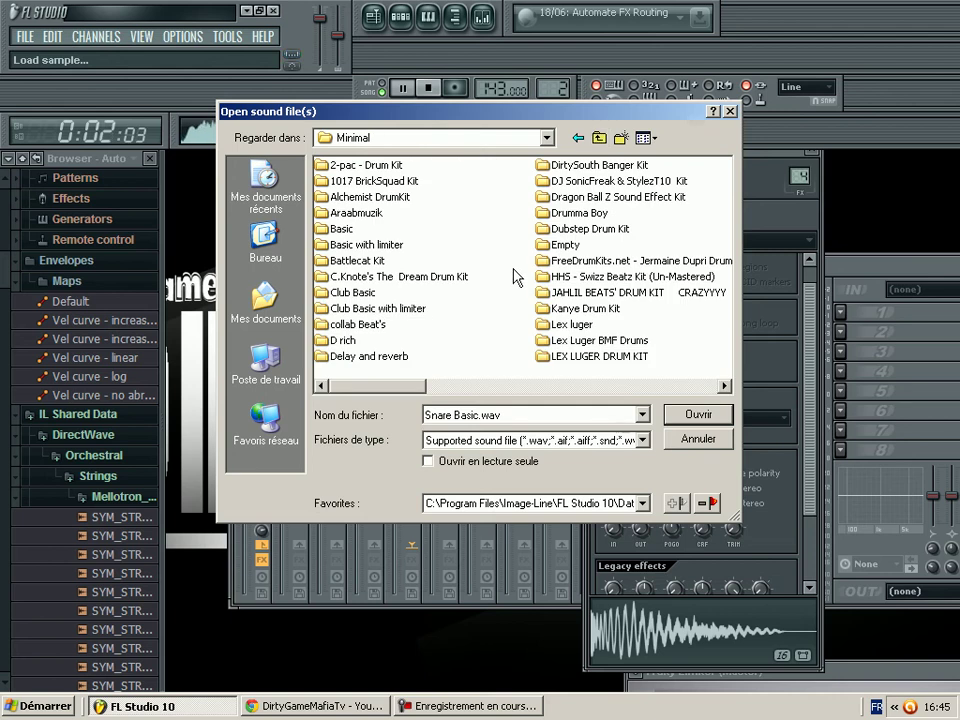
pyautogui.hscroll(5, 514, 272)
pyautogui.hscroll(-1, 432, 270)
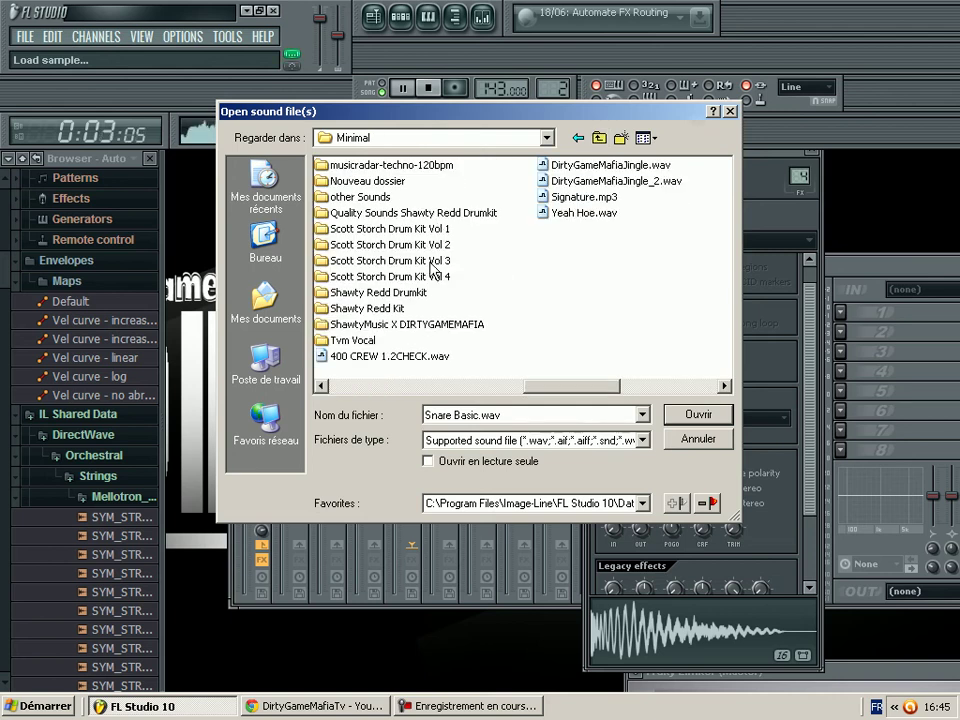
pyautogui.doubleClick(416, 214)
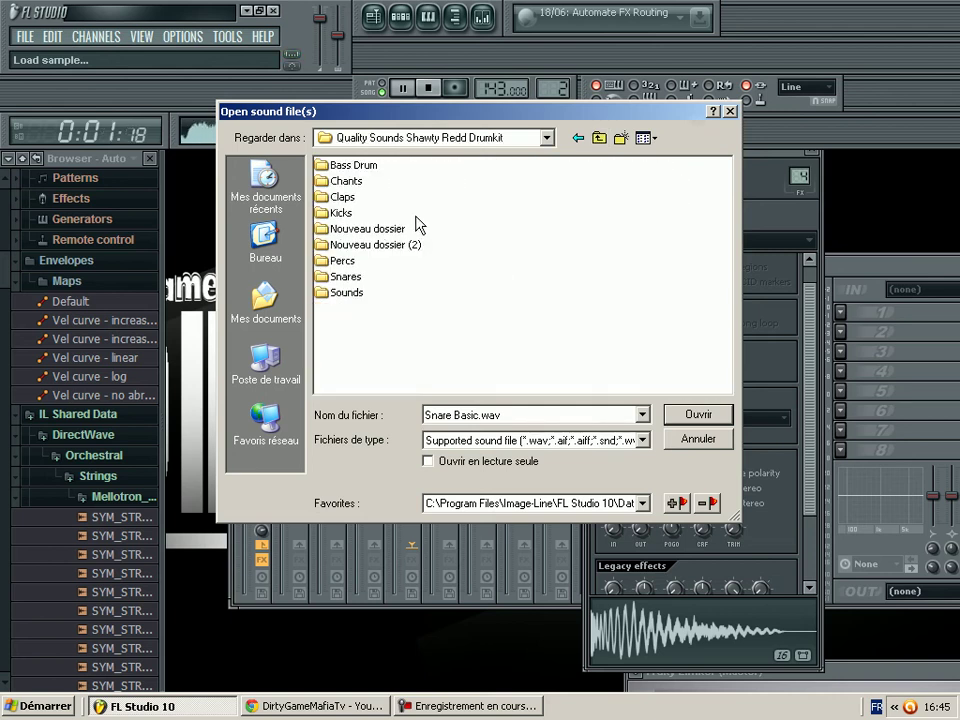
pyautogui.doubleClick(354, 170)
pyautogui.click(358, 197)
pyautogui.click(698, 414)
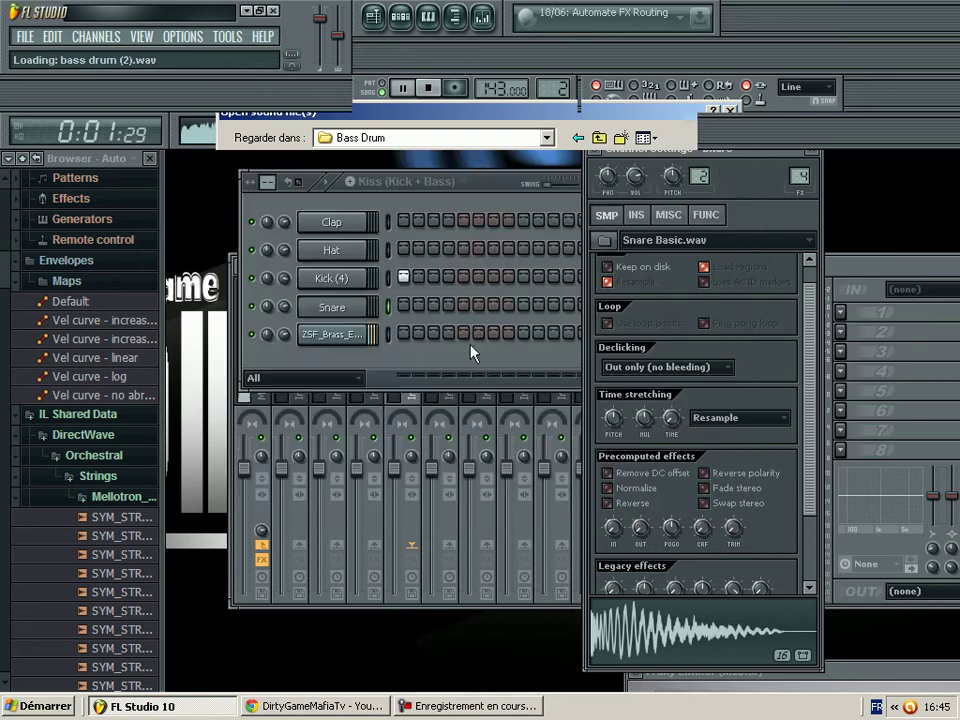
# Step: Add a one-step G#4 note at the start of the Bass Drum (2) channel's piano roll
pyautogui.press('F7')
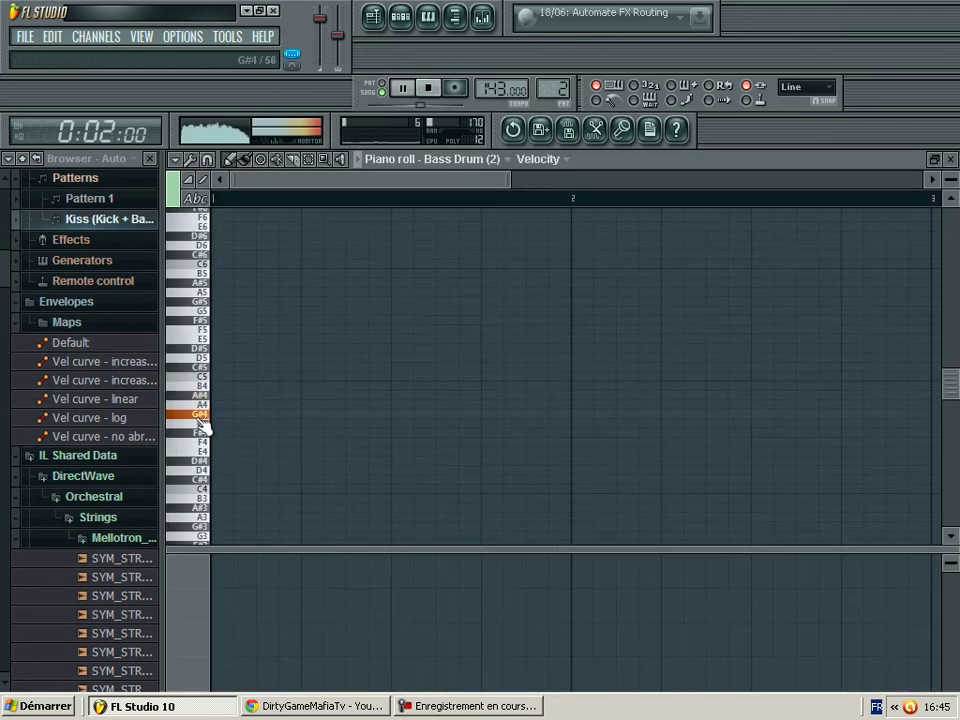
pyautogui.click(218, 414)
pyautogui.moveTo(310, 424); pyautogui.dragTo(250, 420)
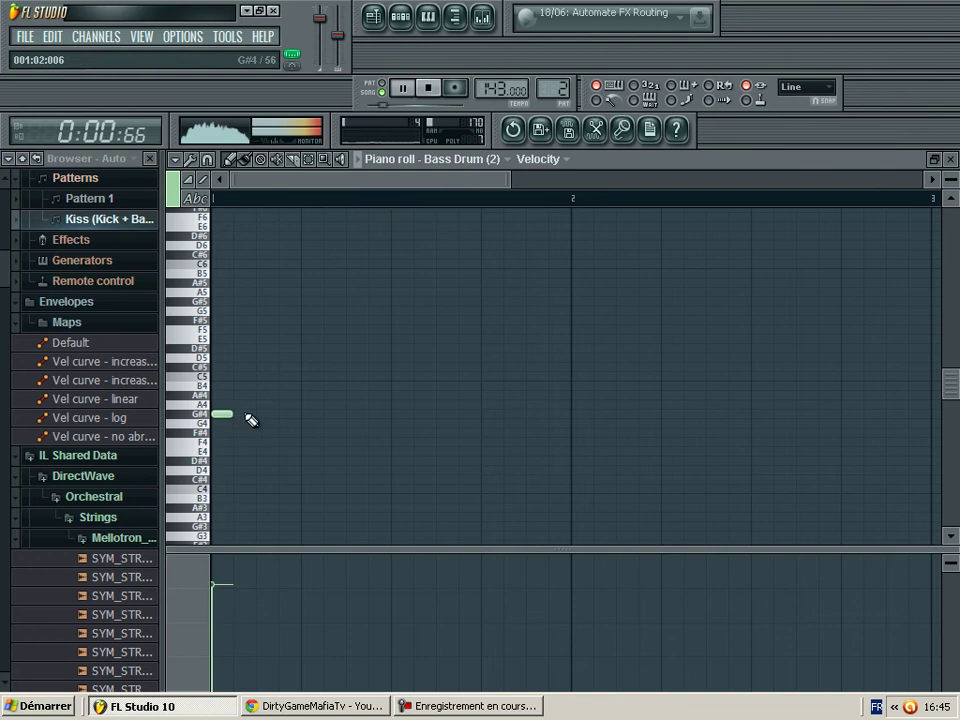
# Step: Place the Kiss (Kick + Bass) pattern at the start of Track 2 in the playlist and extend the clip to two bars
pyautogui.press('F5')
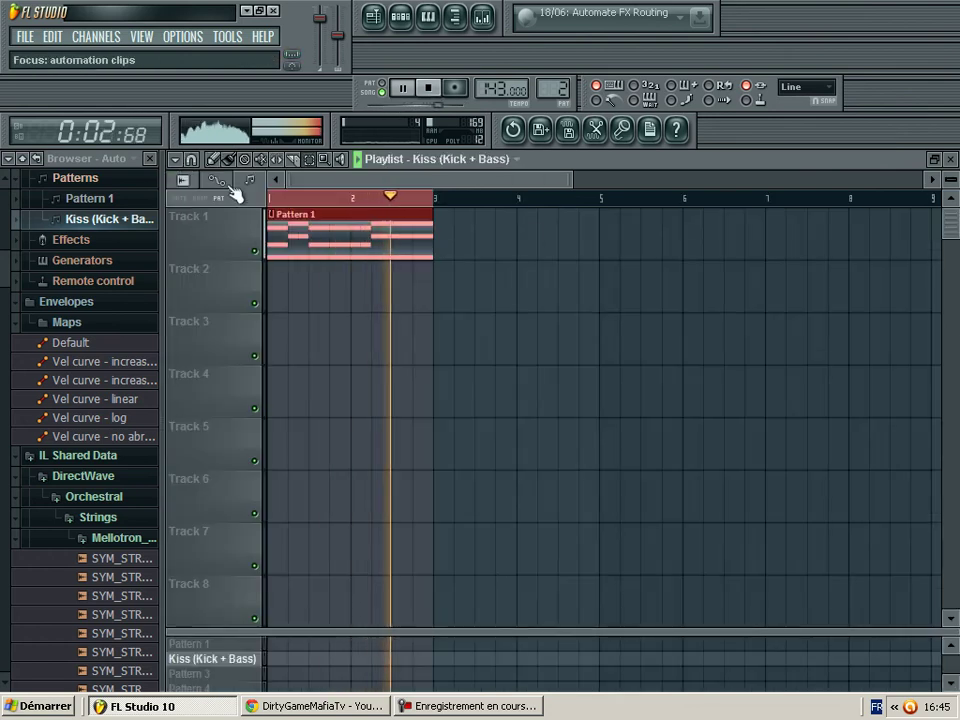
pyautogui.click(283, 278)
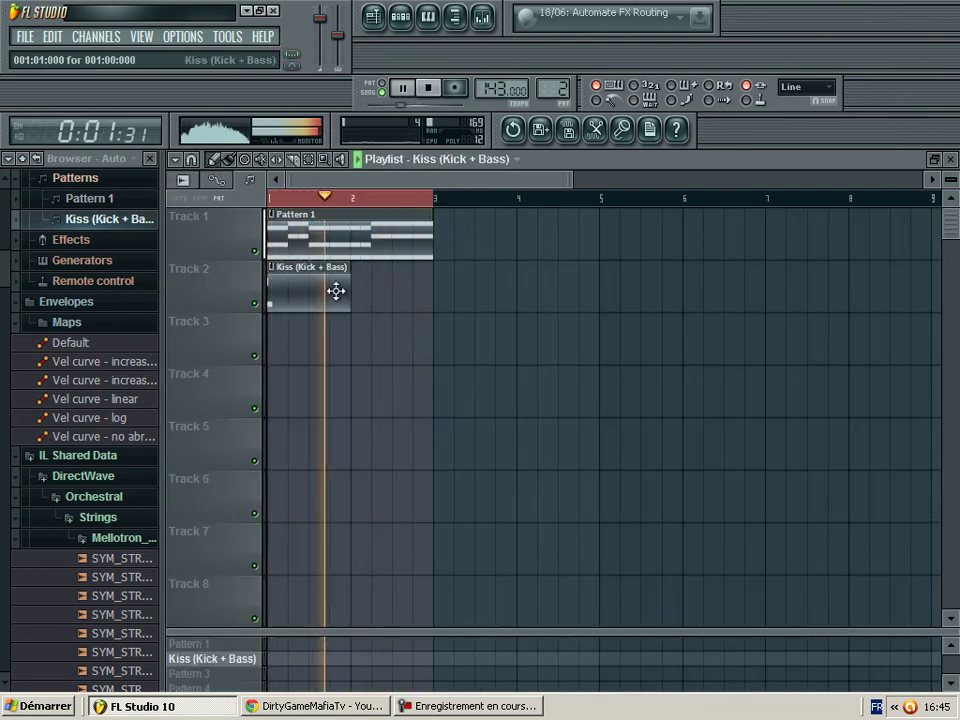
pyautogui.moveTo(344, 286); pyautogui.dragTo(422, 294)
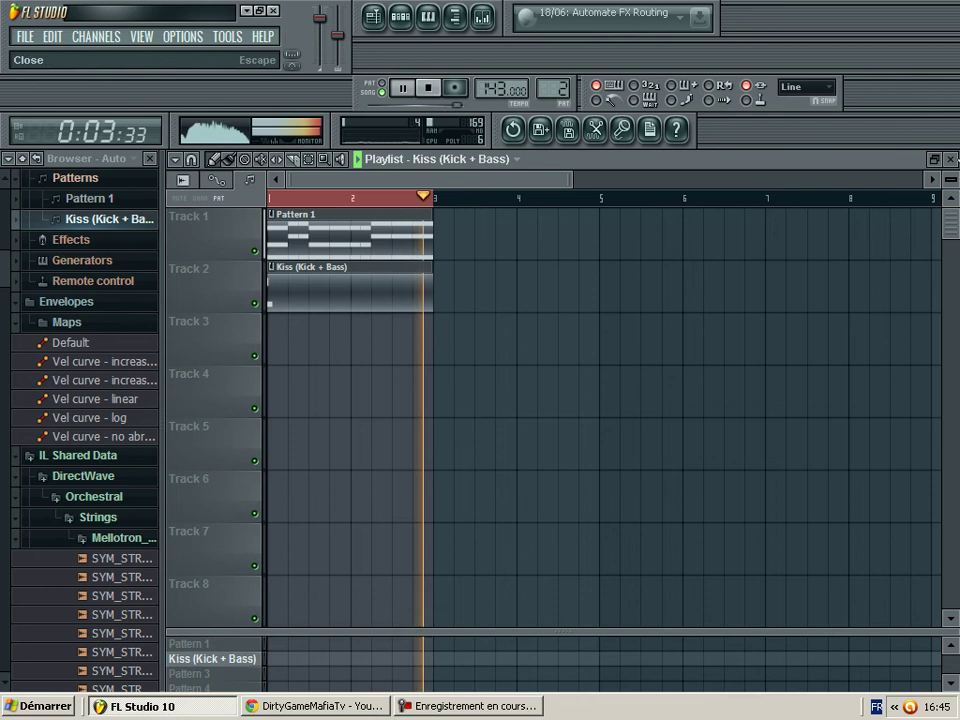
pyautogui.click(953, 160)
pyautogui.click(951, 160)
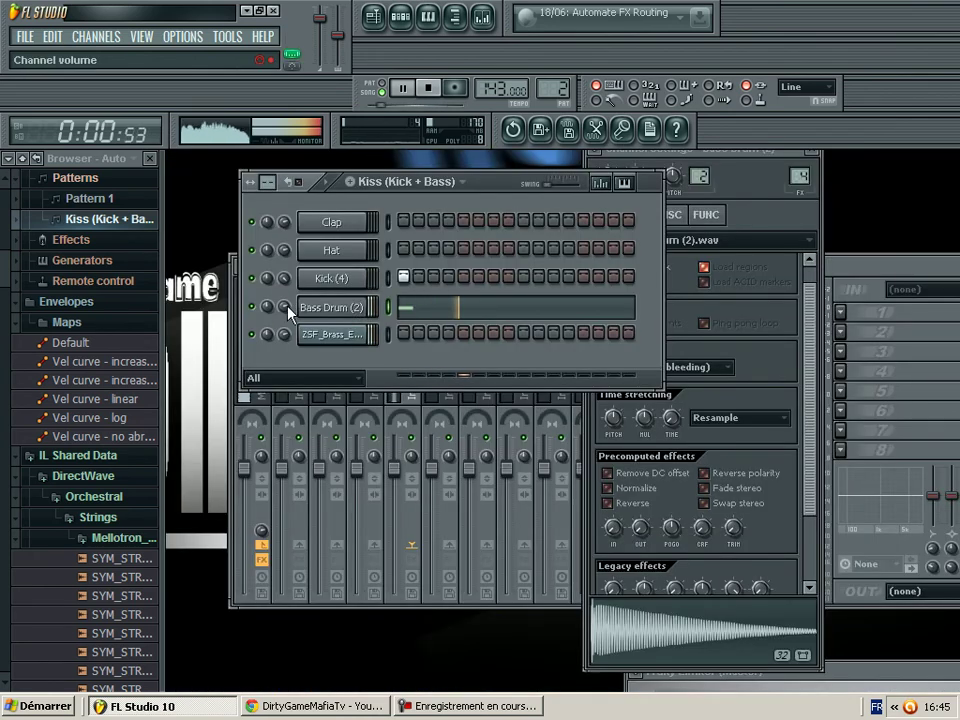
# Step: Move the first Bass Drum (2) note down to G4 in the piano roll
pyautogui.click(410, 315)
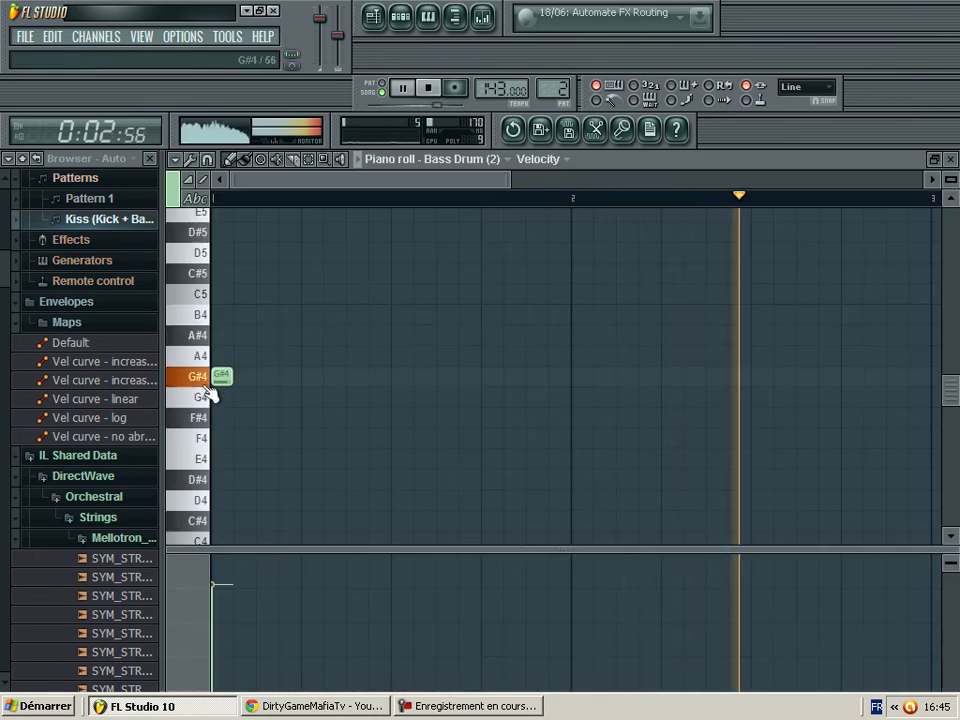
pyautogui.click(208, 401)
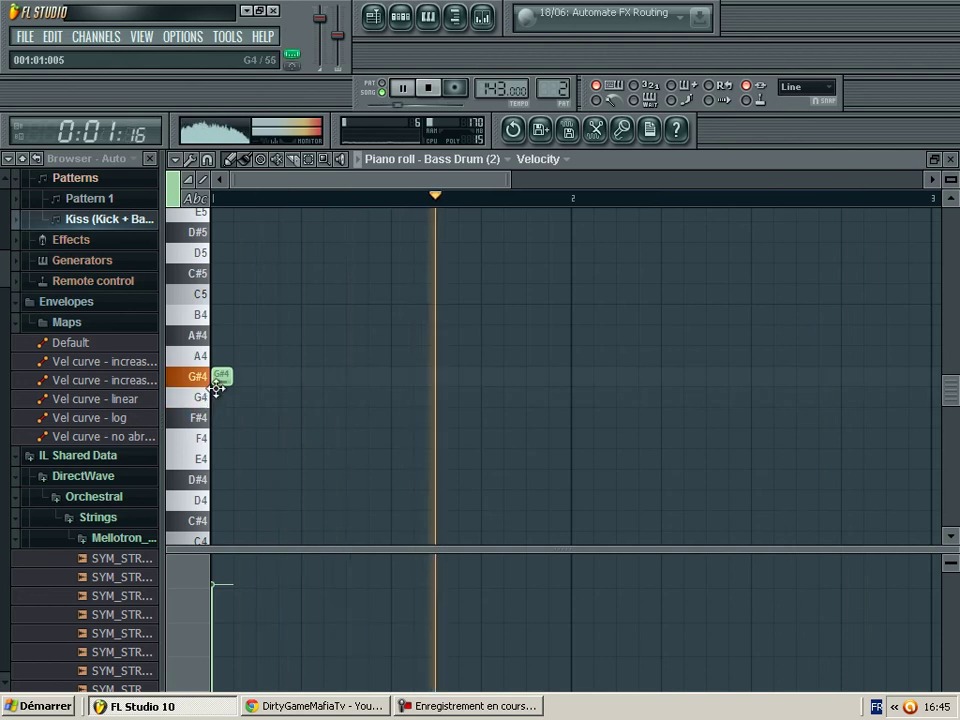
pyautogui.moveTo(216, 384); pyautogui.dragTo(216, 402)
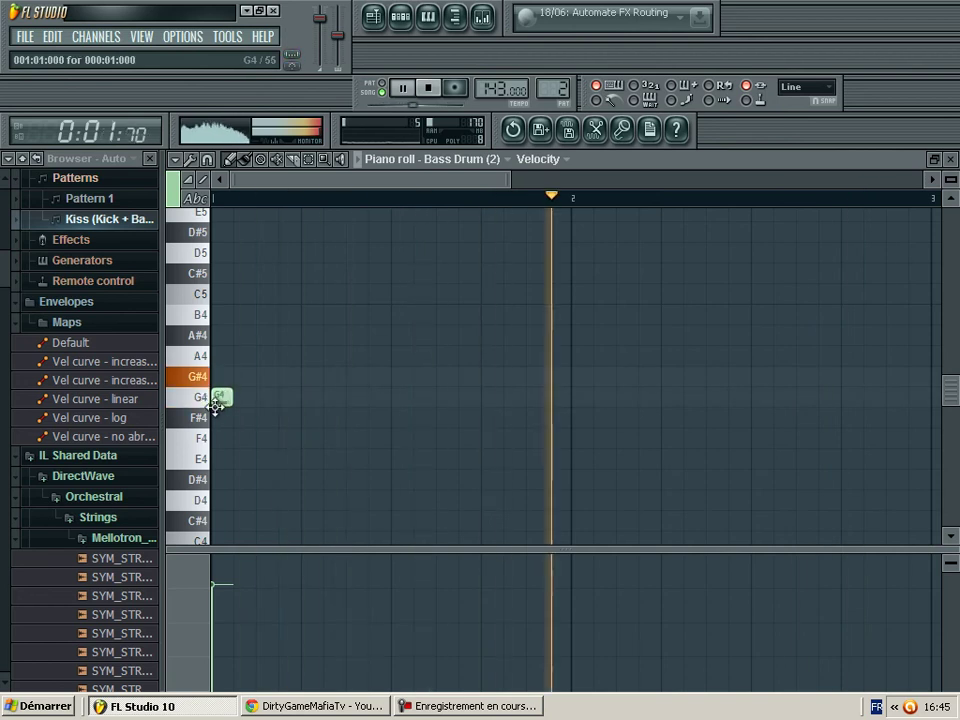
pyautogui.click(951, 159)
# Step: Fine-tune the Bass Drum (2) channel's pitch
pyautogui.click(672, 177)
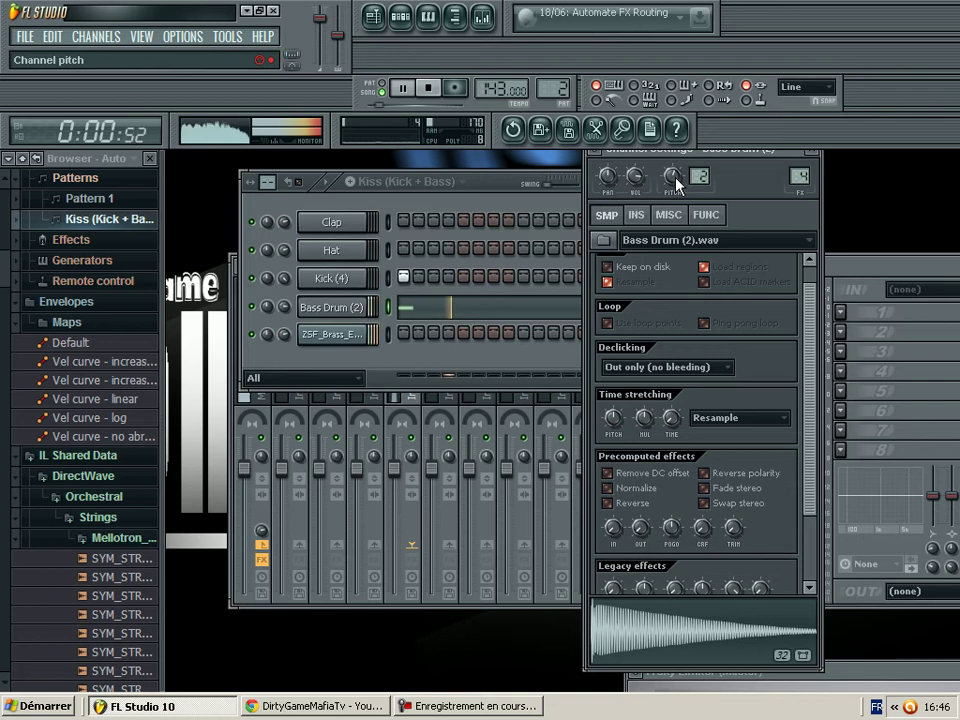
pyautogui.moveTo(674, 178); pyautogui.dragTo(674, 168)
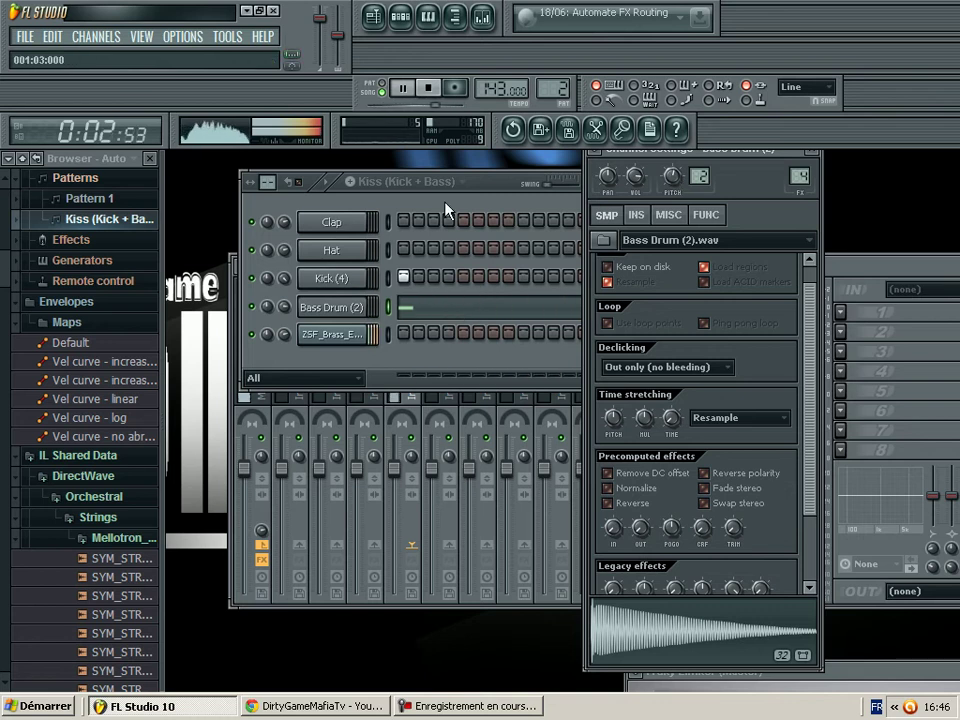
# Step: Enable step 13 of the Kick (4) channel and set the pattern to 8 beats per bar
pyautogui.click(476, 203)
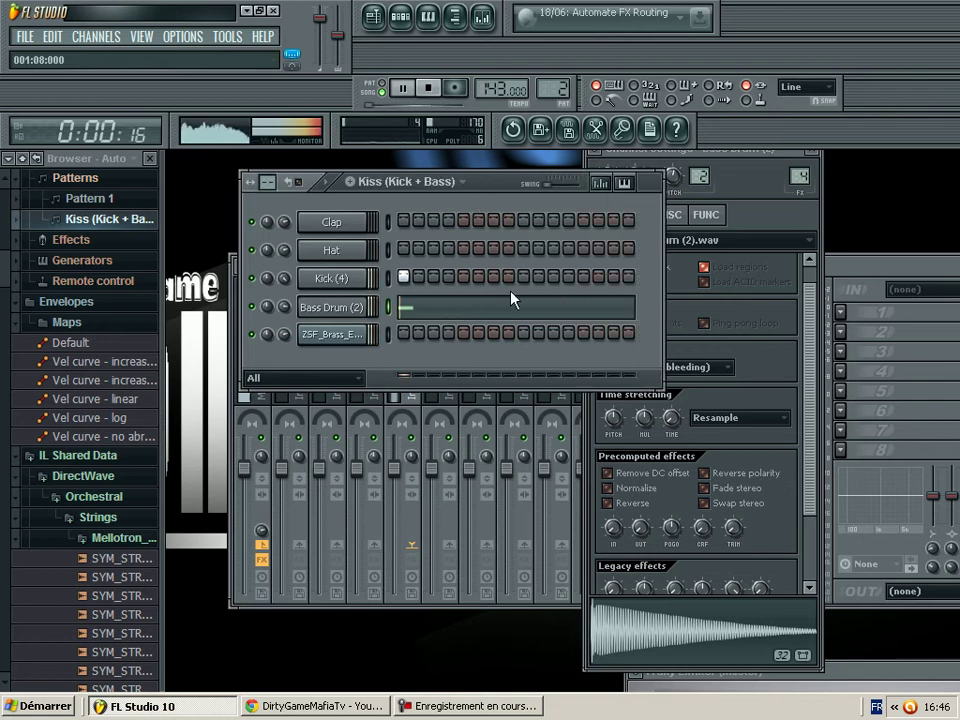
pyautogui.click(597, 277)
pyautogui.moveTo(268, 182); pyautogui.dragTo(268, 160)
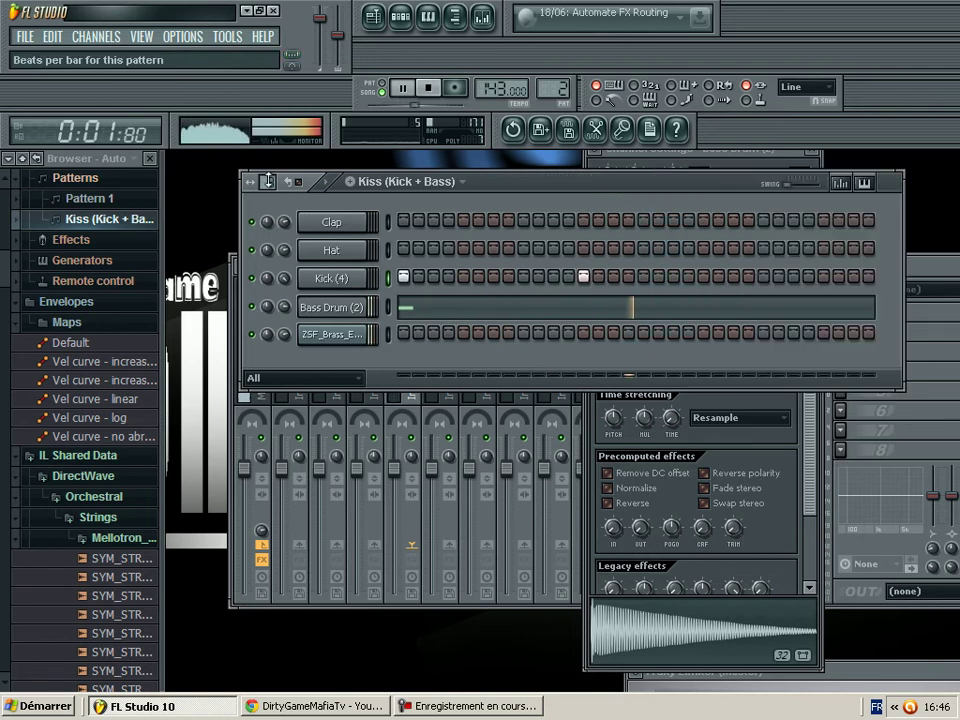
# Step: Set the fade-in of the Kick (4) sample to 8%
pyautogui.click(332, 280)
pyautogui.moveTo(611, 530); pyautogui.dragTo(613, 540)
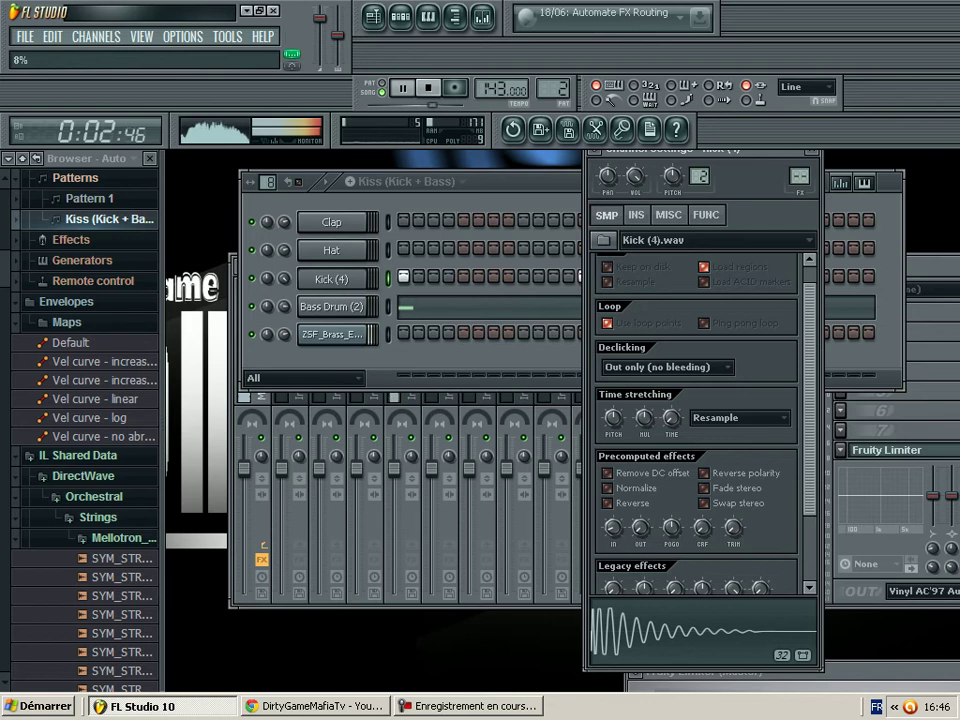
# Step: Set the ZSF_Brass channel's volume to 54%
pyautogui.click(284, 306)
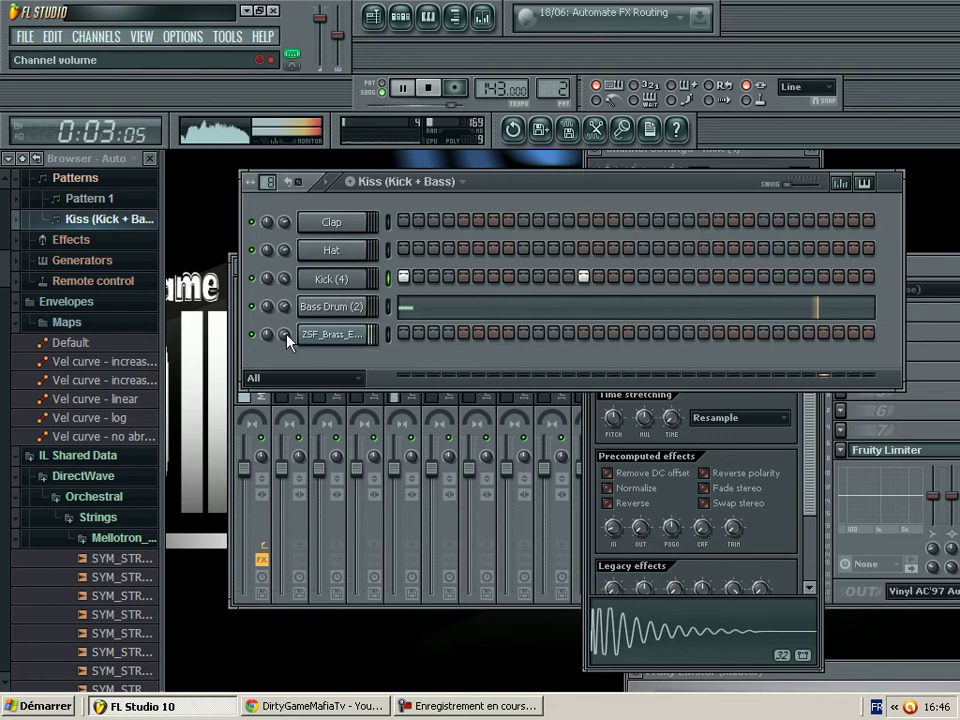
pyautogui.moveTo(287, 333)
pyautogui.mouseDown()
pyautogui.moveTo(287, 351)
pyautogui.moveTo(287, 339)
pyautogui.mouseUp()
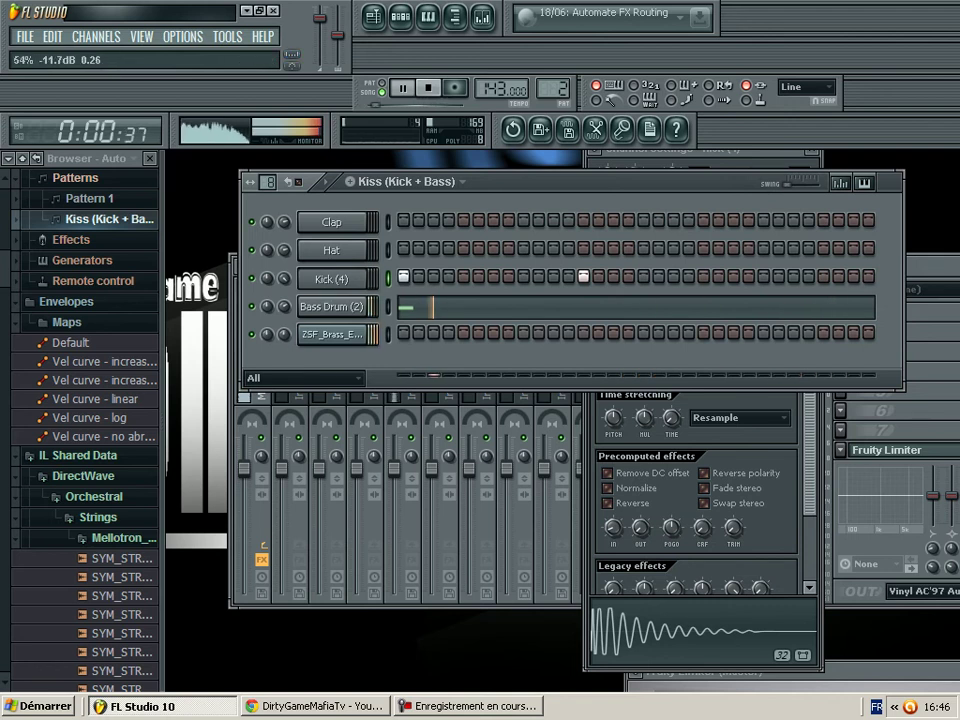
# Step: Turn the Kick (4) sample's fade-in back down and set its legacy Amp effect to 7%
pyautogui.click(334, 280)
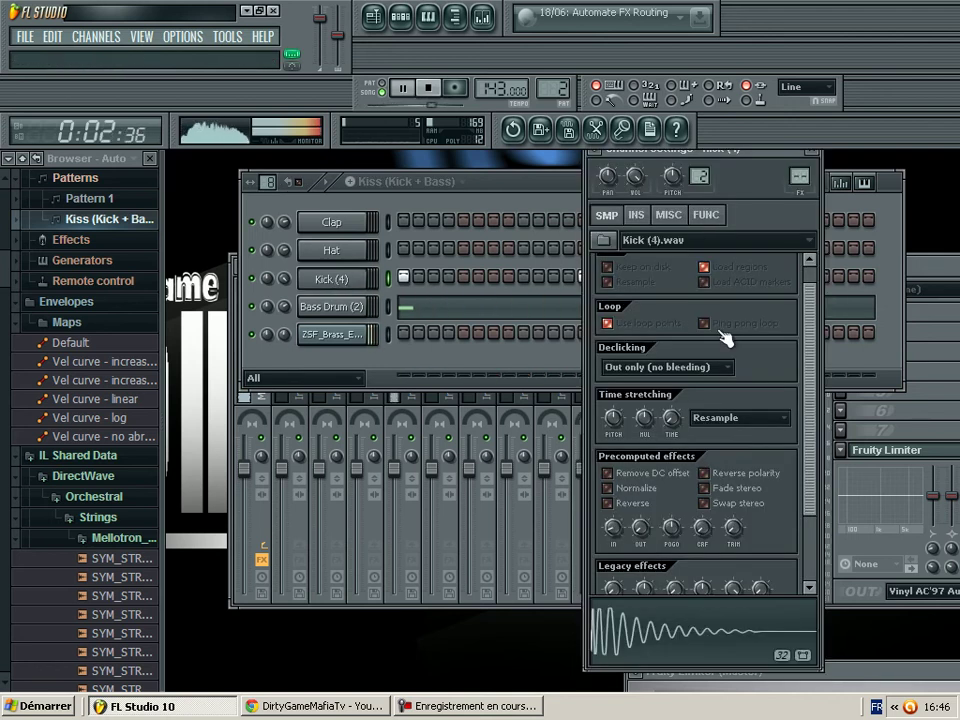
pyautogui.moveTo(619, 527); pyautogui.dragTo(619, 543)
pyautogui.moveTo(806, 483); pyautogui.dragTo(808, 545)
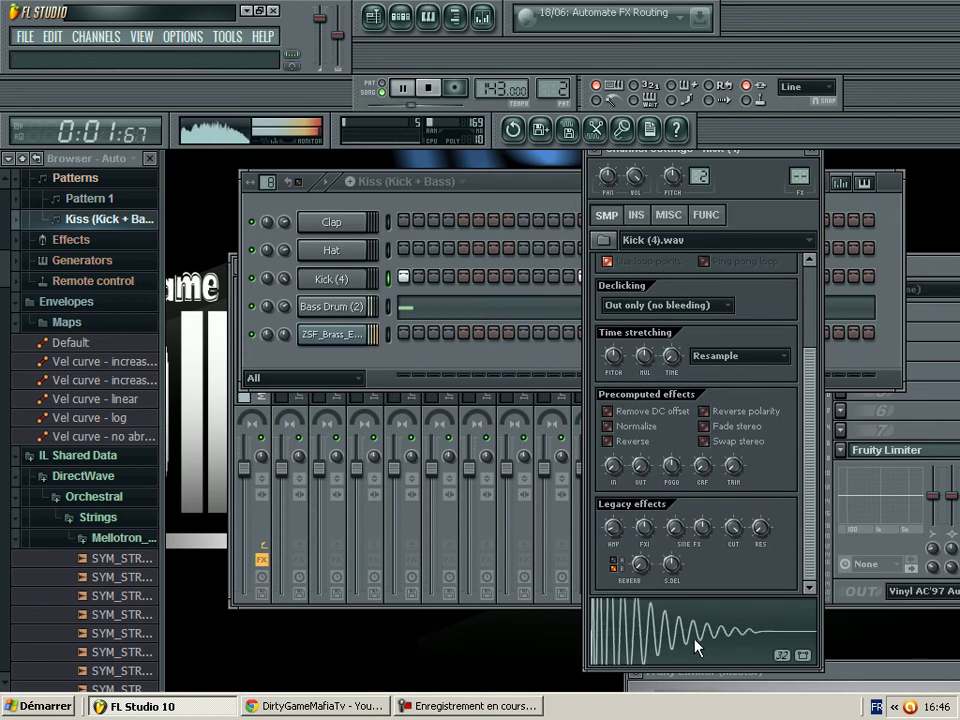
pyautogui.moveTo(615, 527); pyautogui.dragTo(615, 517)
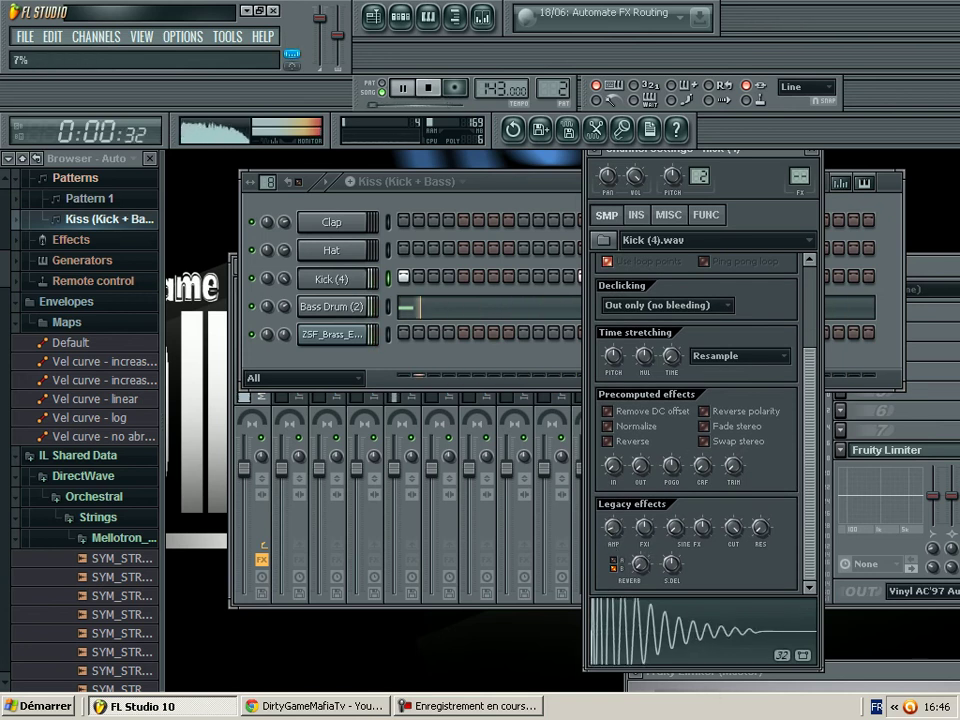
pyautogui.click(503, 199)
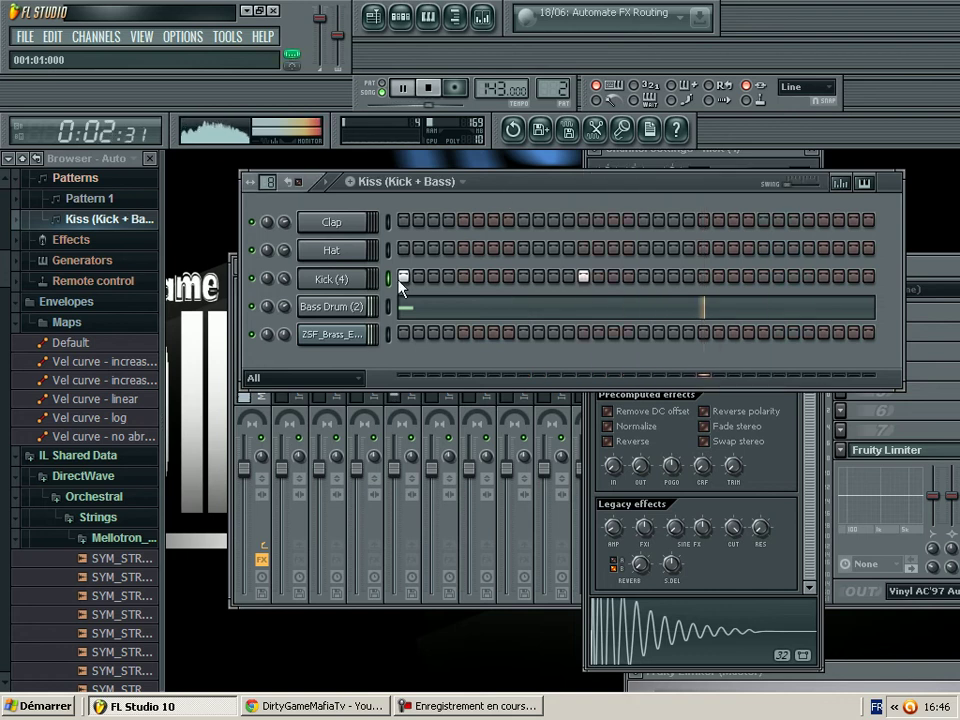
# Step: Add Kick (4) hits on steps 11, 12, 19, 21 and 27 of the Kiss (Kick + Bass) pattern
pyautogui.rightClick(600, 277)
pyautogui.click(553, 277)
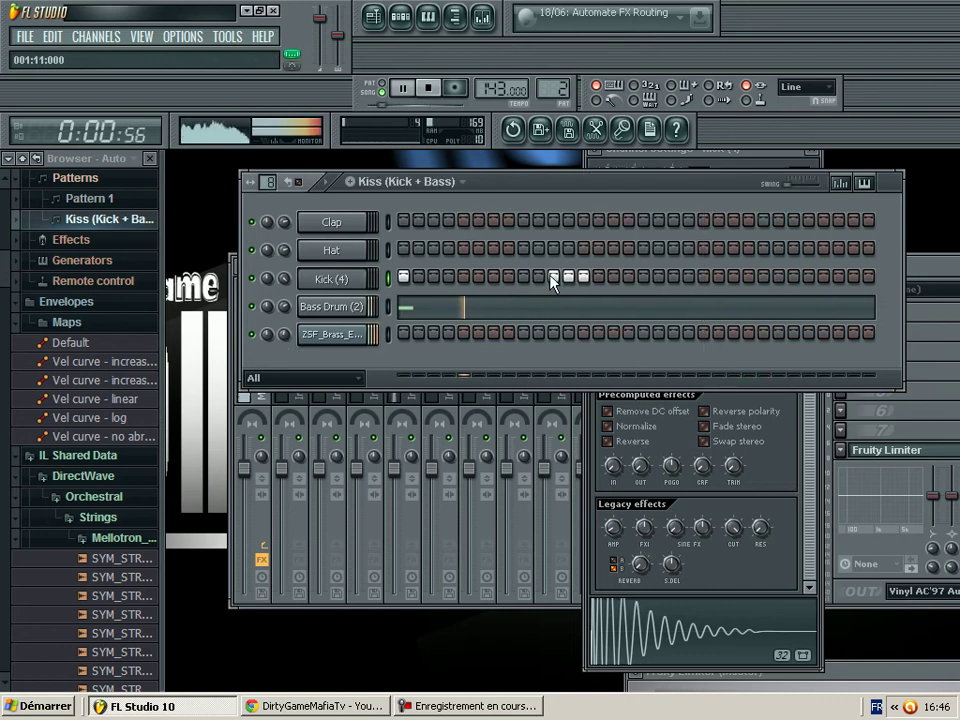
pyautogui.click(701, 277)
pyautogui.click(674, 277)
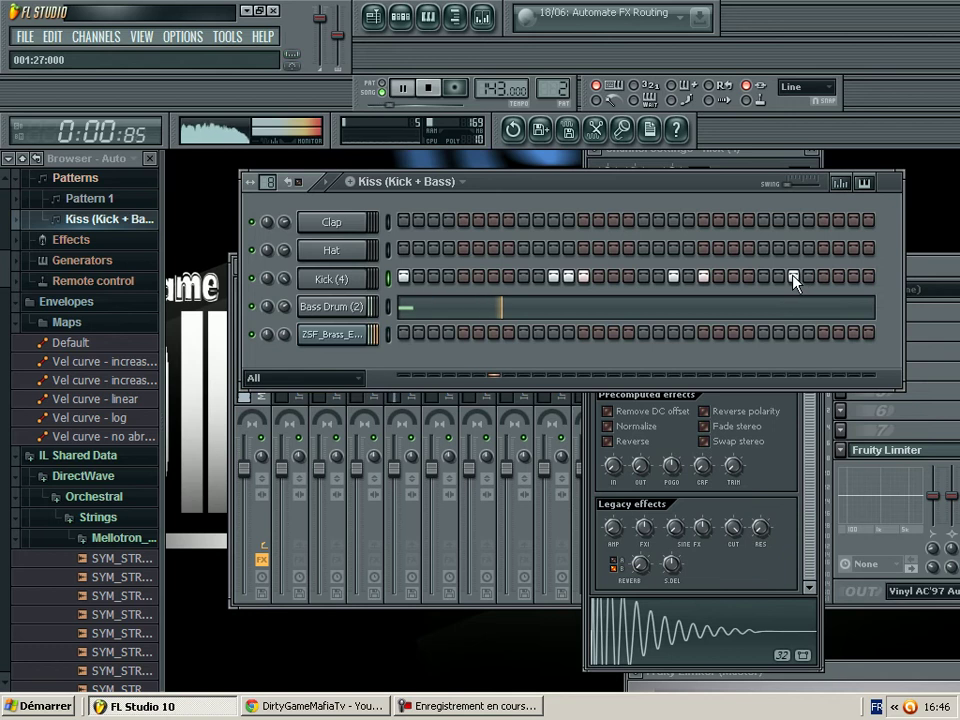
# Step: Set the Kick (4) sample's legacy Amp effect to 2%
pyautogui.click(340, 279)
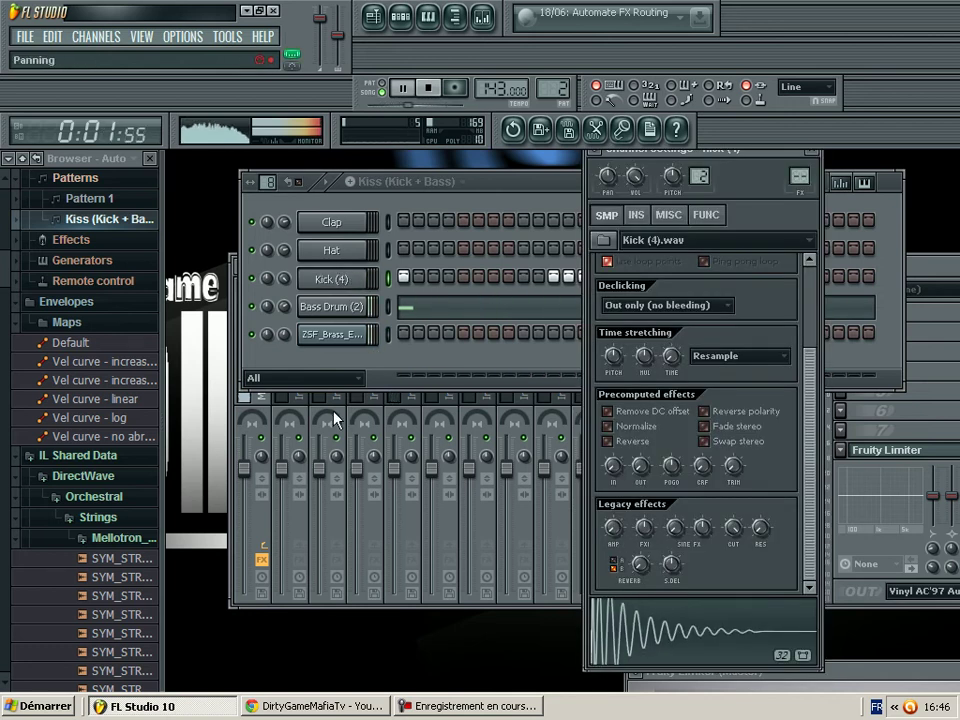
pyautogui.click(285, 334)
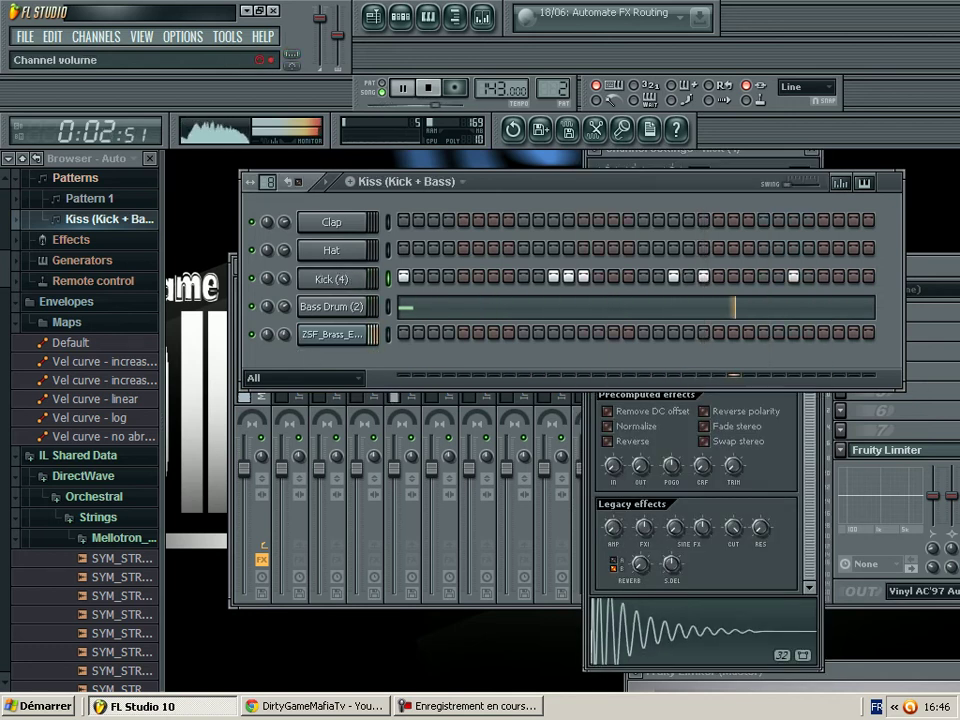
pyautogui.click(620, 537)
pyautogui.moveTo(617, 526); pyautogui.dragTo(617, 532)
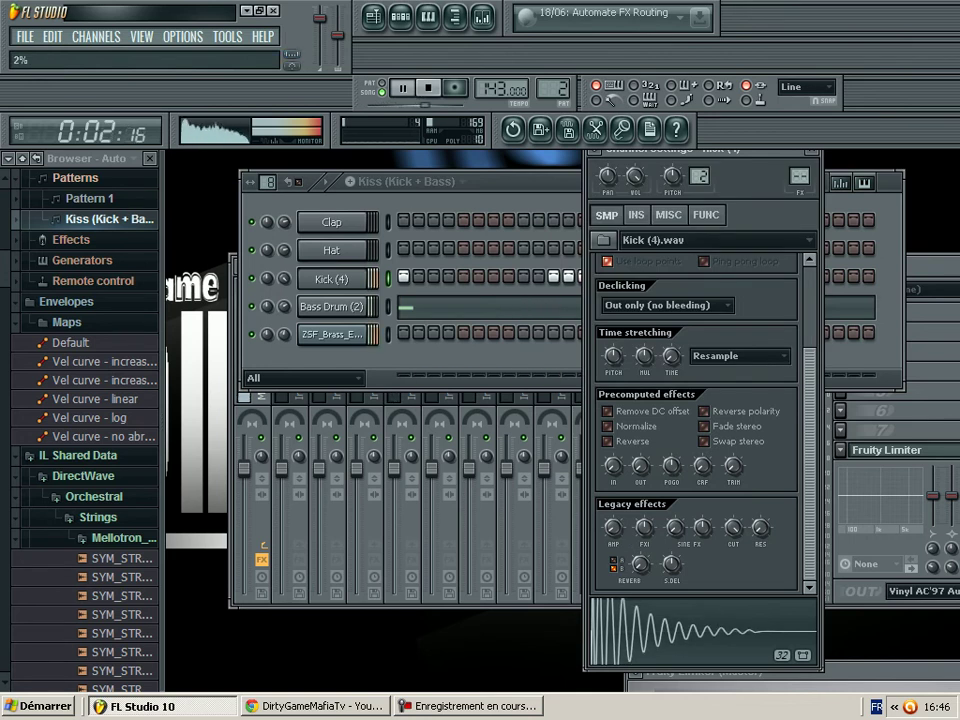
pyautogui.click(505, 184)
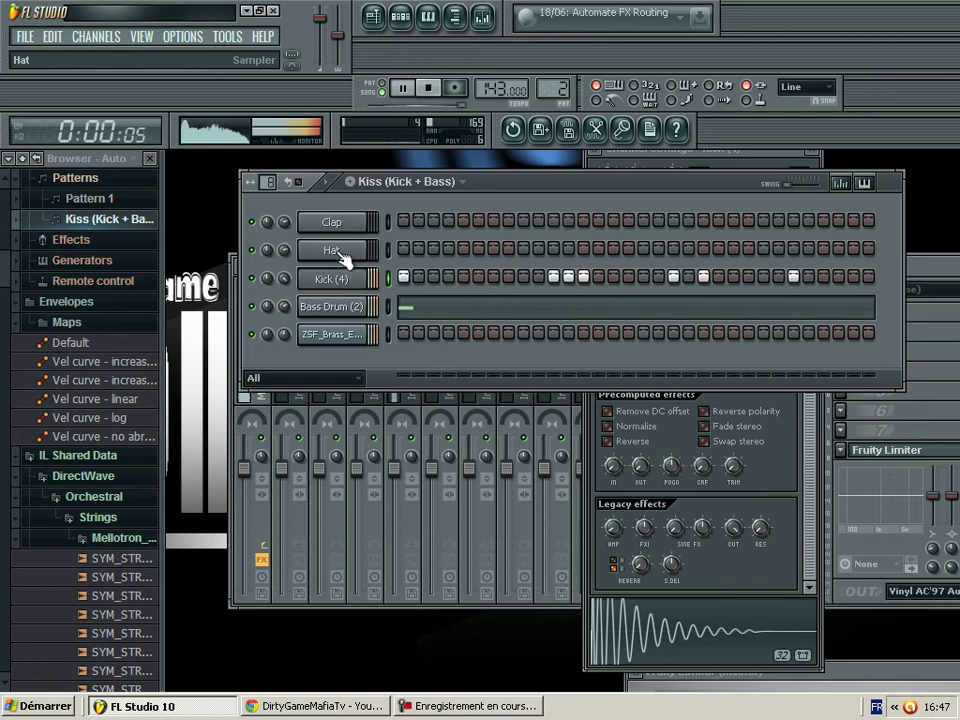
# Step: Add Bass Drum (2) notes in the Kiss (Kick + Bass) pattern: G4 on steps 13 and 19, C5 on steps 21 and 27
pyautogui.click(462, 316)
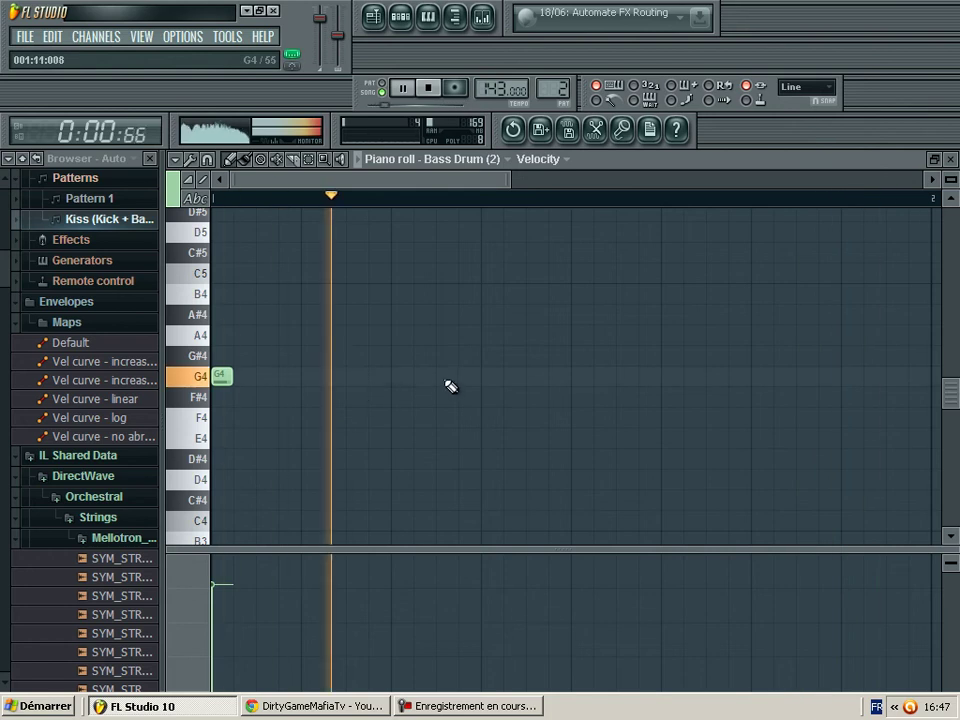
pyautogui.click(489, 375)
pyautogui.moveTo(380, 188); pyautogui.dragTo(441, 187)
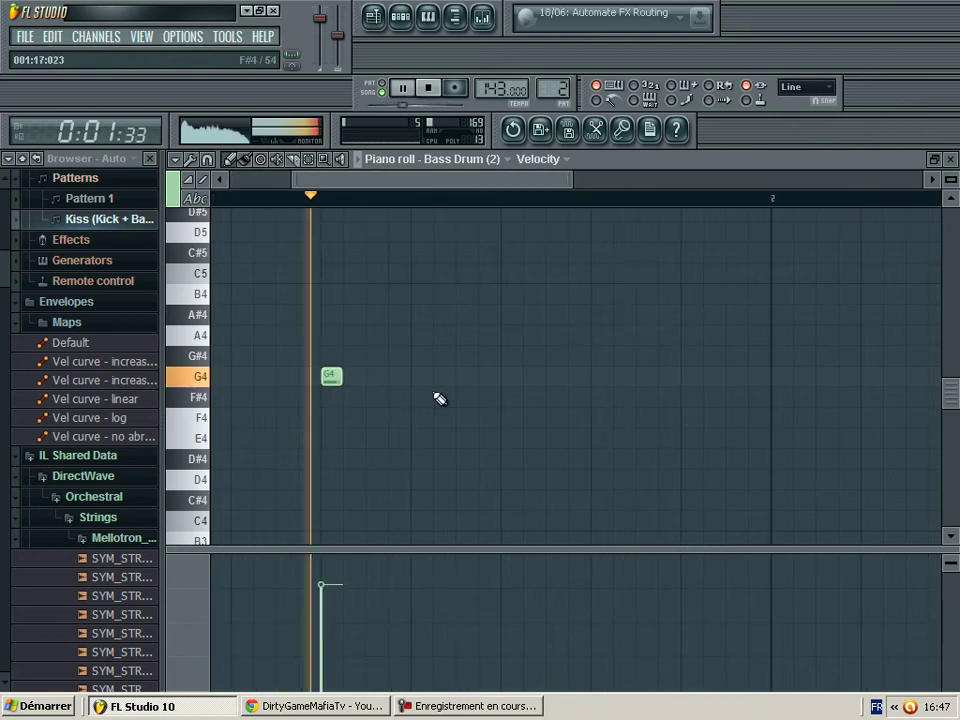
pyautogui.click(465, 376)
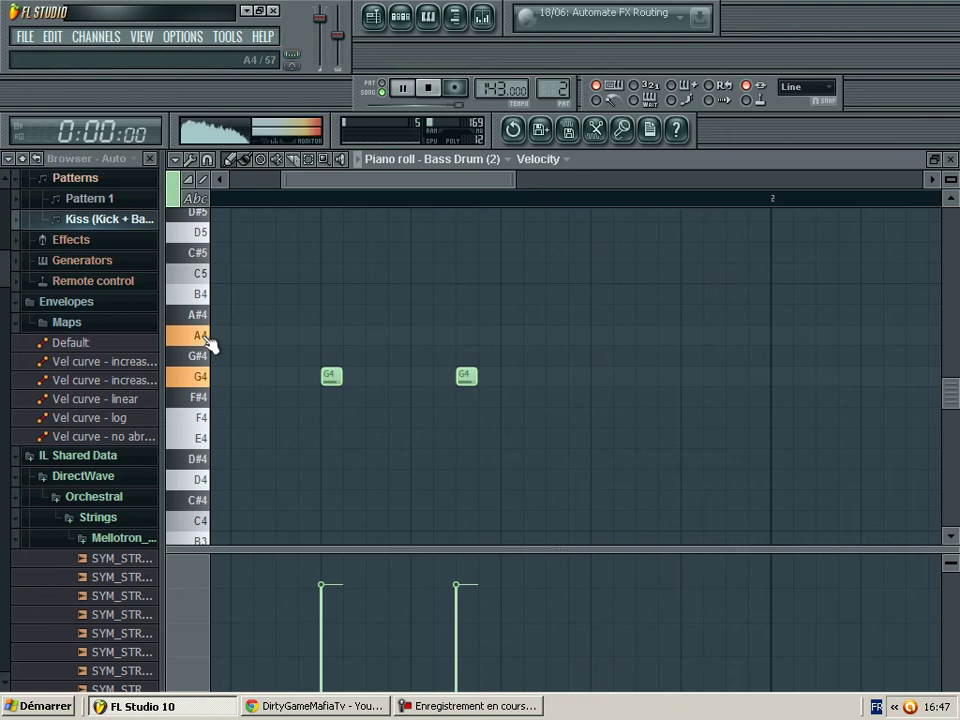
pyautogui.click(207, 274)
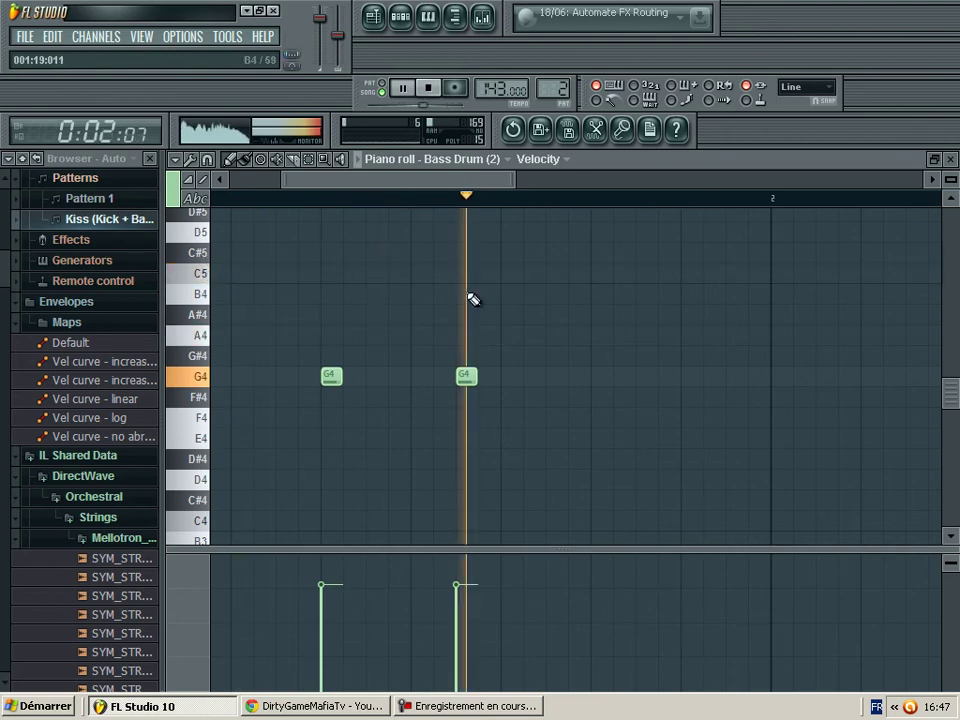
pyautogui.click(508, 273)
pyautogui.moveTo(416, 191); pyautogui.dragTo(438, 191)
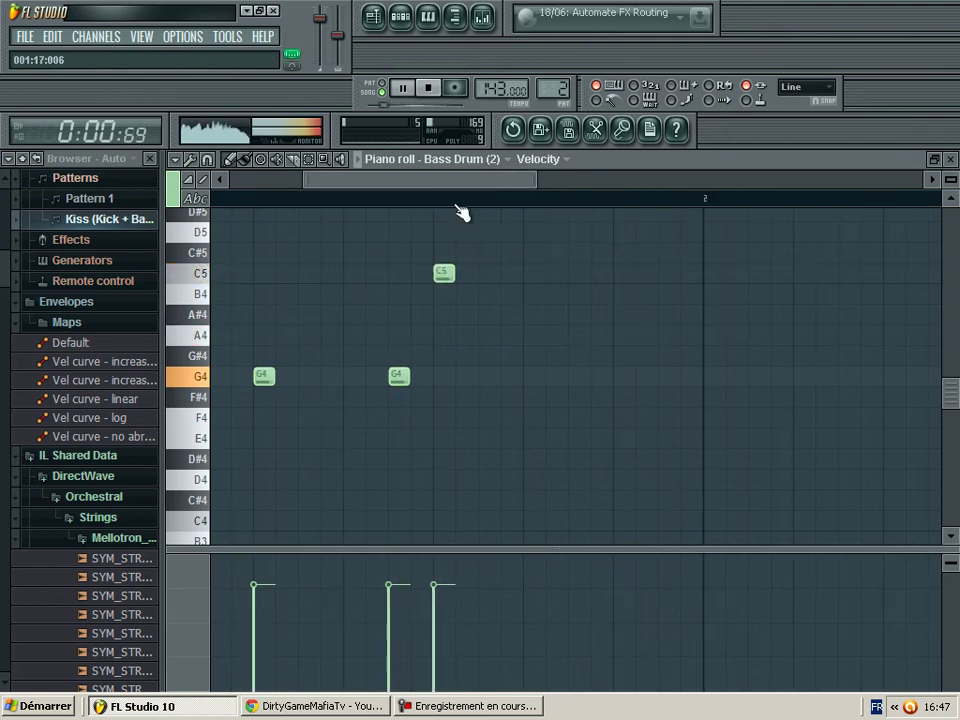
pyautogui.click(576, 274)
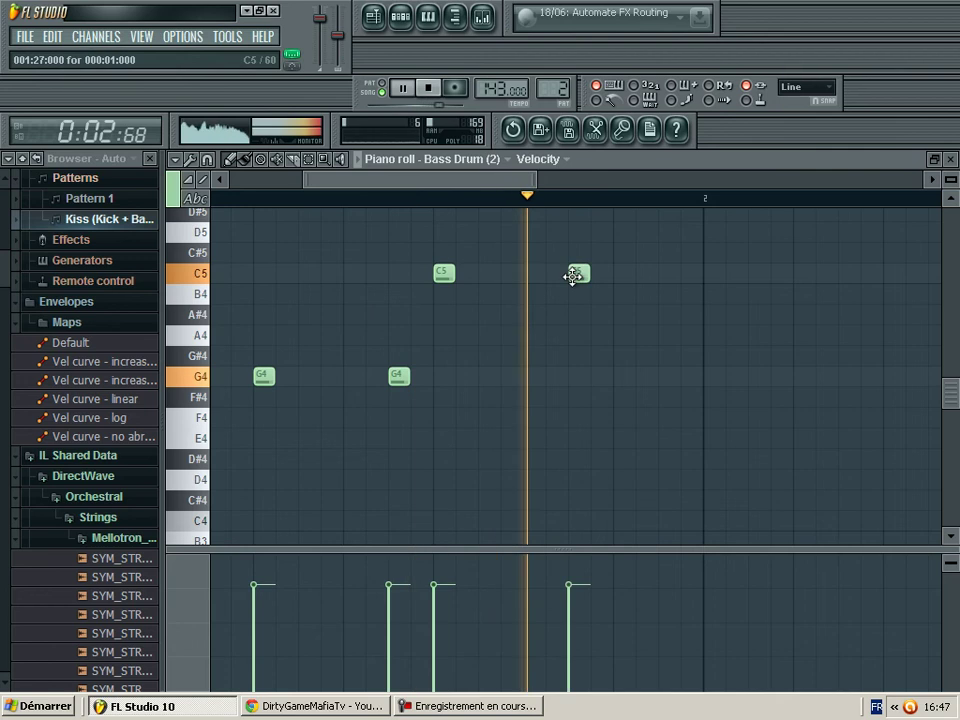
pyautogui.click(950, 159)
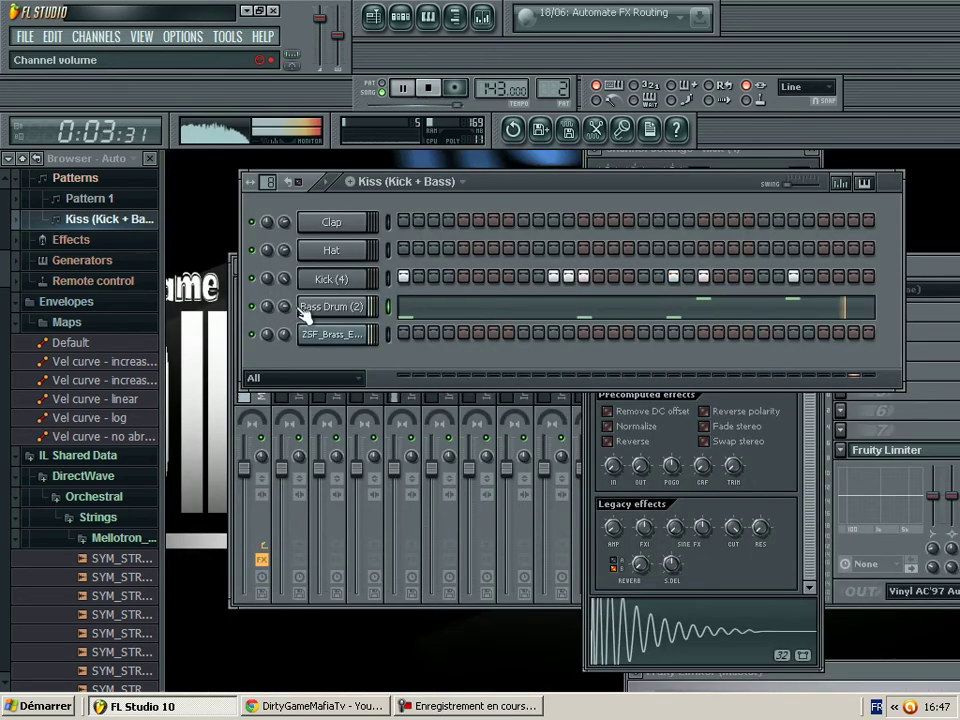
# Step: Review the Bass Drum (2) and Kick (4) channel settings and the pattern layout in the playlist
pyautogui.click(333, 307)
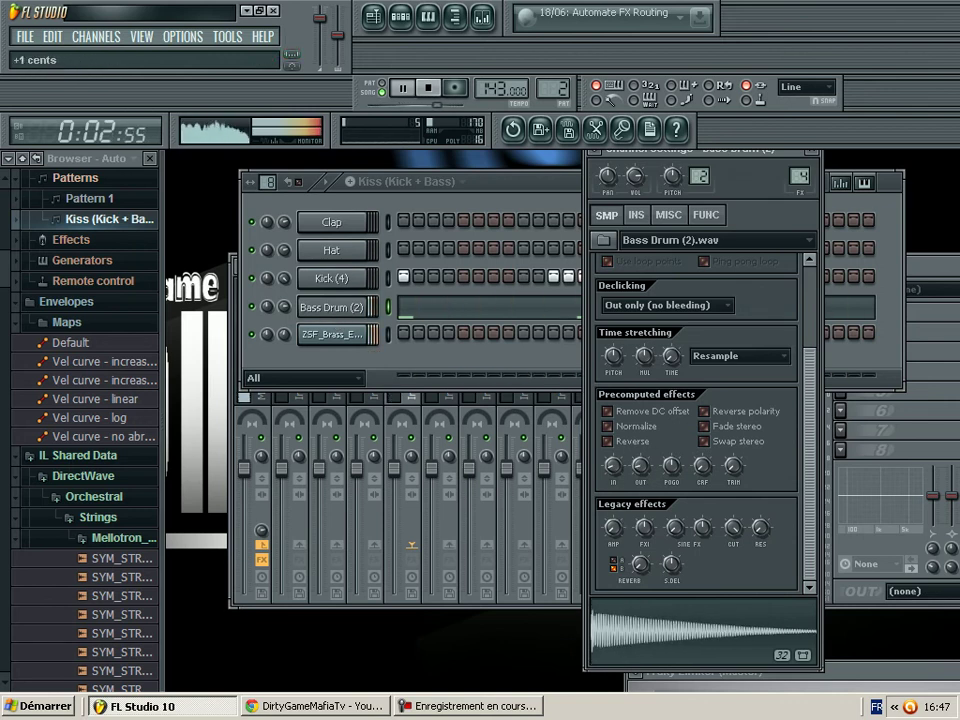
pyautogui.press('F5')
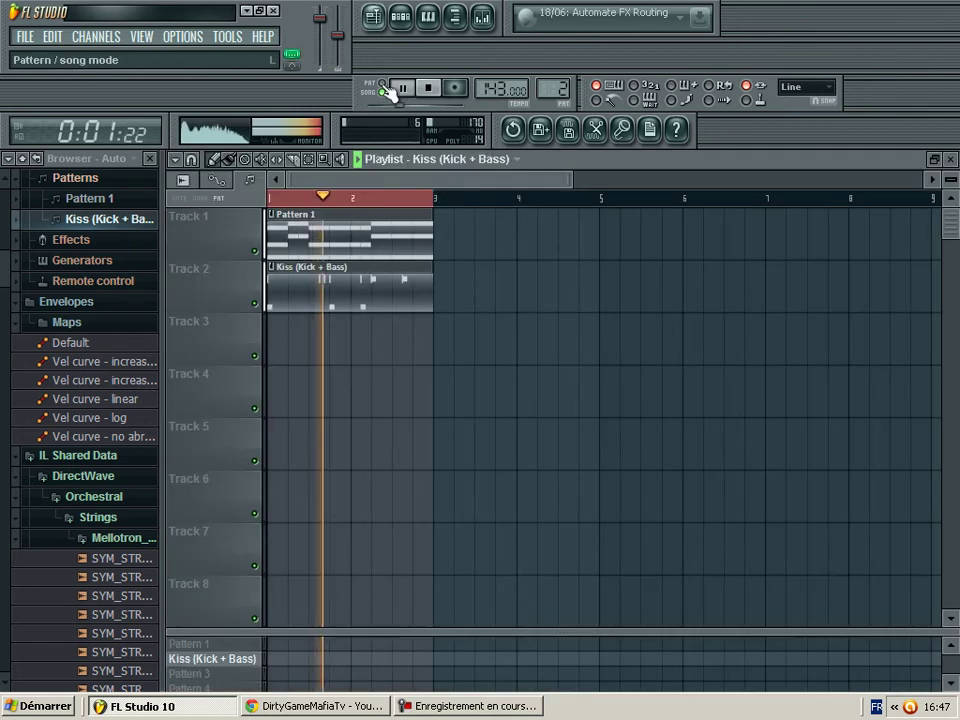
pyautogui.click(951, 160)
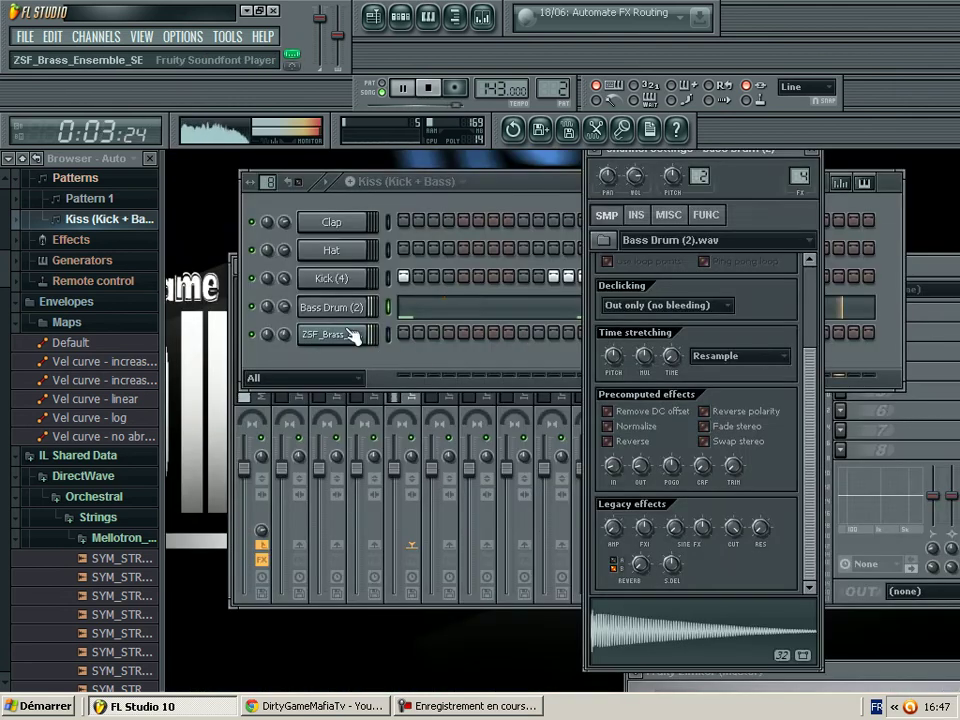
pyautogui.click(300, 310)
pyautogui.click(331, 278)
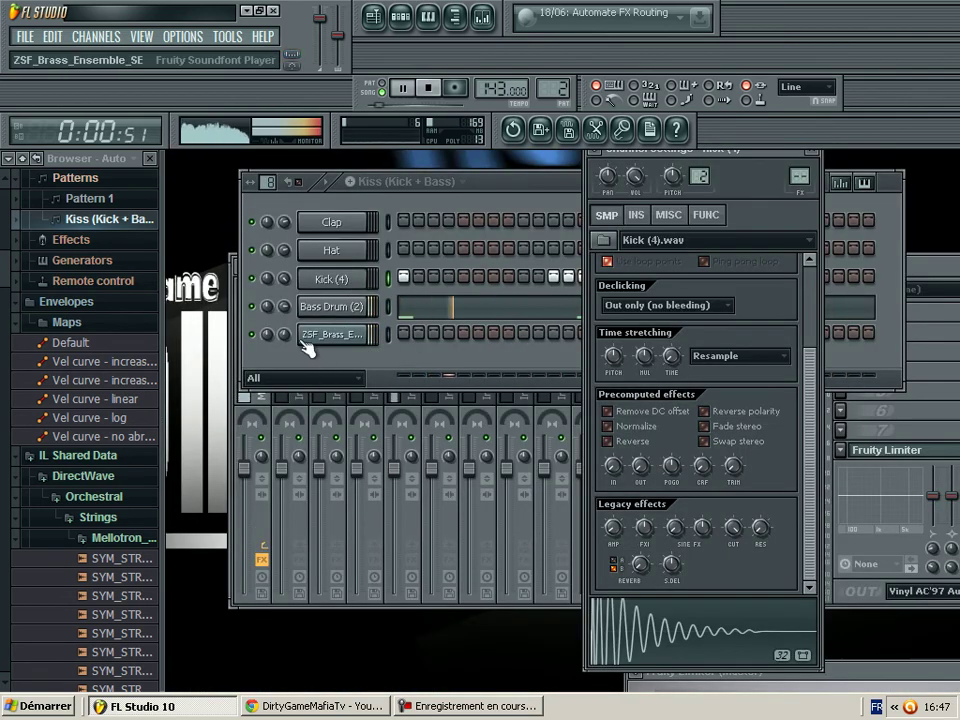
# Step: Turn down the ZSF_Brass channel's volume and check the song playback in the playlist
pyautogui.moveTo(285, 335); pyautogui.dragTo(267, 351)
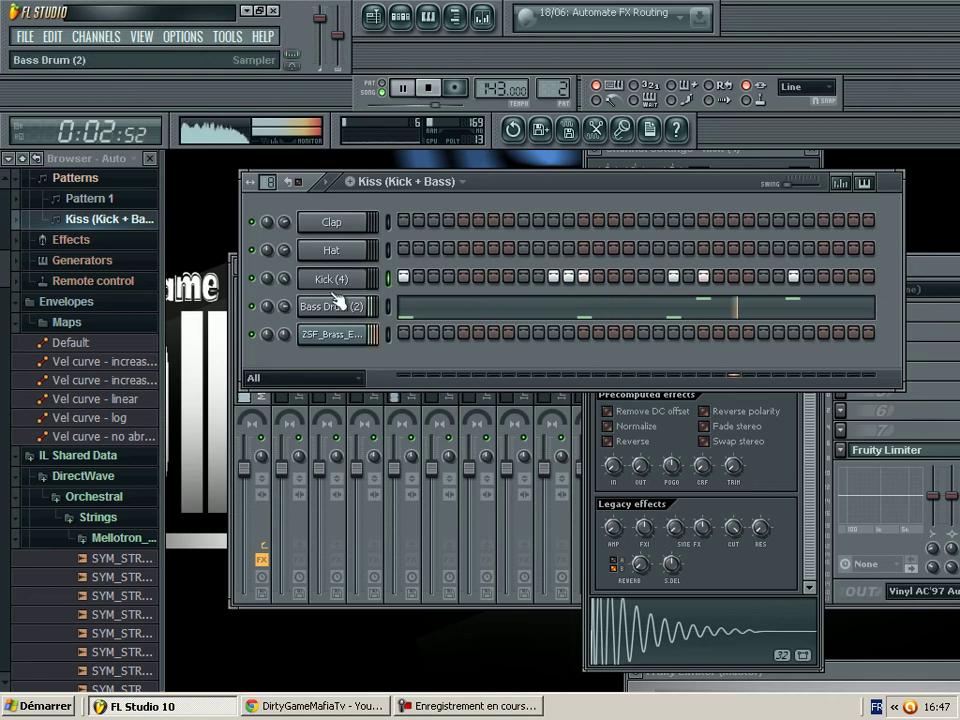
pyautogui.click(383, 93)
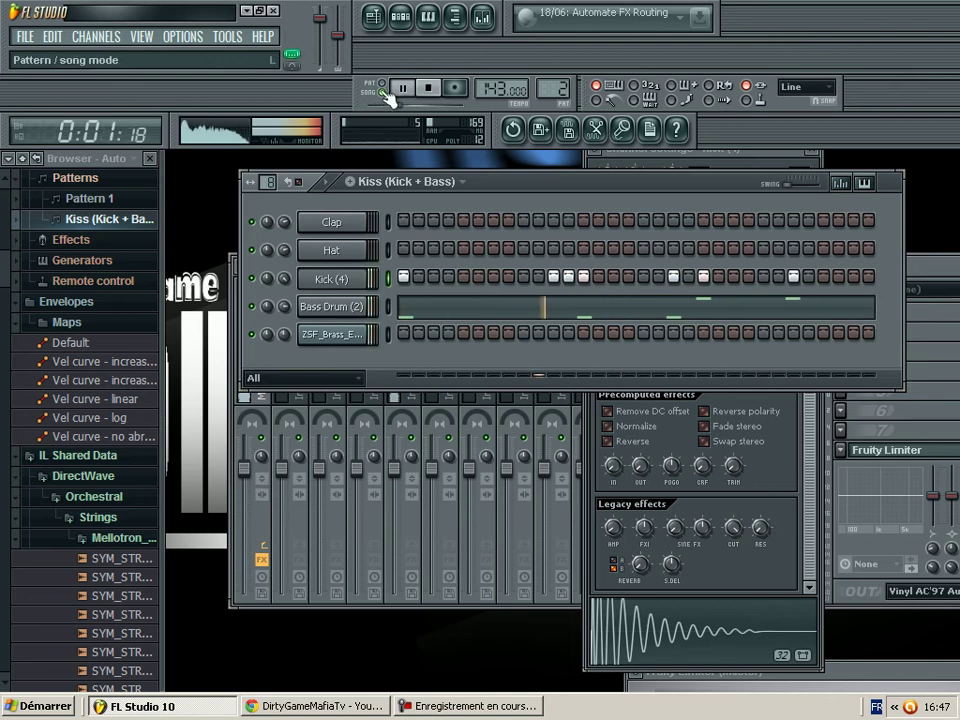
pyautogui.press('F5')
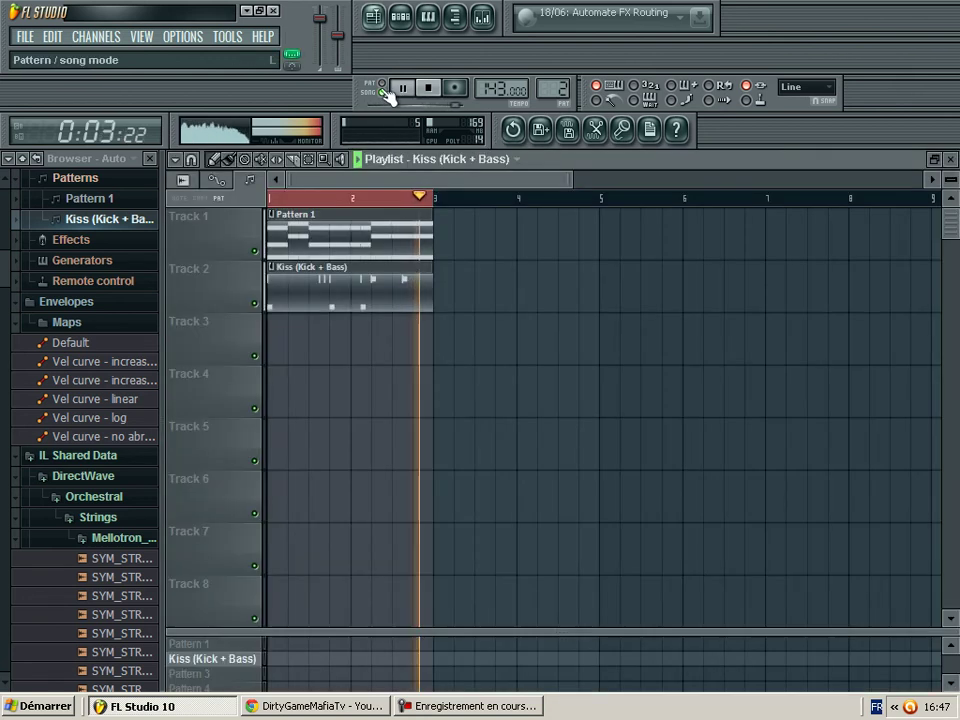
pyautogui.click(949, 159)
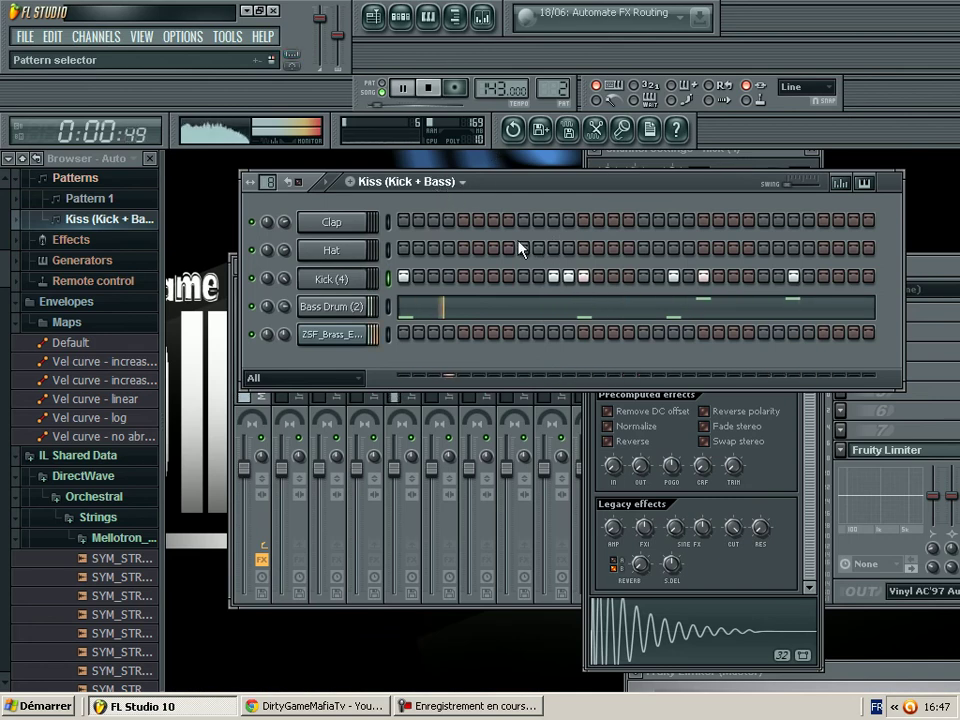
# Step: Create a new pattern named Clap
pyautogui.press('F4')
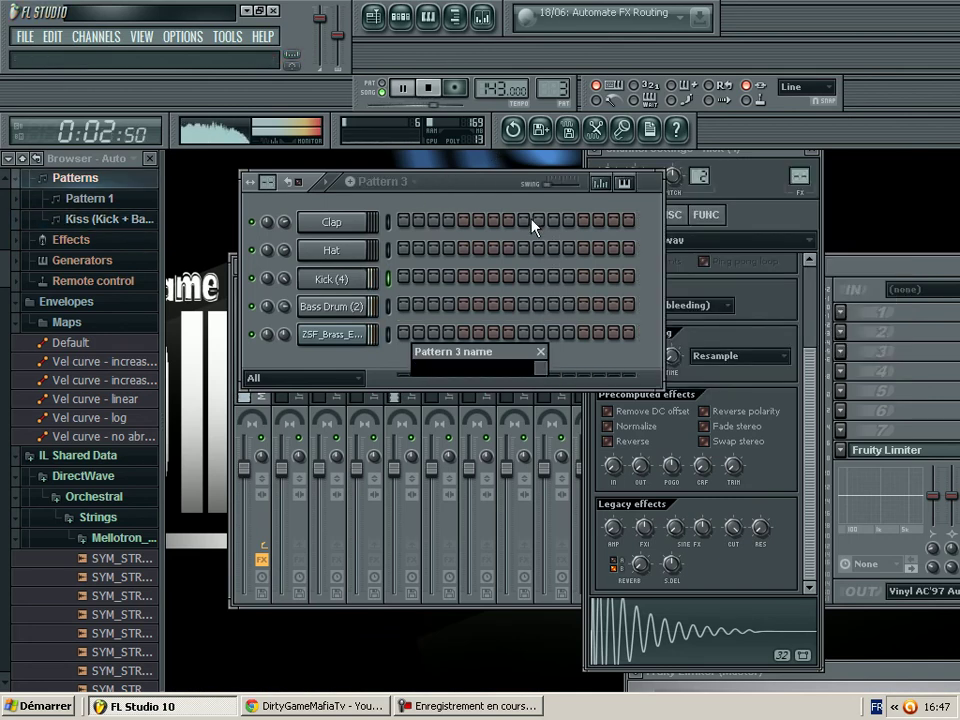
pyautogui.write('Clap')
pyautogui.press('Return')
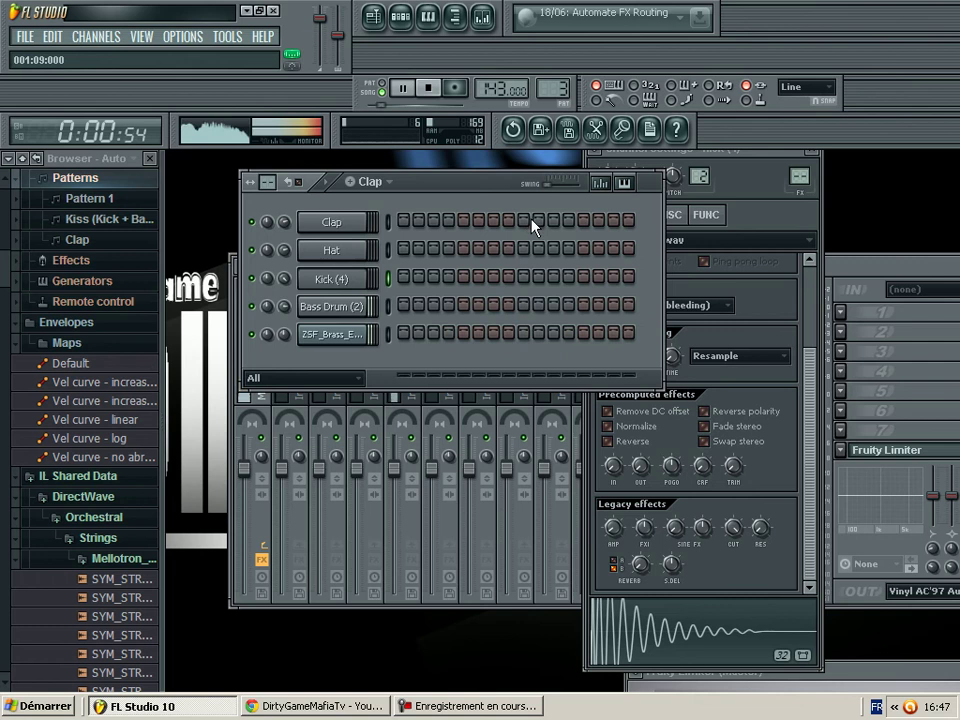
# Step: Replace the Hat channel's sample with Clap (4).wav
pyautogui.click(365, 250)
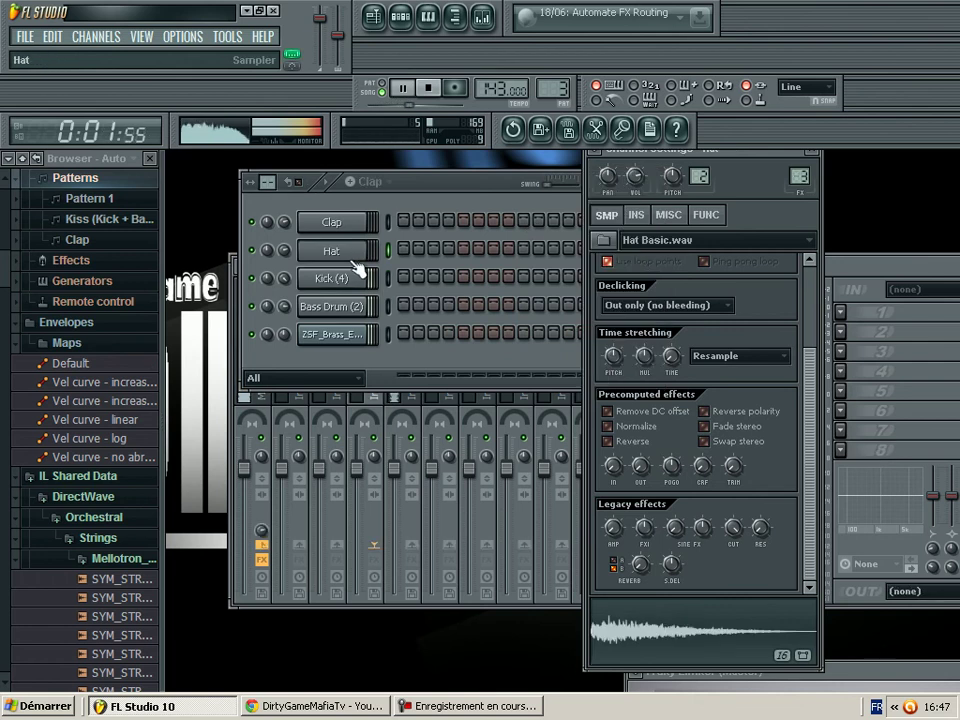
pyautogui.click(674, 317)
pyautogui.click(411, 230)
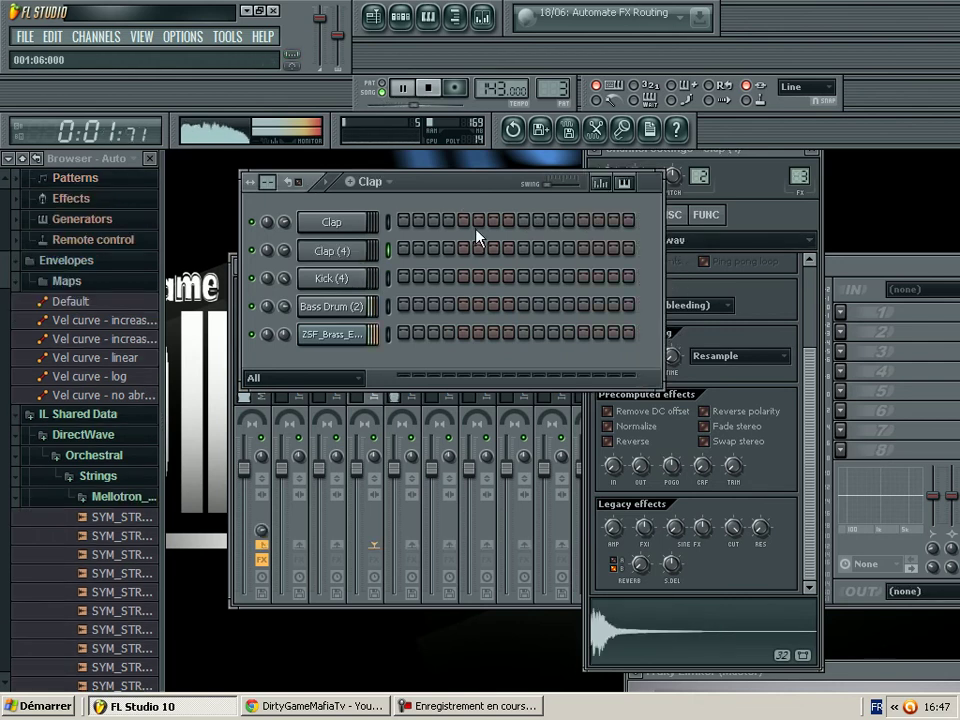
# Step: Add a Clap (4) hit on step 9 and place the Clap pattern on Track 3 at bars 1 and 2
pyautogui.press('F5')
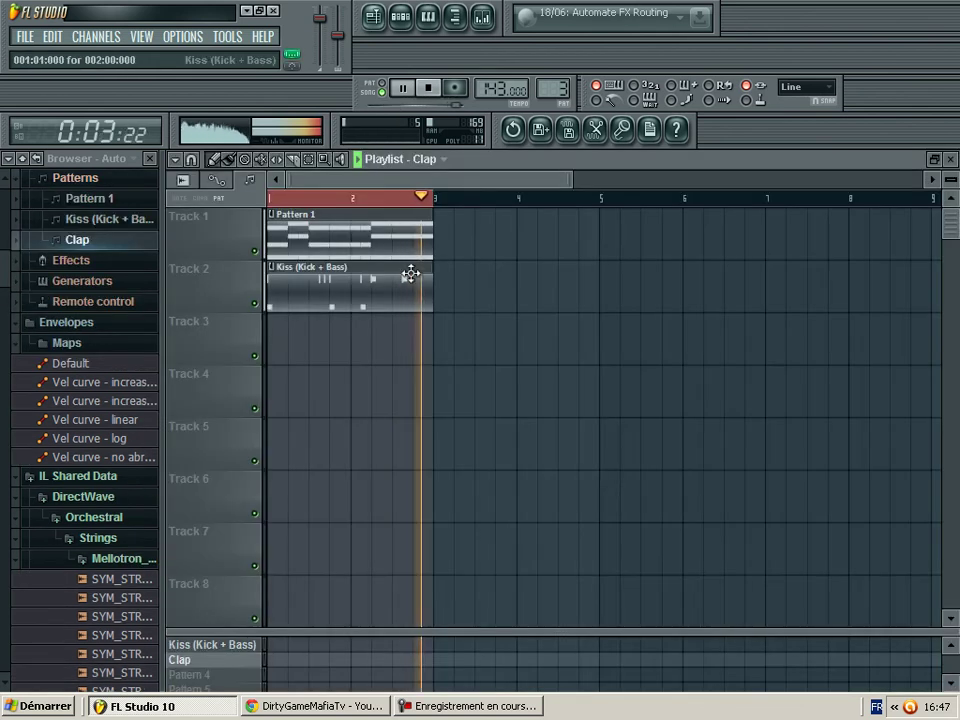
pyautogui.click(274, 343)
pyautogui.click(362, 338)
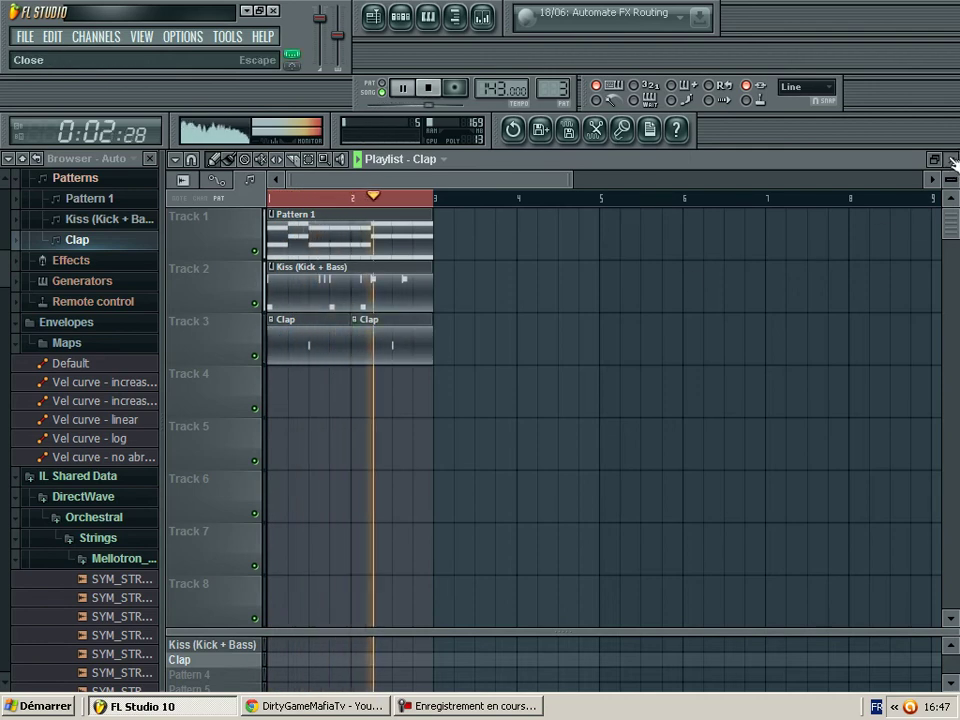
pyautogui.press('F5')
# Step: Raise the Clap (4) sample's legacy Amp effect and set its channel volume to 81%
pyautogui.moveTo(284, 250); pyautogui.dragTo(284, 275)
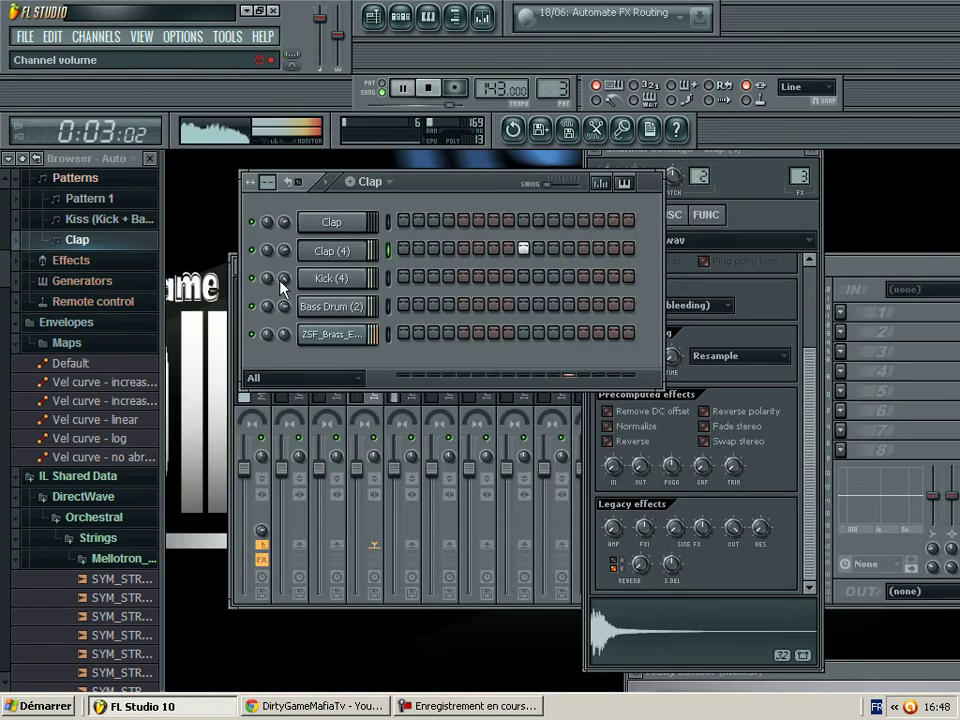
pyautogui.click(350, 251)
pyautogui.click(350, 251)
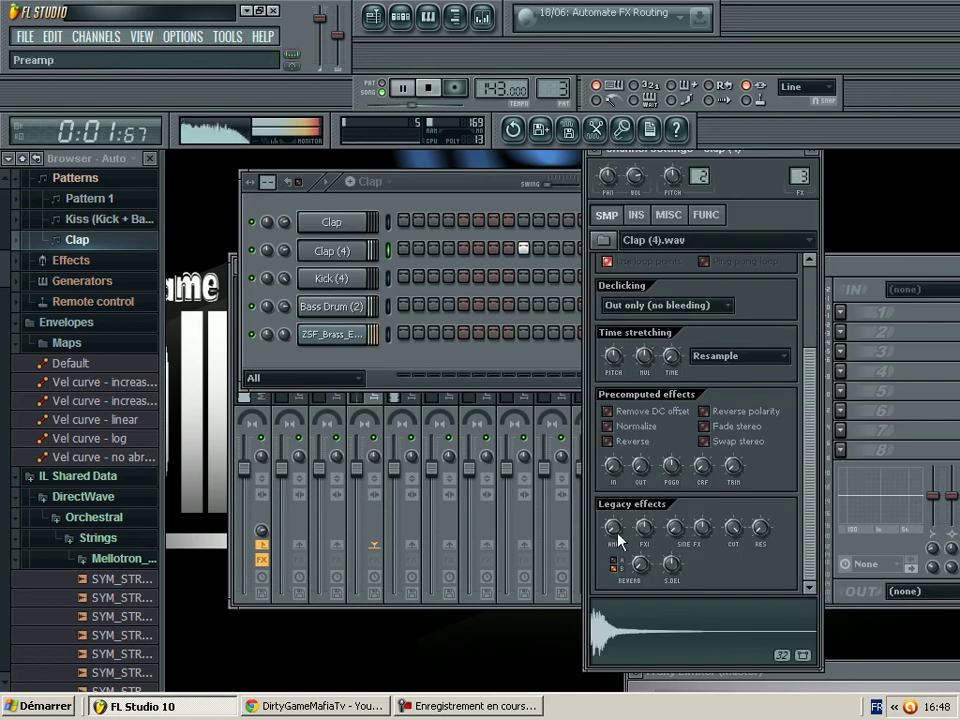
pyautogui.moveTo(615, 531); pyautogui.dragTo(615, 517)
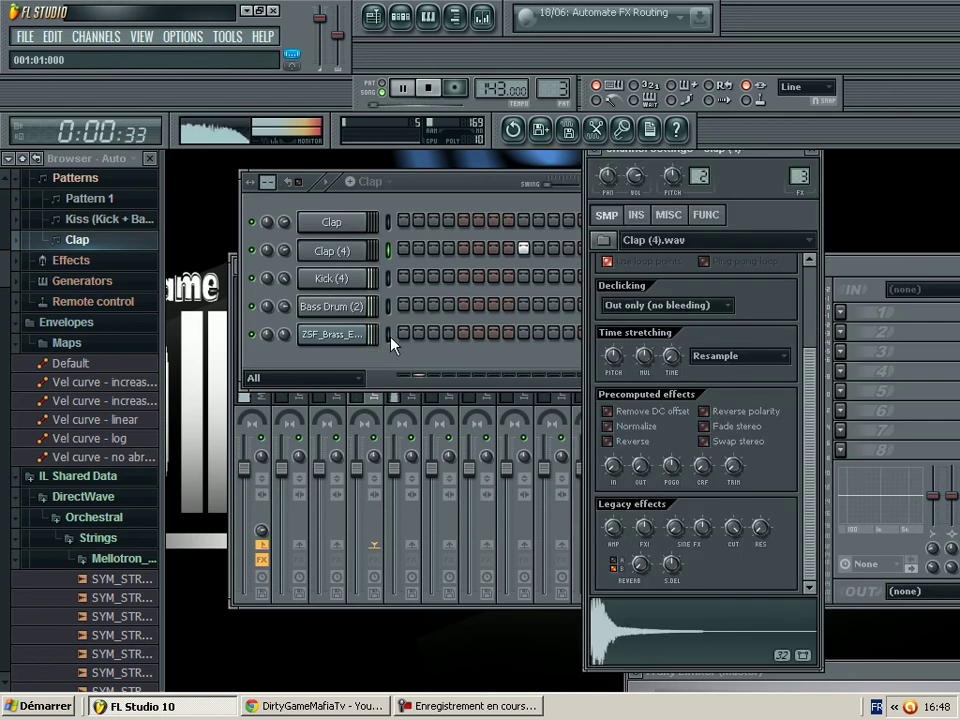
pyautogui.moveTo(287, 251); pyautogui.dragTo(287, 245)
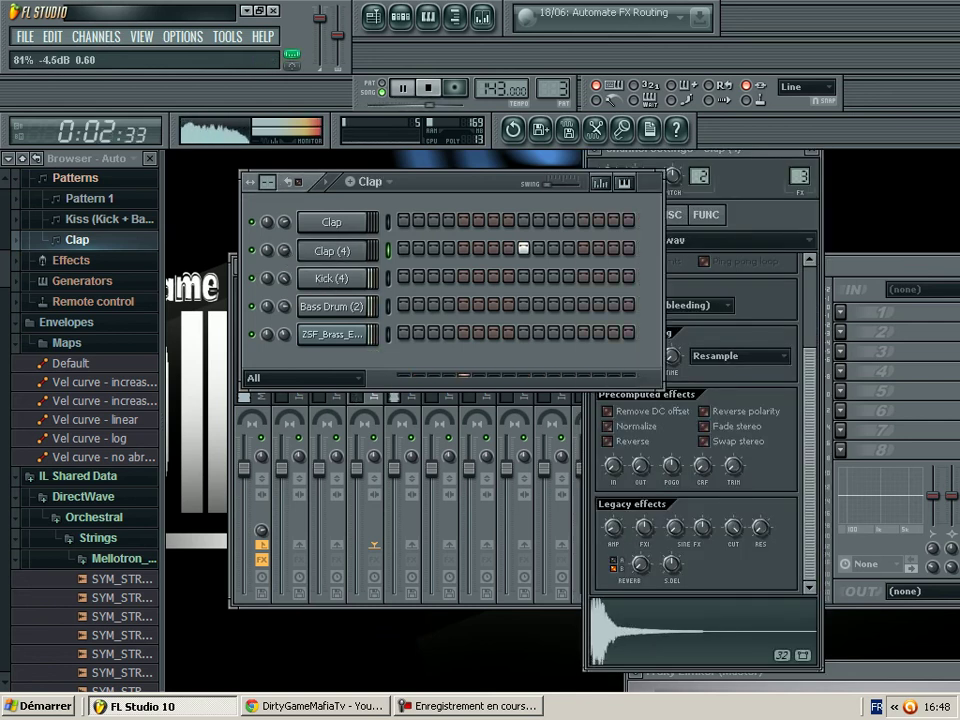
# Step: Replace the original Clap channel's sample with Clap (17).wav and add its hit on step 9
pyautogui.click(332, 222)
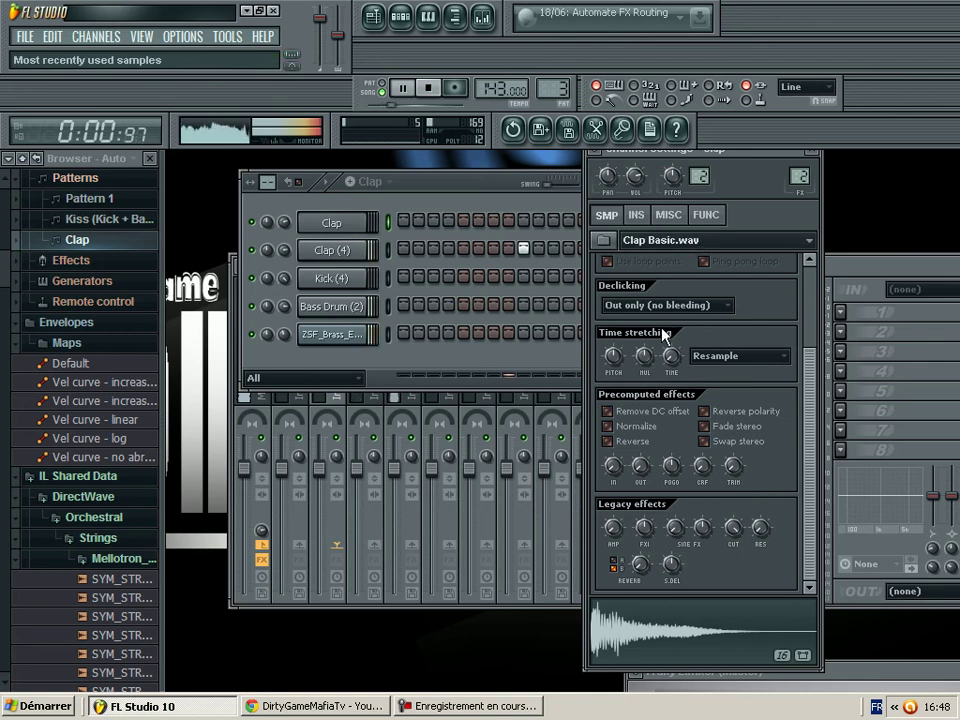
pyautogui.click(400, 178)
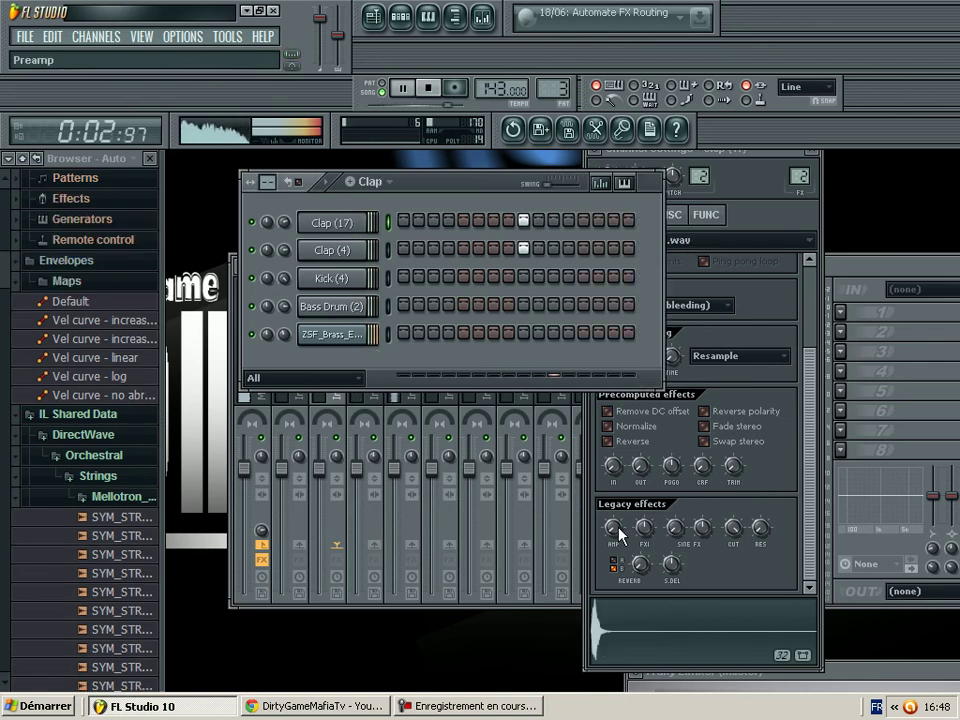
# Step: Adjust the Clap (17) sample's legacy Amp effect and turn down its channel volume
pyautogui.moveTo(617, 533); pyautogui.dragTo(617, 536)
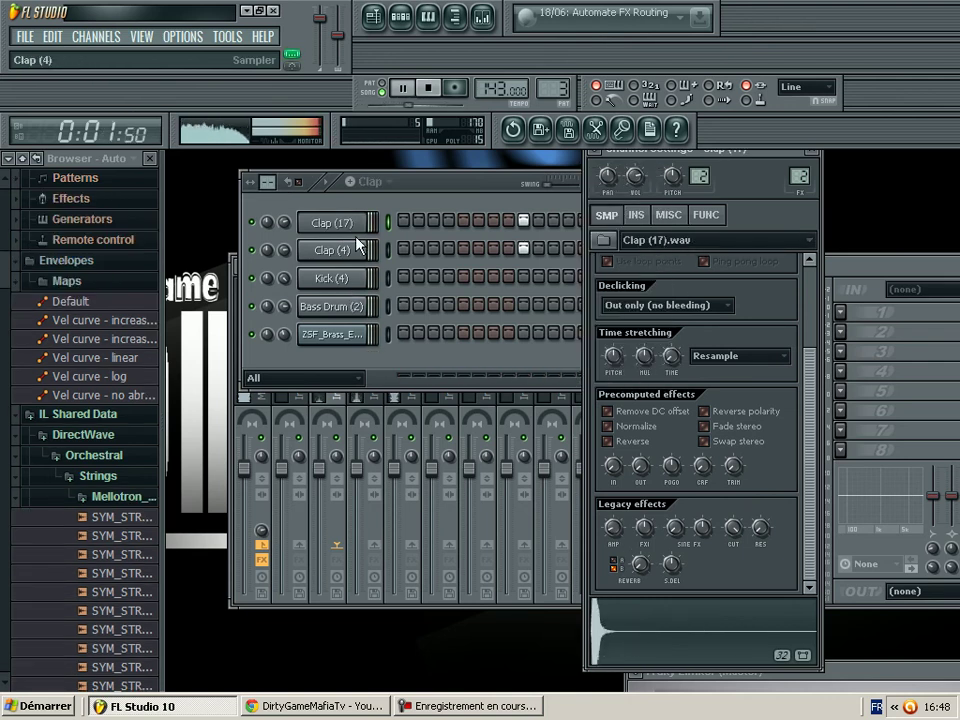
pyautogui.moveTo(284, 222); pyautogui.dragTo(284, 213)
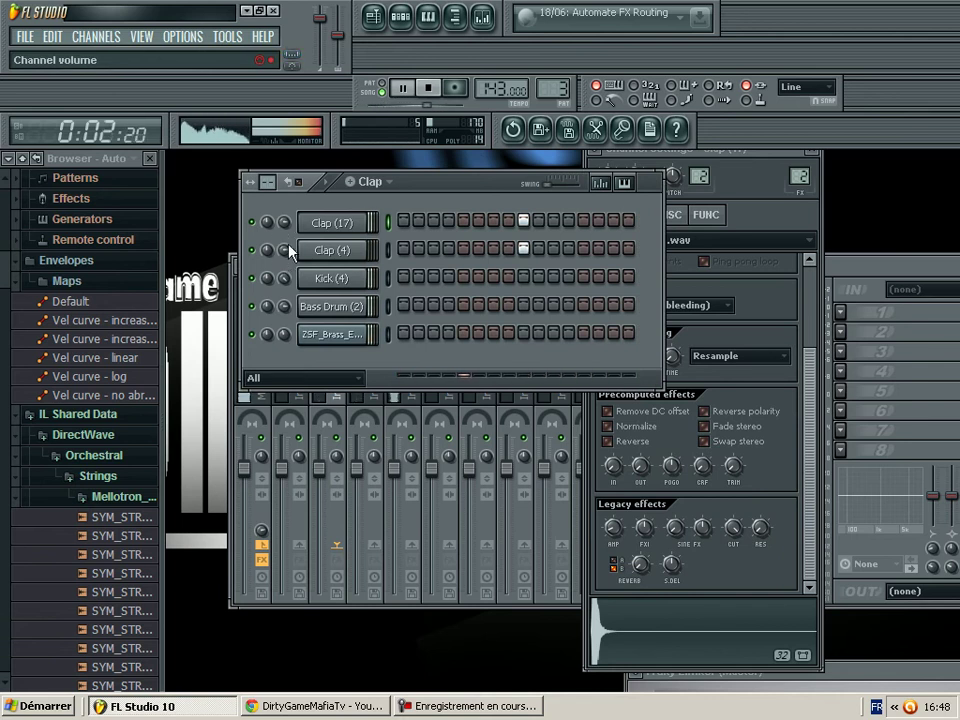
pyautogui.moveTo(285, 223); pyautogui.dragTo(287, 248)
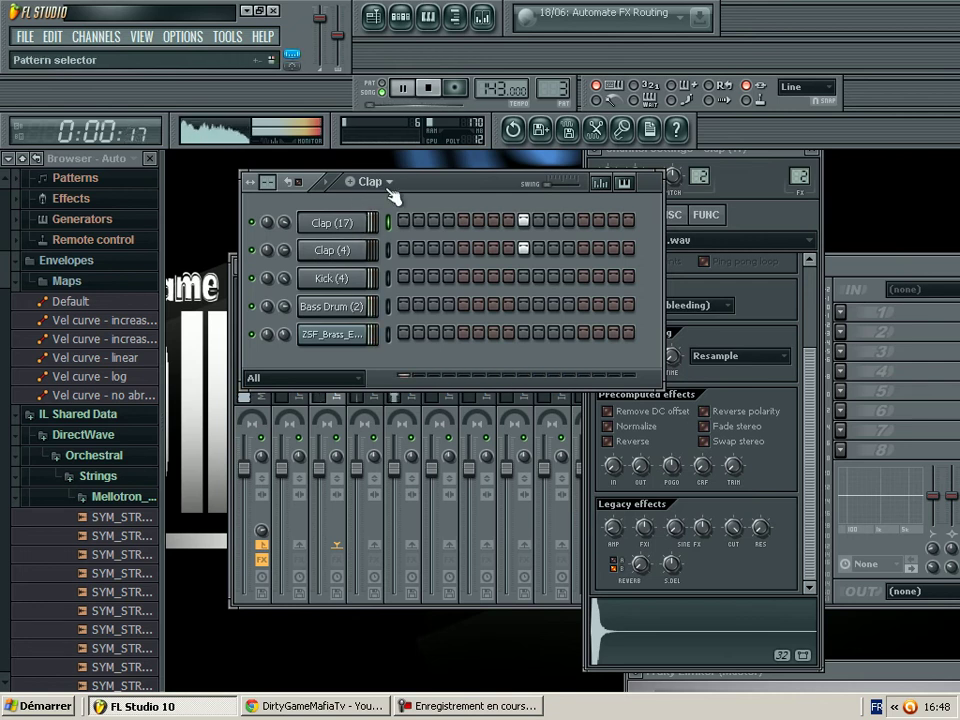
# Step: Create a new pattern named Chants
pyautogui.press('F4')
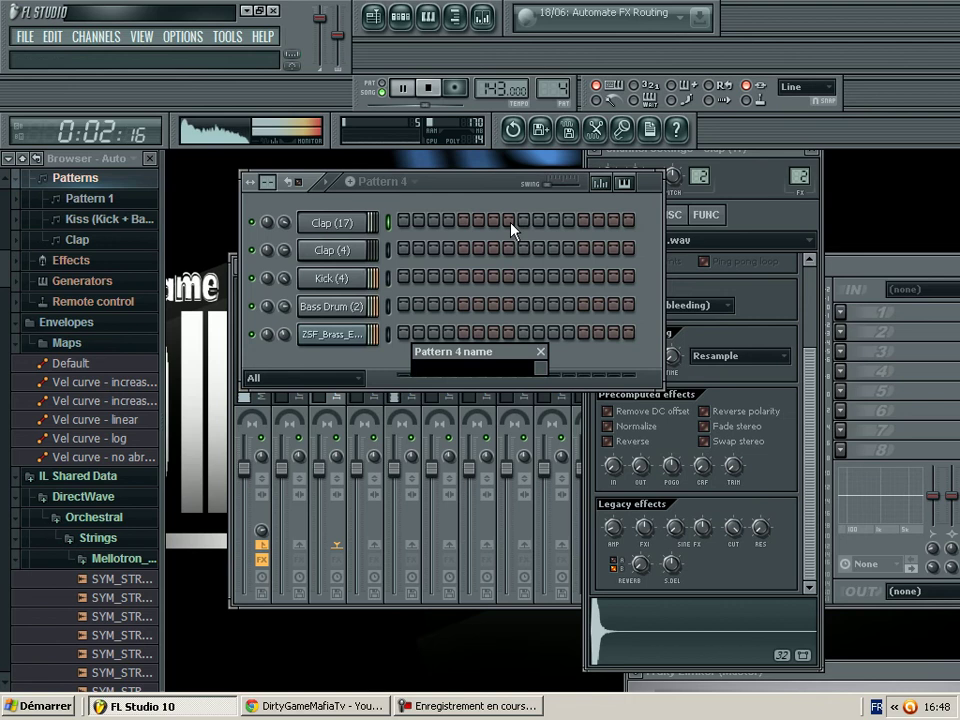
pyautogui.write('Chatns')
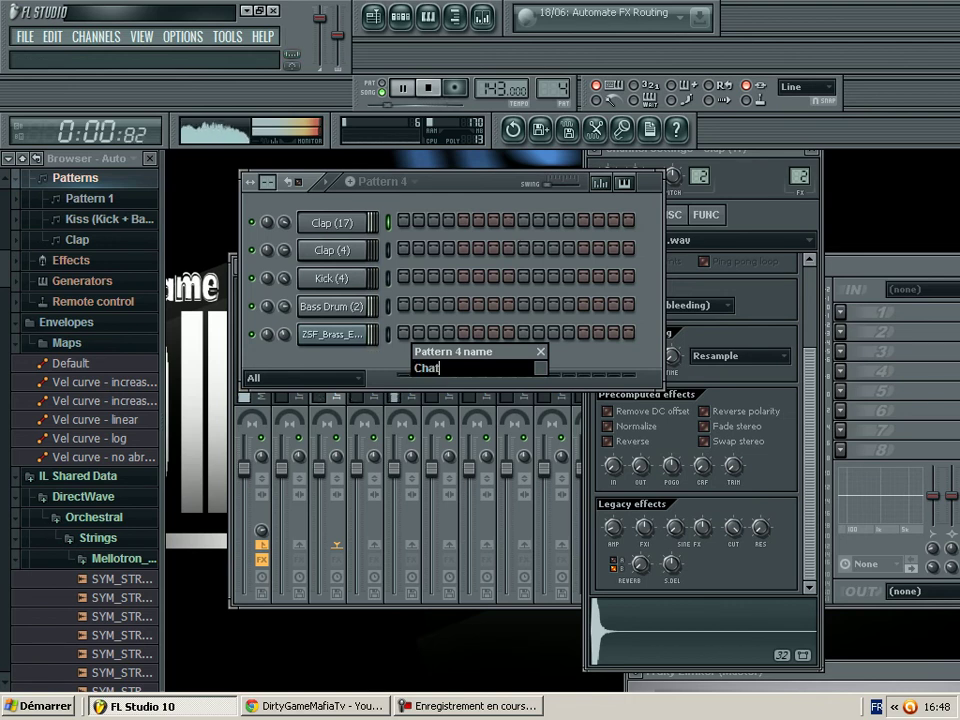
pyautogui.press('BackSpace')
pyautogui.press('BackSpace')
pyautogui.write('nts')
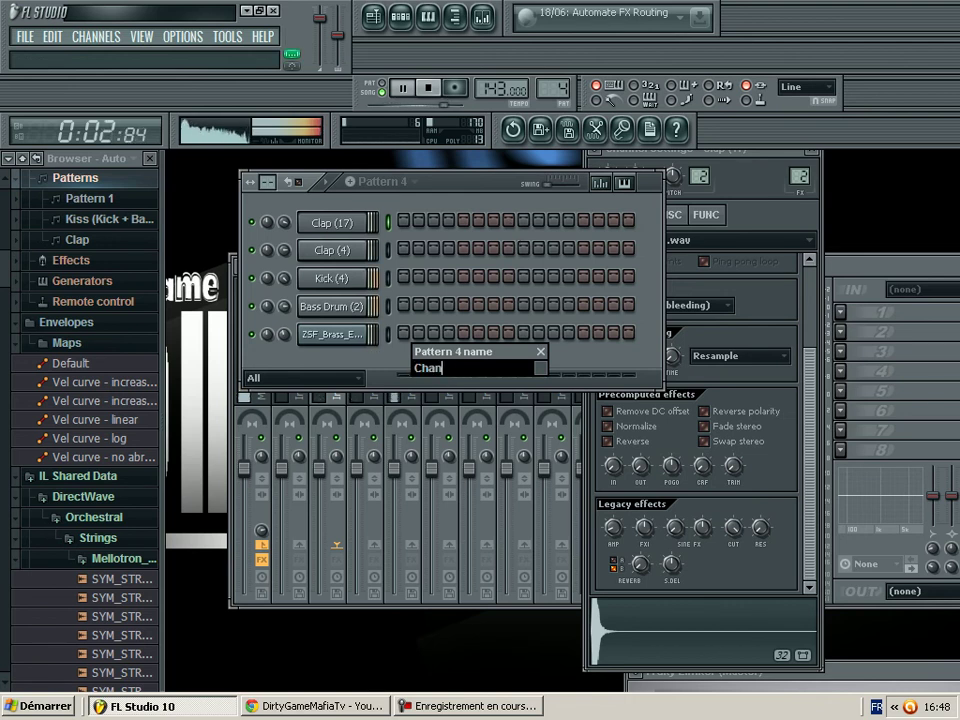
pyautogui.press('Return')
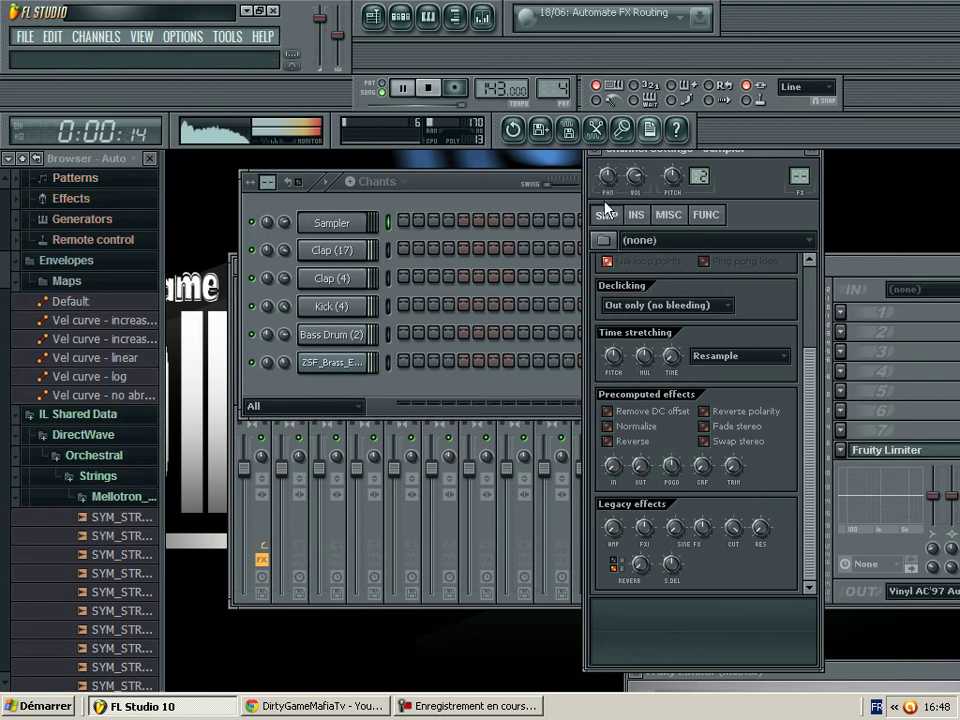
# Step: Load Snares (2).wav from the Snares folder of the Quality Sounds Shawty Redd Drumkit into the empty Sampler channel
pyautogui.click(603, 240)
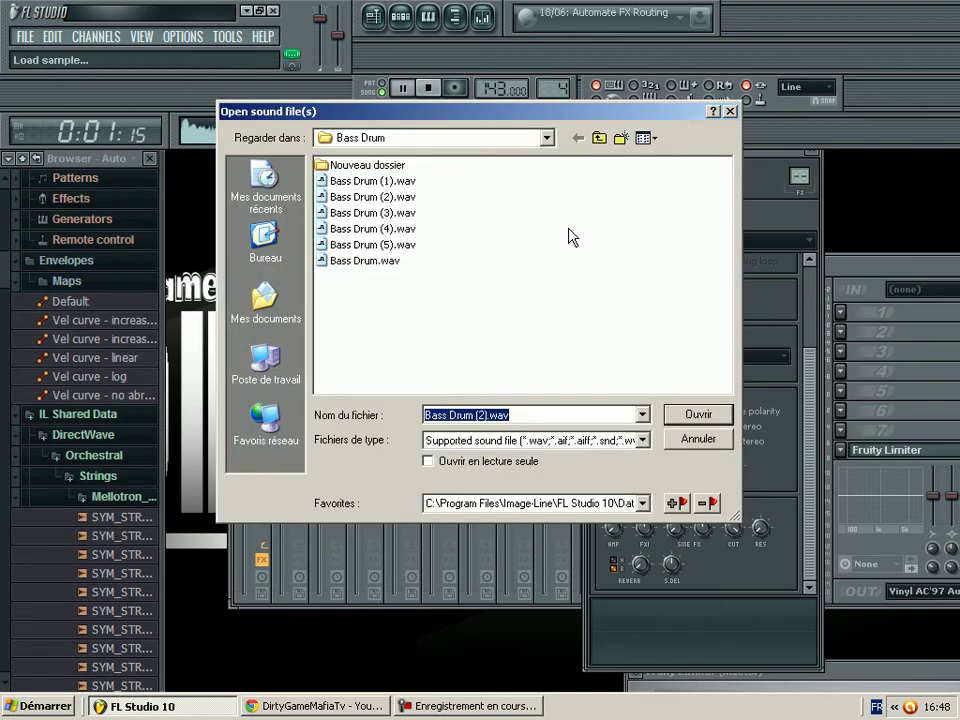
pyautogui.click(600, 139)
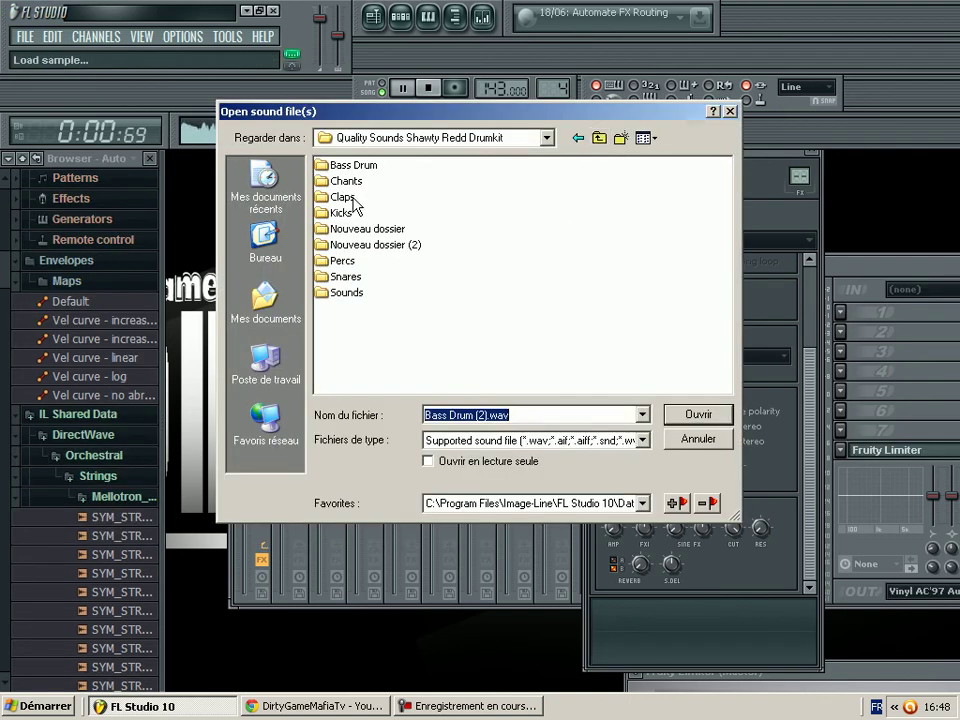
pyautogui.doubleClick(350, 274)
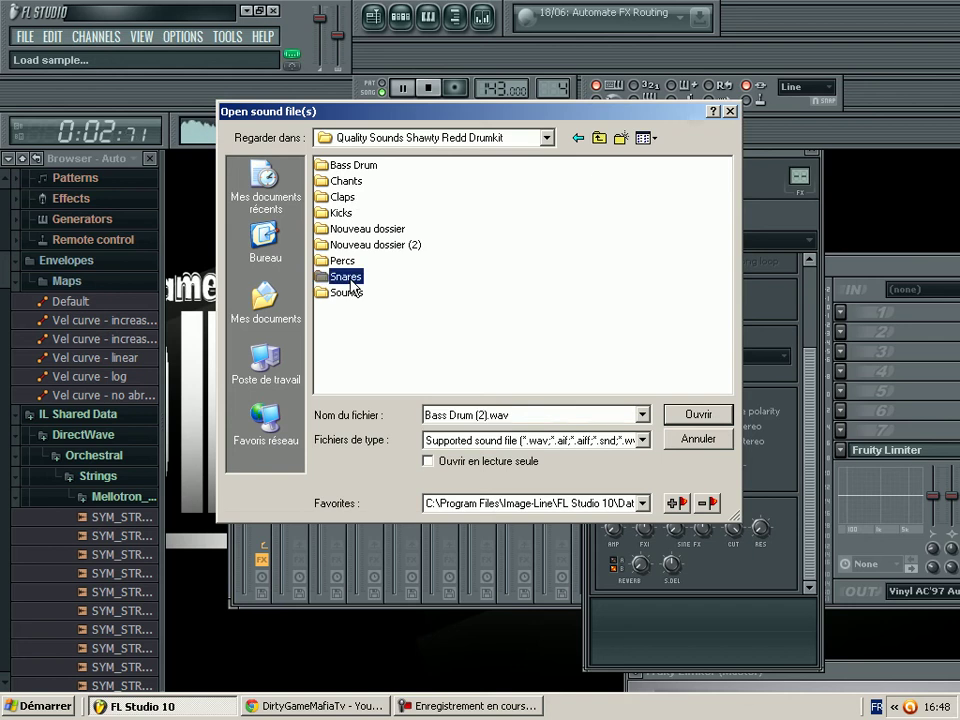
pyautogui.click(377, 182)
pyautogui.click(717, 444)
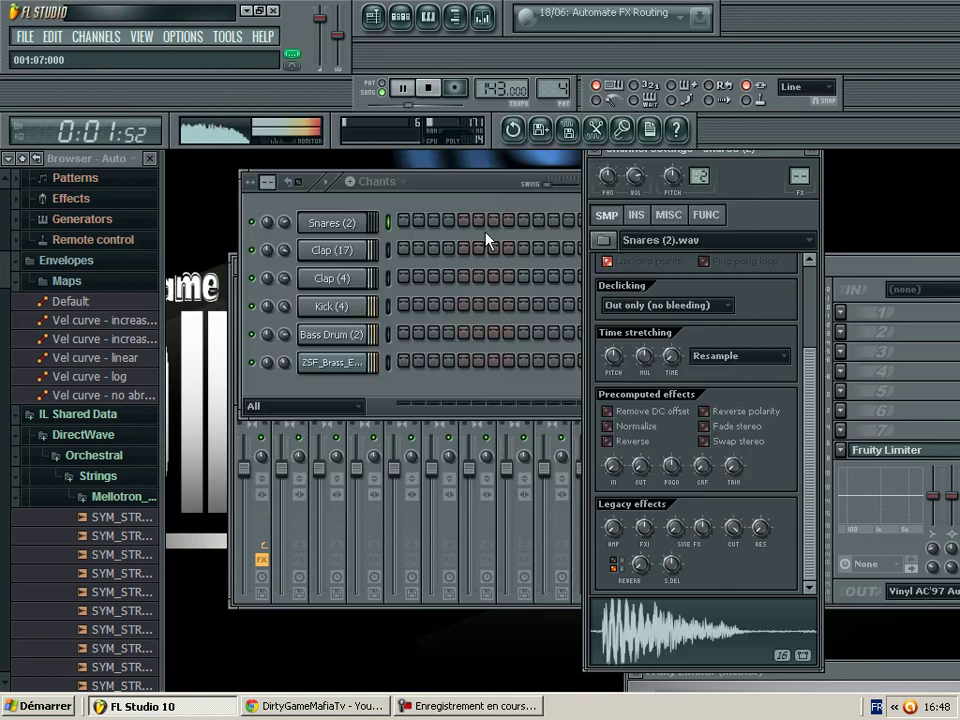
pyautogui.click(330, 182)
pyautogui.click(414, 250)
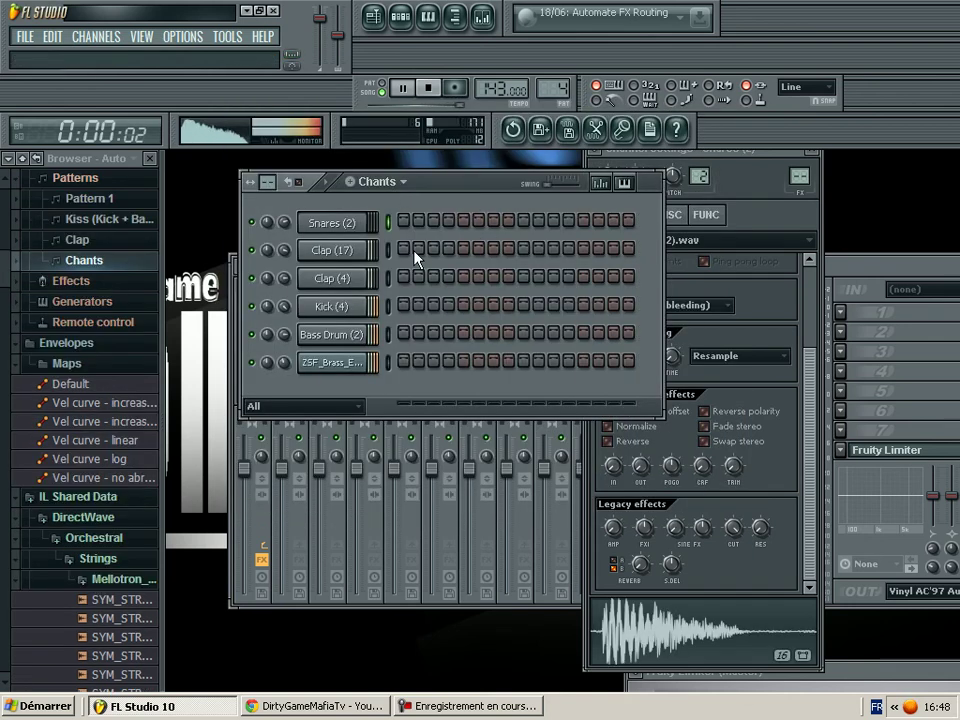
# Step: Switch to the Clap pattern and add a Snares (2) hit on step 9
pyautogui.click(400, 186)
pyautogui.click(400, 231)
pyautogui.click(523, 220)
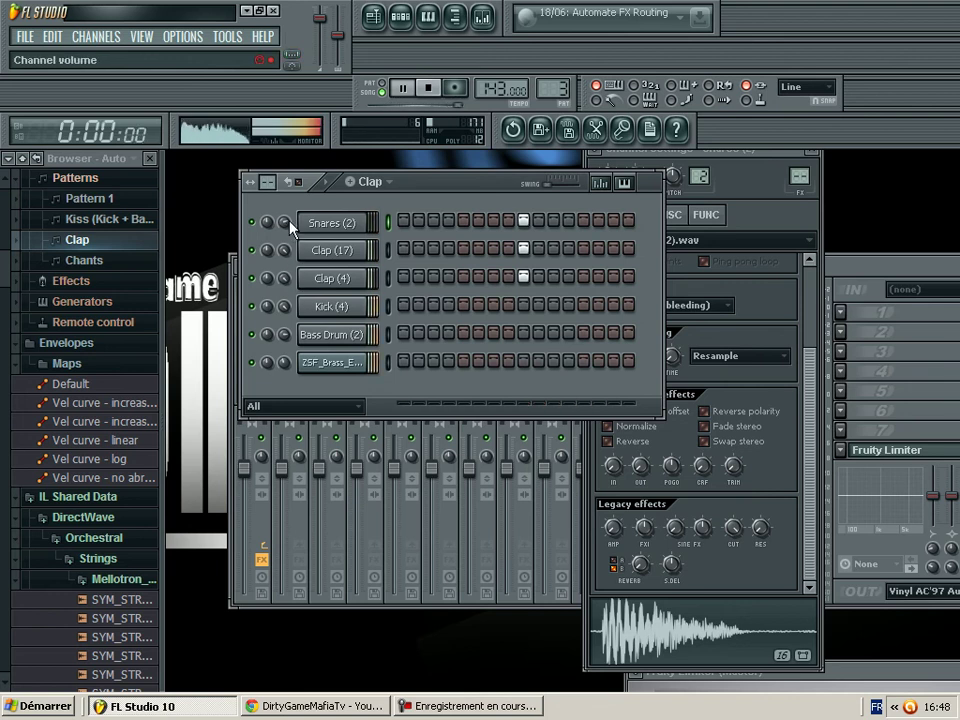
# Step: Return to the Chants pattern and insert a new Sampler channel below Clap (17)
pyautogui.click(370, 187)
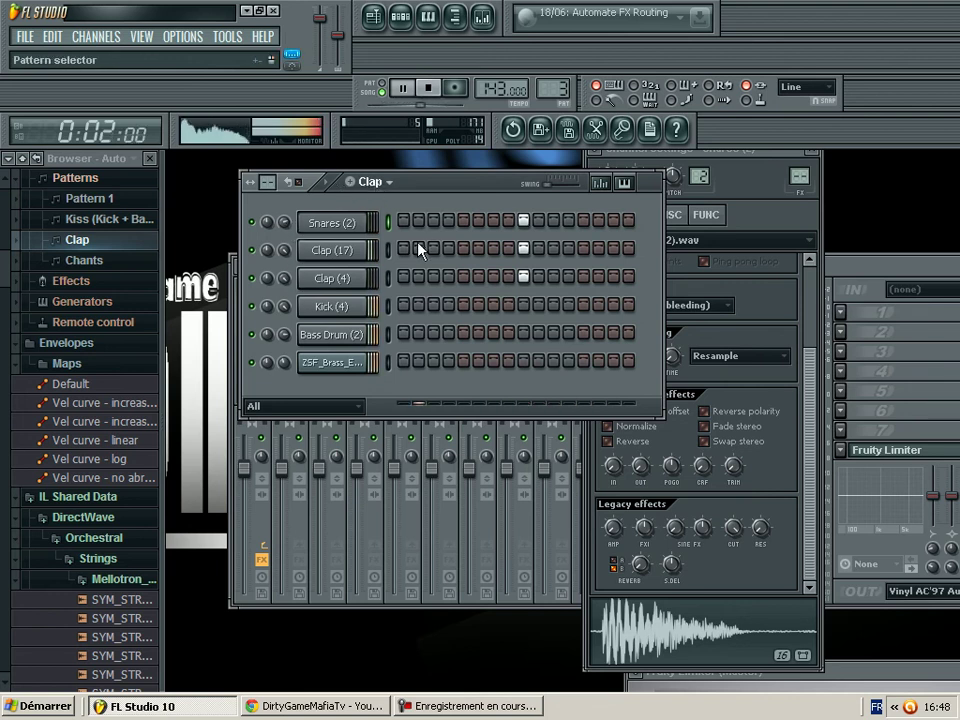
pyautogui.click(417, 242)
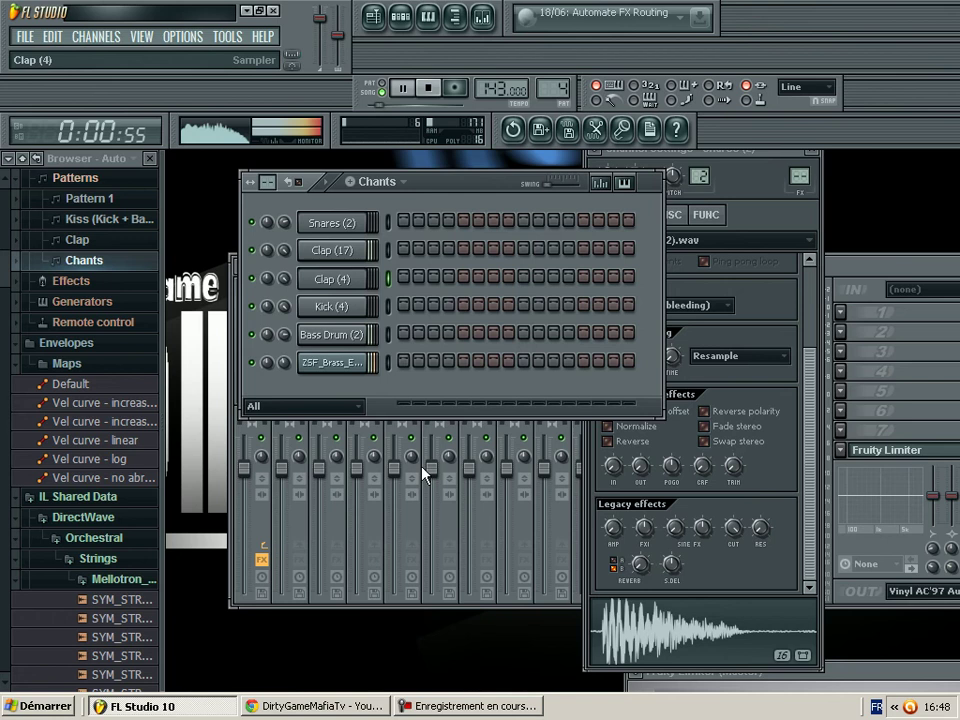
pyautogui.click(83, 143)
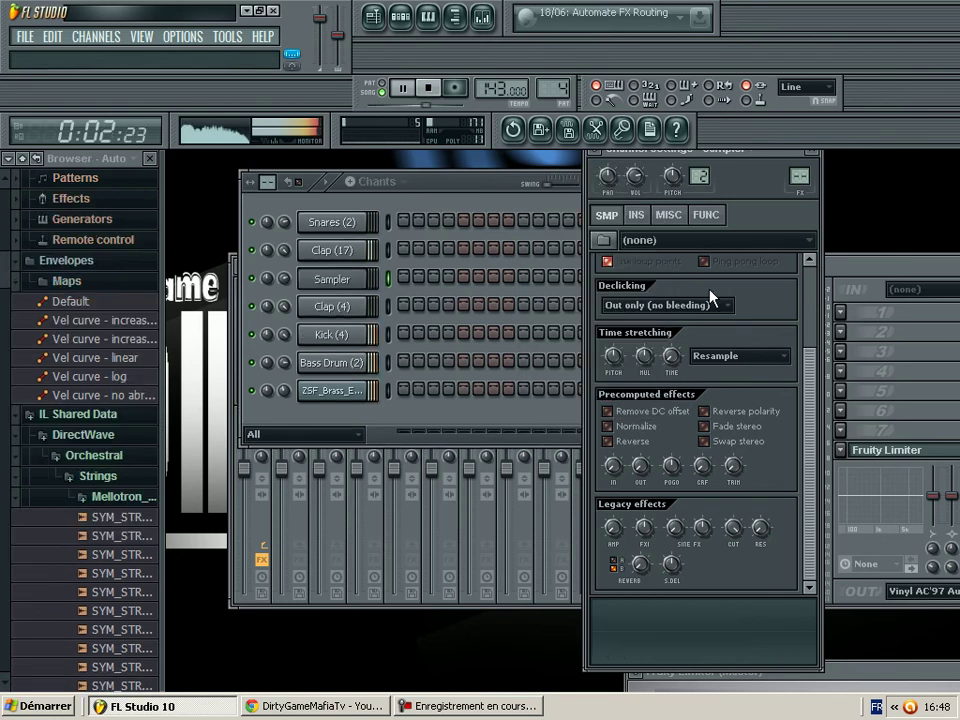
# Step: Load LEX Hat(1).wav from the hats folder of the LEX LUGER DRUM KIT into the new Sampler channel
pyautogui.click(603, 240)
pyautogui.click(600, 139)
pyautogui.click(597, 140)
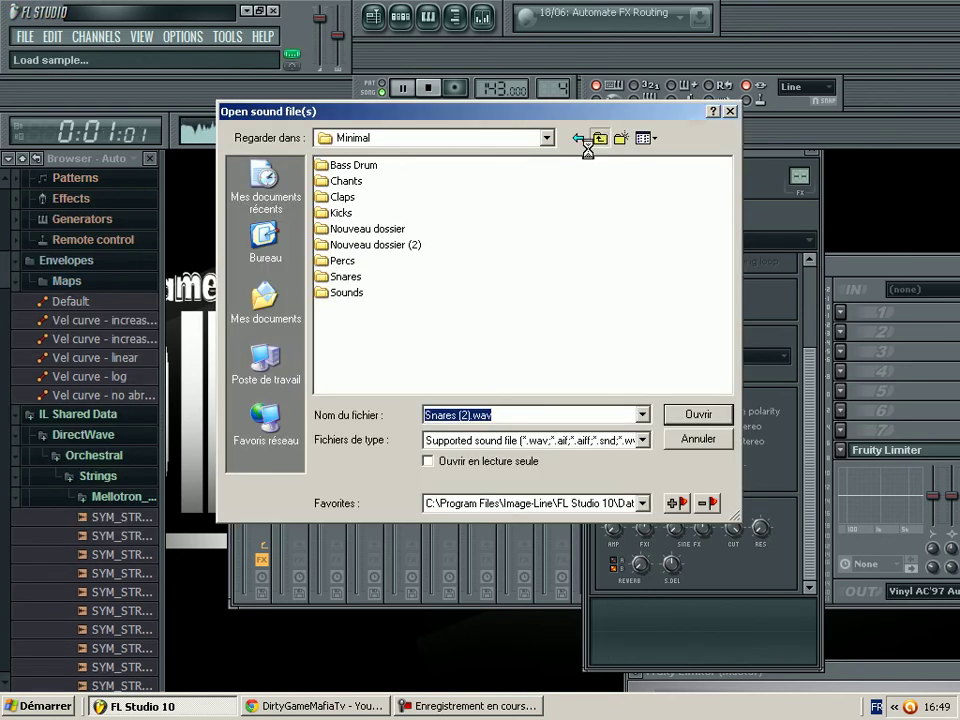
pyautogui.doubleClick(370, 182)
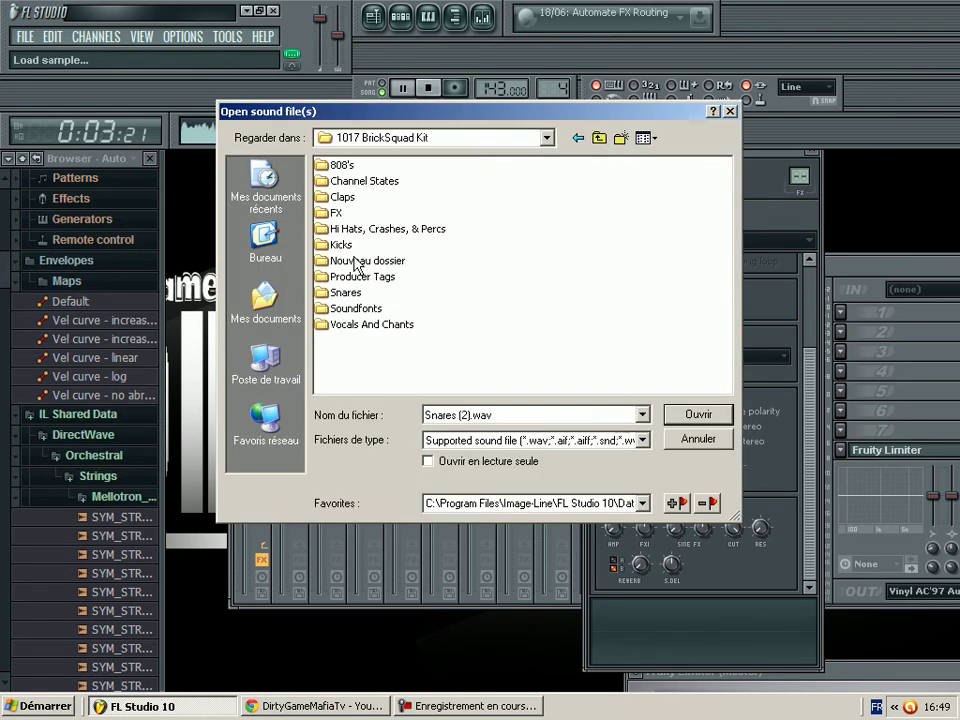
pyautogui.click(380, 232)
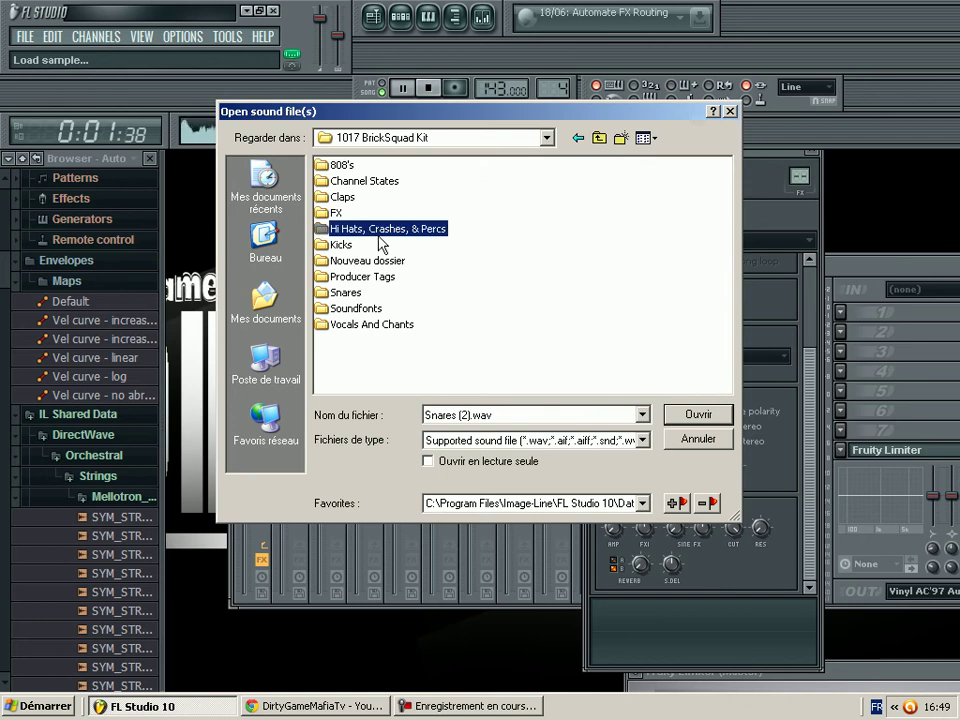
pyautogui.click(599, 140)
pyautogui.doubleClick(605, 357)
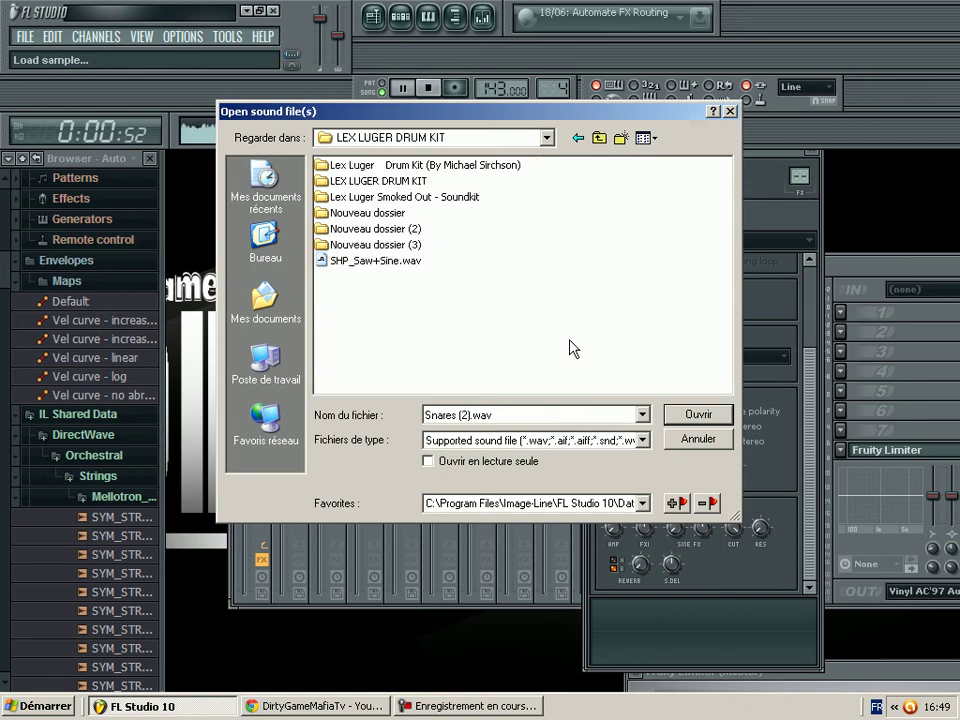
pyautogui.doubleClick(390, 183)
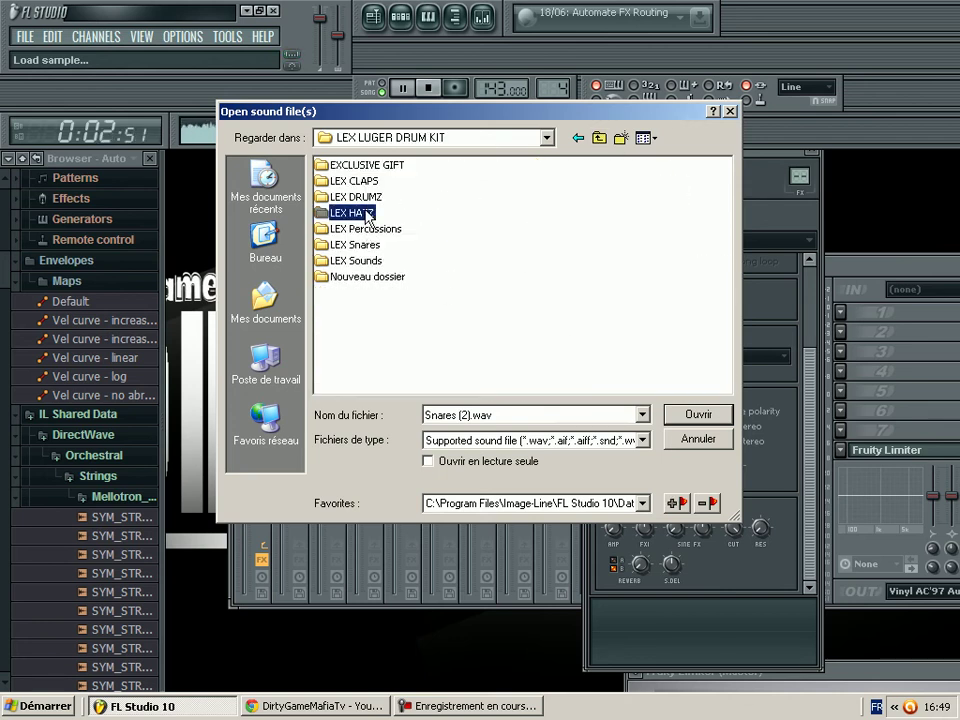
pyautogui.doubleClick(368, 215)
pyautogui.click(366, 197)
pyautogui.click(694, 415)
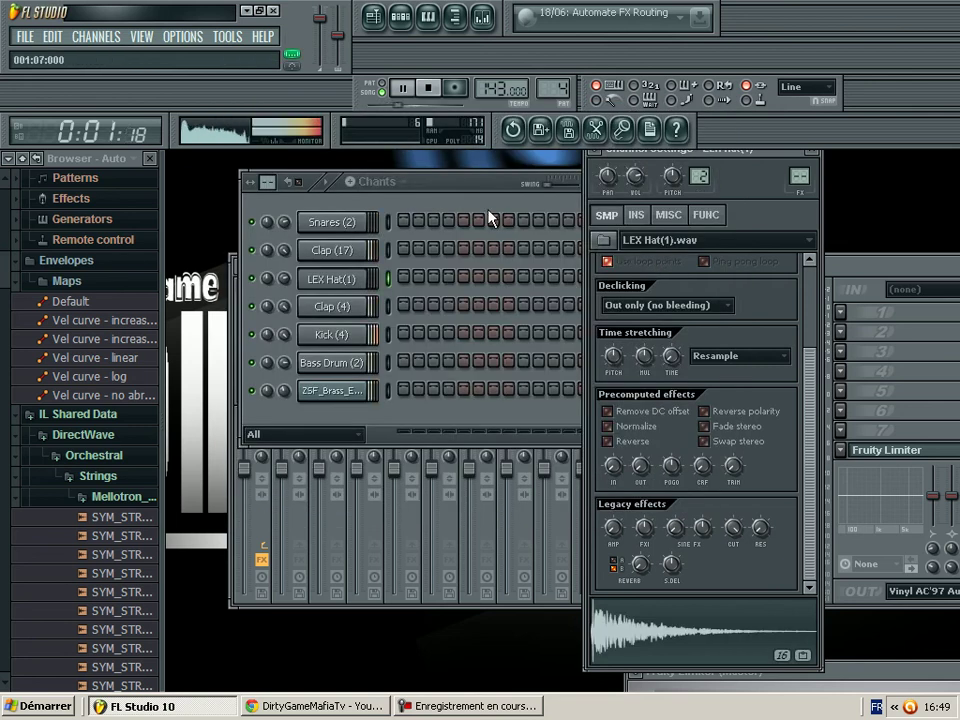
# Step: Place LEX Hat(1) hits on every second step from step 1 to step 15
pyautogui.click(490, 218)
pyautogui.click(403, 277)
pyautogui.click(433, 277)
pyautogui.click(479, 277)
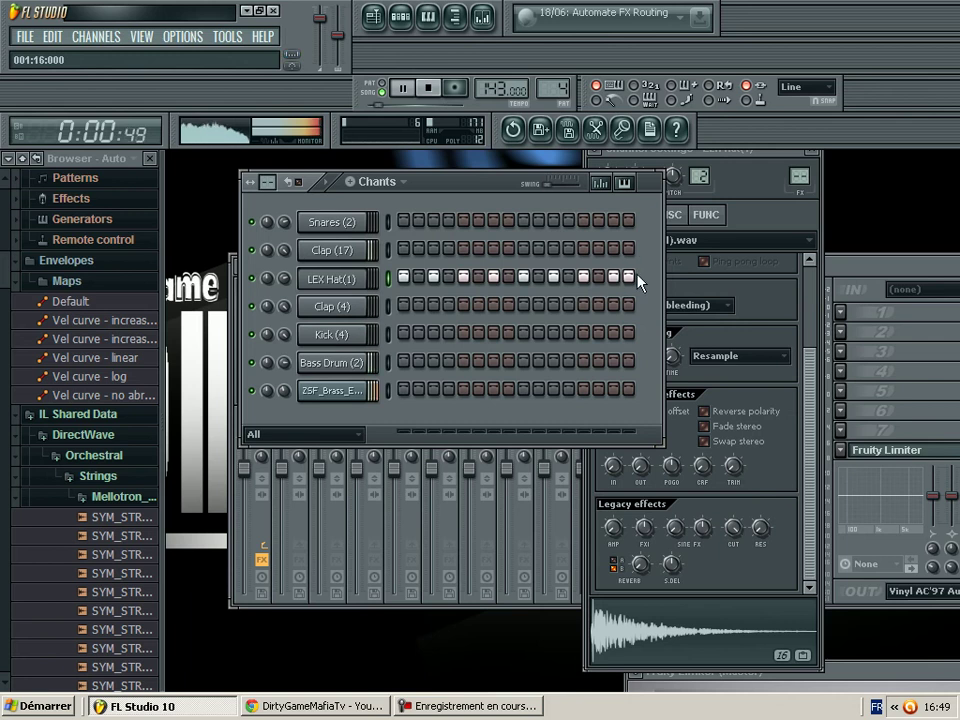
# Step: Place the Chants pattern at the start of Track 4 in the playlist and extend its clip into bar 2
pyautogui.click(373, 17)
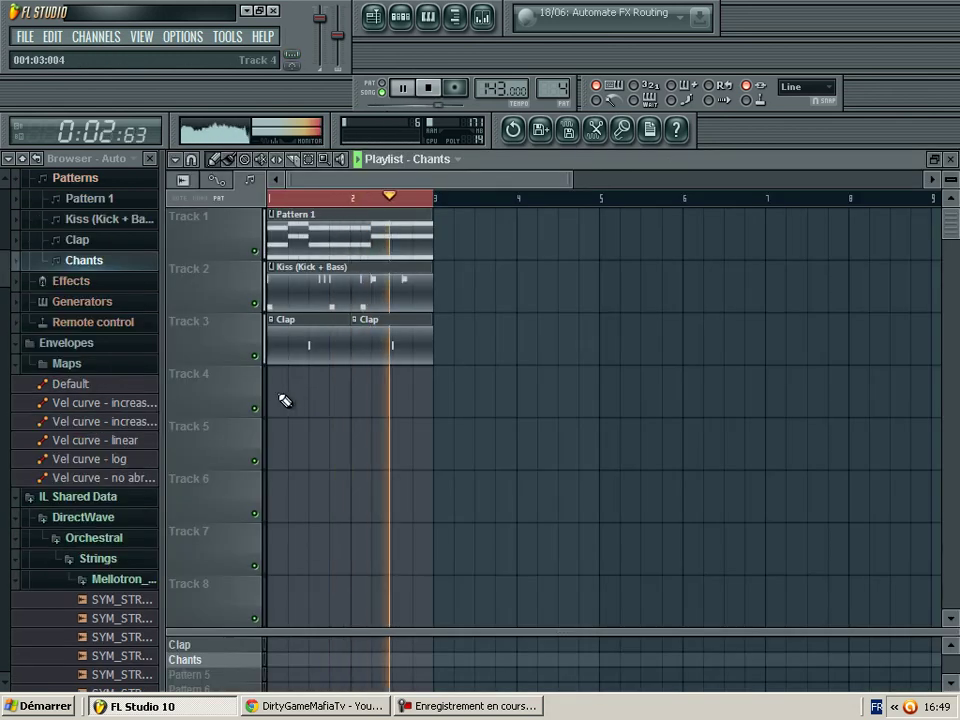
pyautogui.click(279, 399)
pyautogui.moveTo(354, 392); pyautogui.dragTo(418, 396)
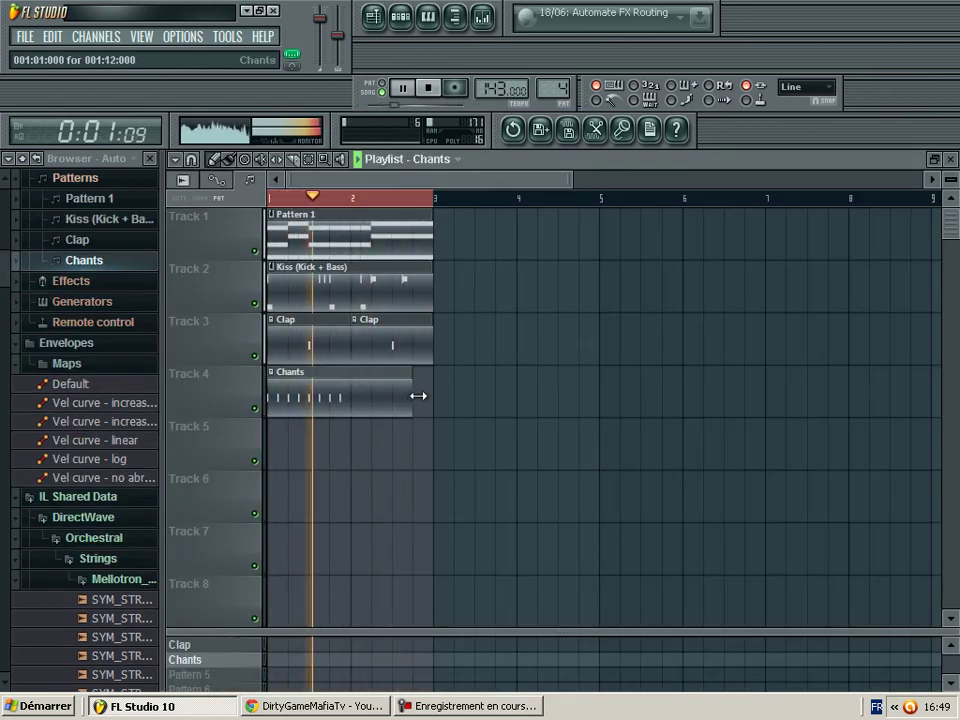
# Step: Rename the Chants pattern as Hats + Percs
pyautogui.press('F6')
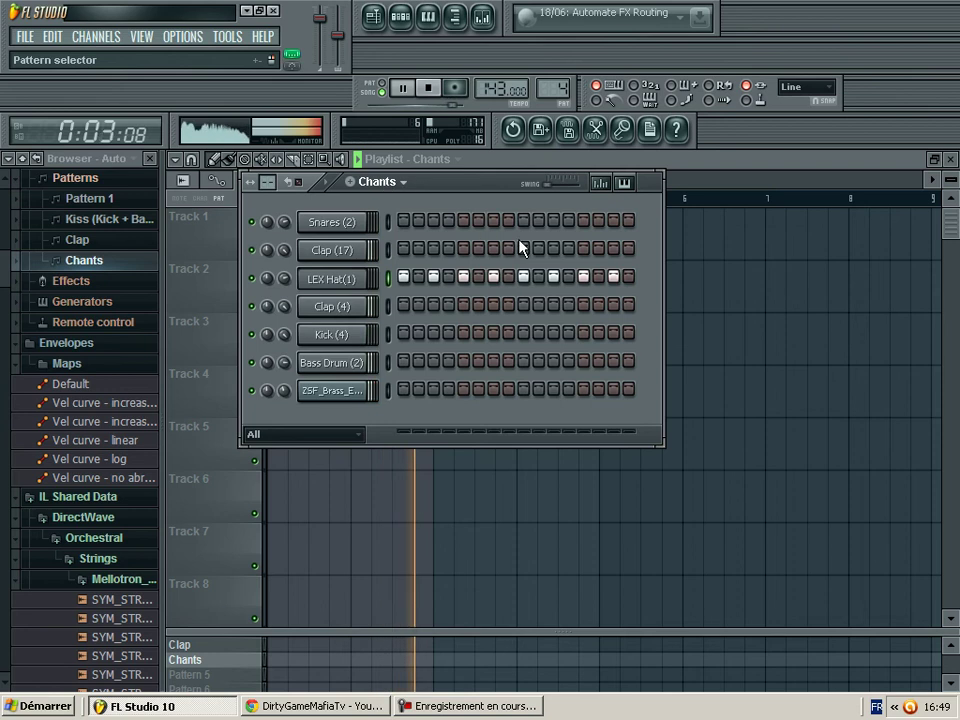
pyautogui.press('F2')
pyautogui.press('BackSpace')
pyautogui.write('Hat')
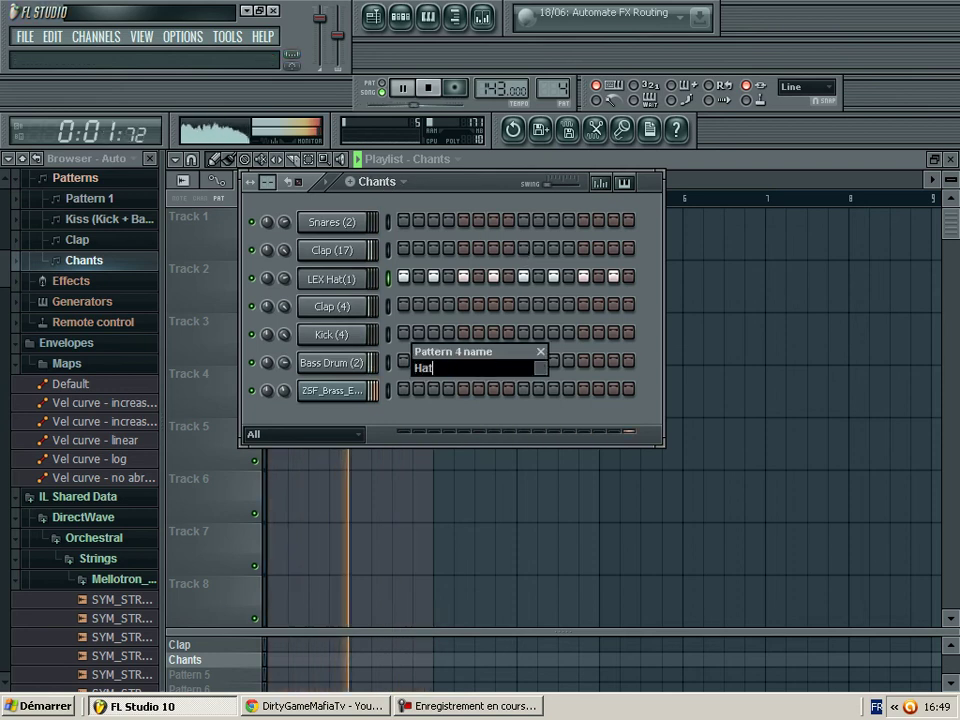
pyautogui.write('s + P')
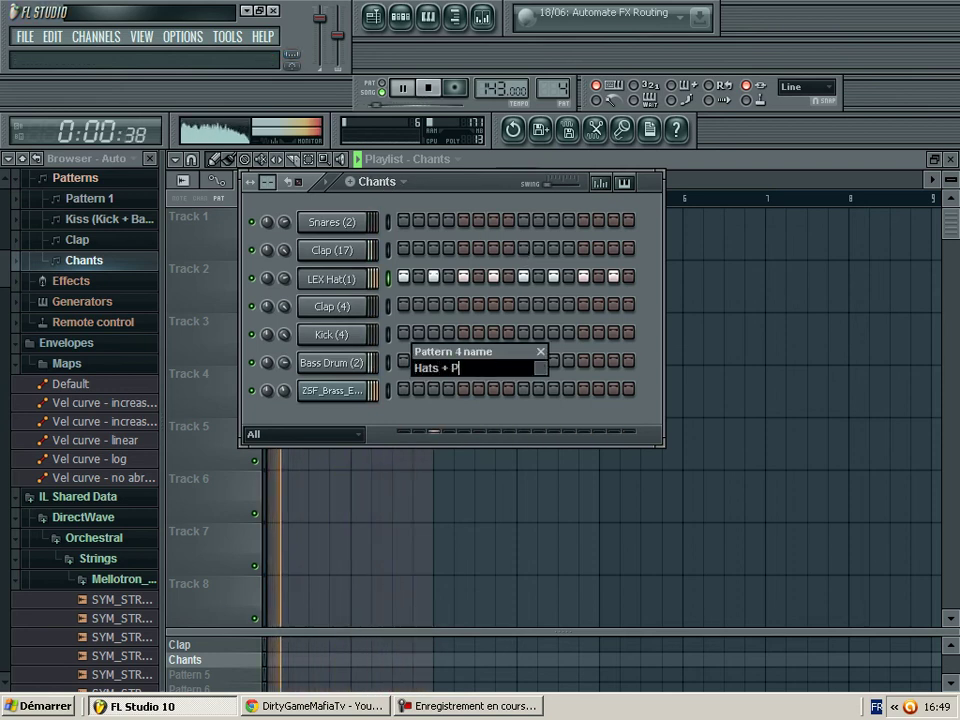
pyautogui.write('ercs')
pyautogui.press('Return')
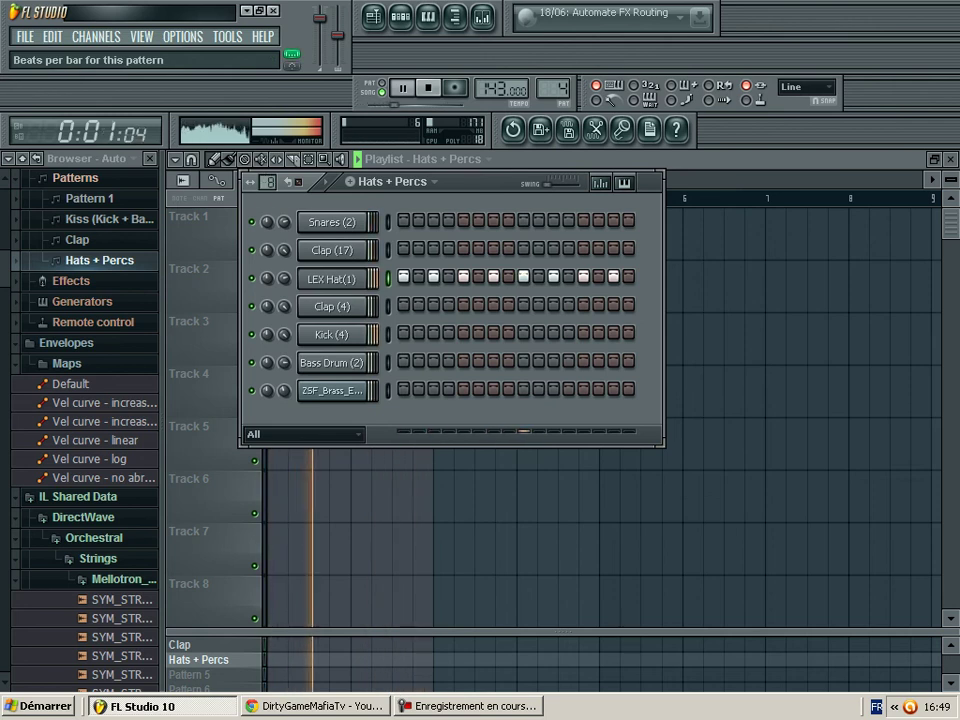
# Step: Extend the Hats + Percs pattern to 32 steps and add LEX Hat(1) hits on every second step from 17 to 31
pyautogui.moveTo(268, 182); pyautogui.dragTo(268, 163)
pyautogui.click(646, 278)
pyautogui.click(676, 279)
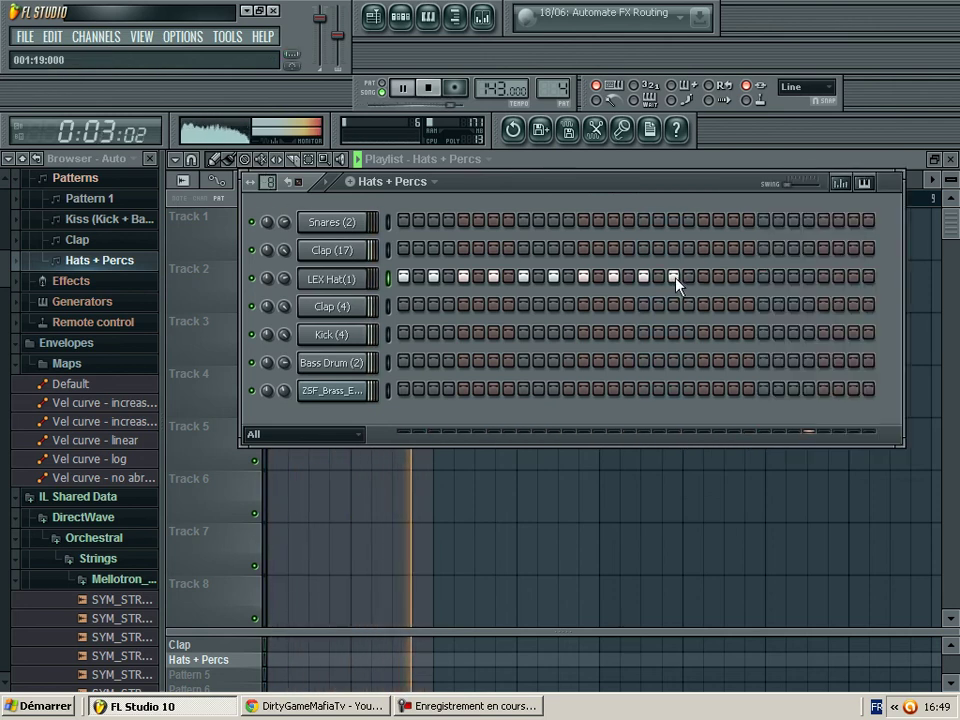
pyautogui.click(703, 277)
pyautogui.click(733, 277)
pyautogui.click(763, 277)
pyautogui.click(793, 277)
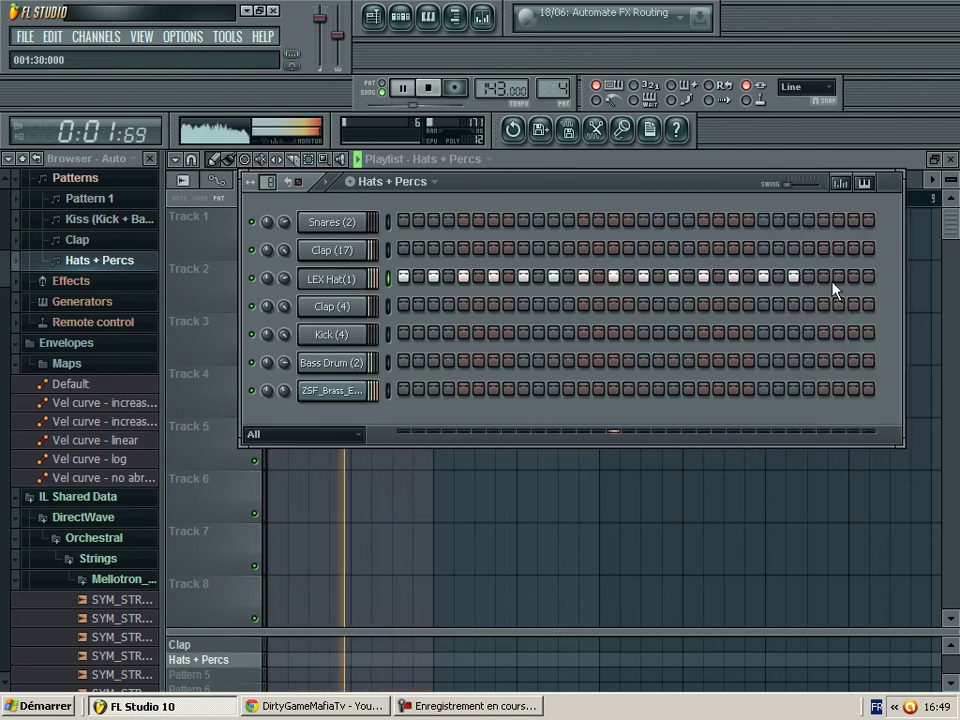
pyautogui.click(823, 277)
pyautogui.click(853, 277)
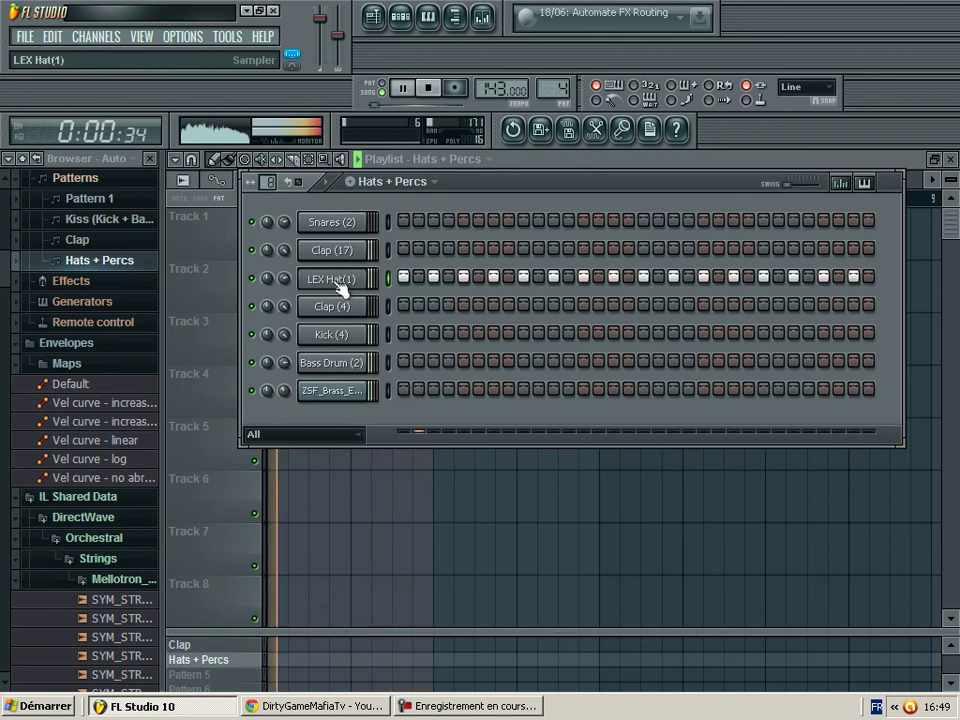
# Step: In the LEX Hat(1) piano roll, halve the third and fourth C5 notes and add a half-length note after each
pyautogui.press('F7')
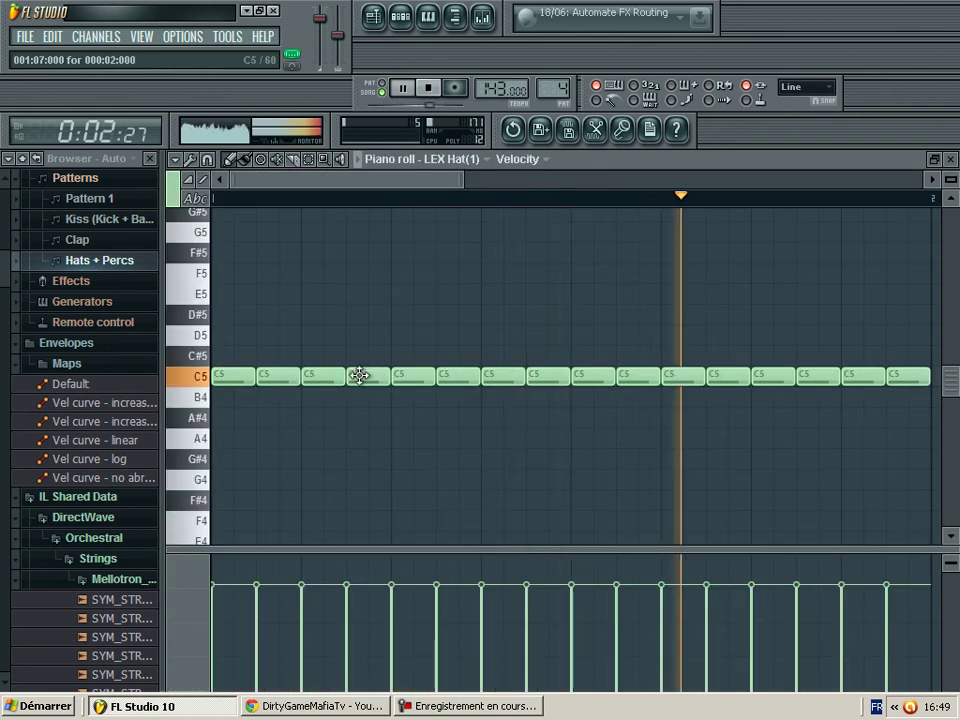
pyautogui.moveTo(341, 375); pyautogui.dragTo(322, 375)
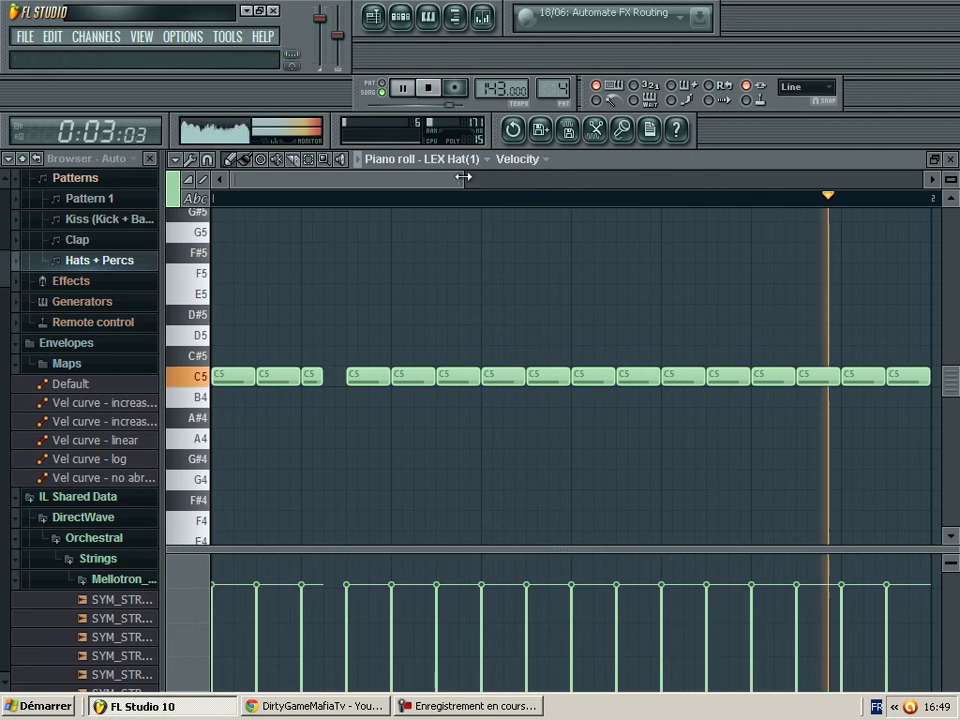
pyautogui.scroll(3, 434, 370)
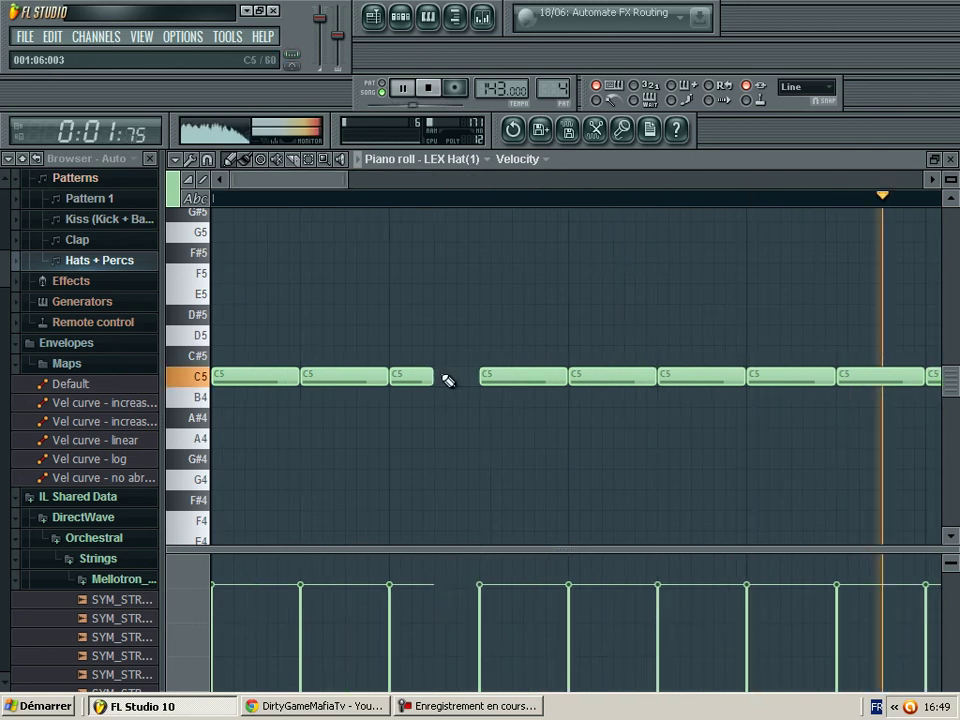
pyautogui.click(447, 378)
pyautogui.moveTo(562, 380); pyautogui.dragTo(523, 380)
pyautogui.click(527, 381)
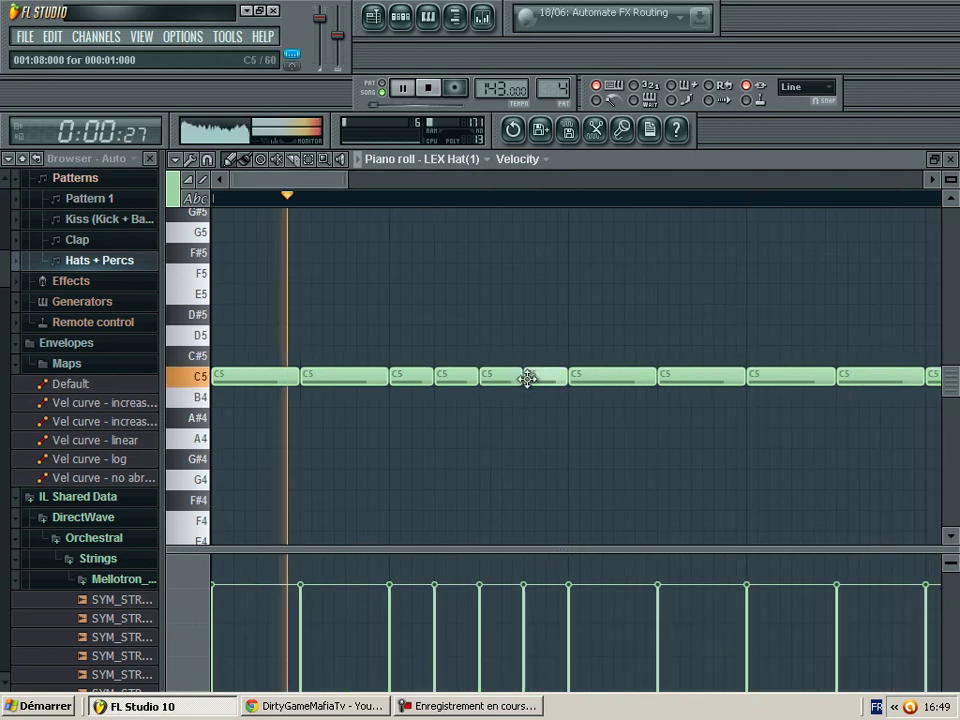
# Step: Rework the C5 hats at 1:21 and 1:23 into three short spaced notes, placing the last at 1:23:018
pyautogui.moveTo(297, 185); pyautogui.dragTo(390, 186)
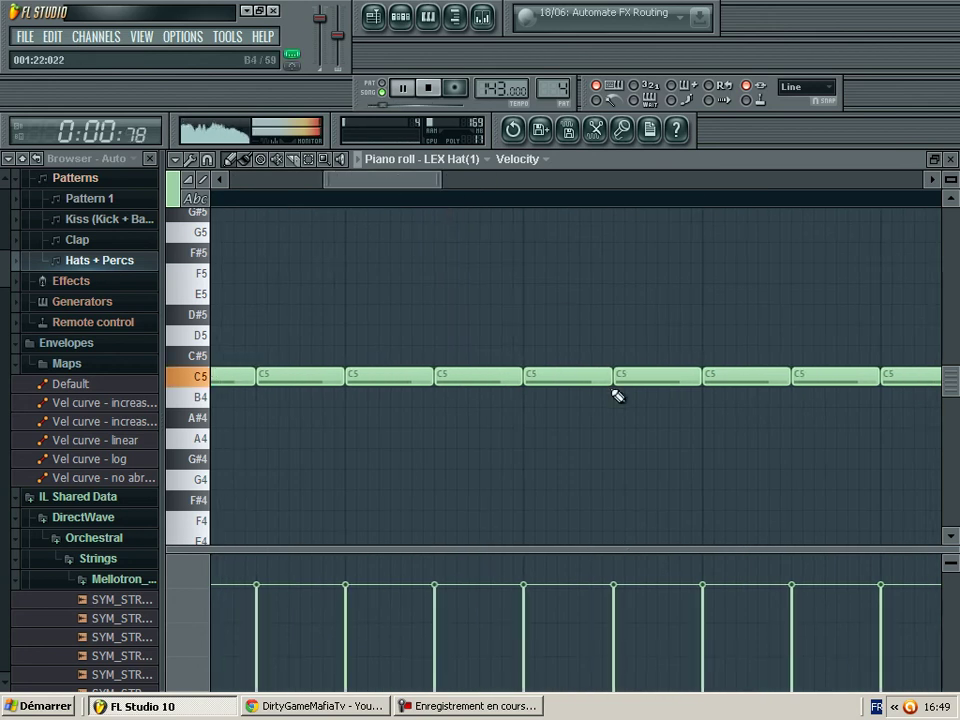
pyautogui.moveTo(607, 381); pyautogui.dragTo(533, 381)
pyautogui.click(561, 381)
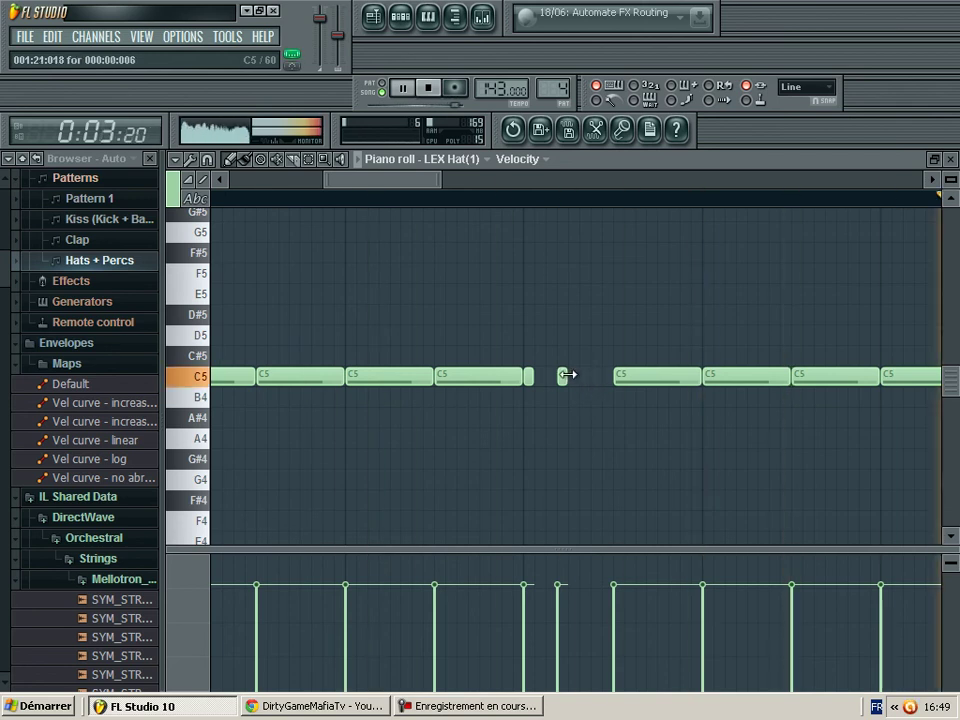
pyautogui.moveTo(563, 372); pyautogui.dragTo(575, 376)
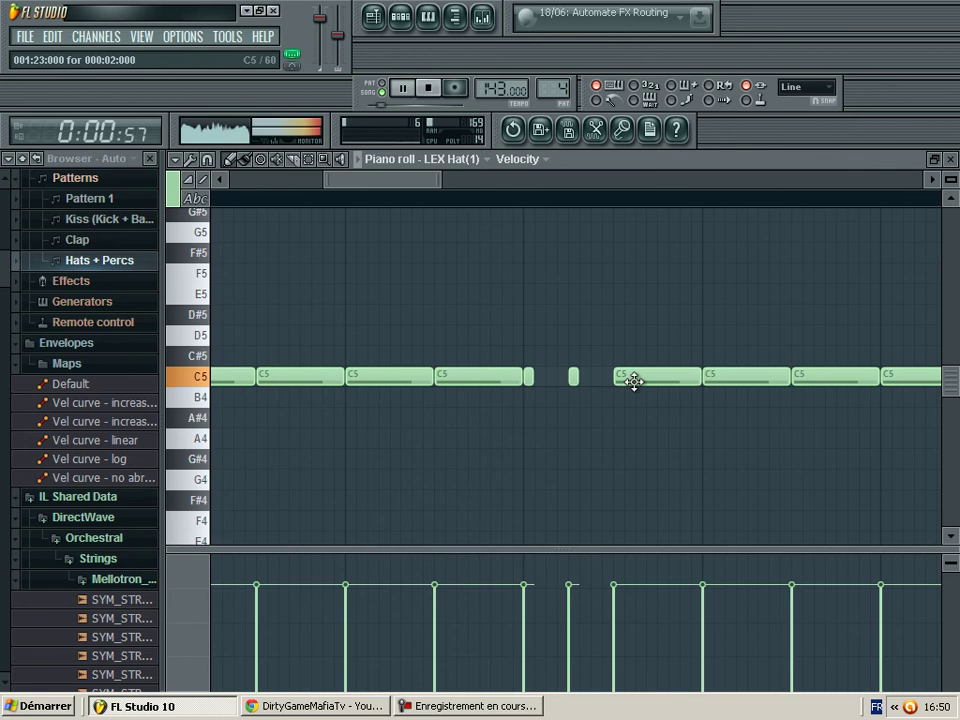
pyautogui.click(617, 376)
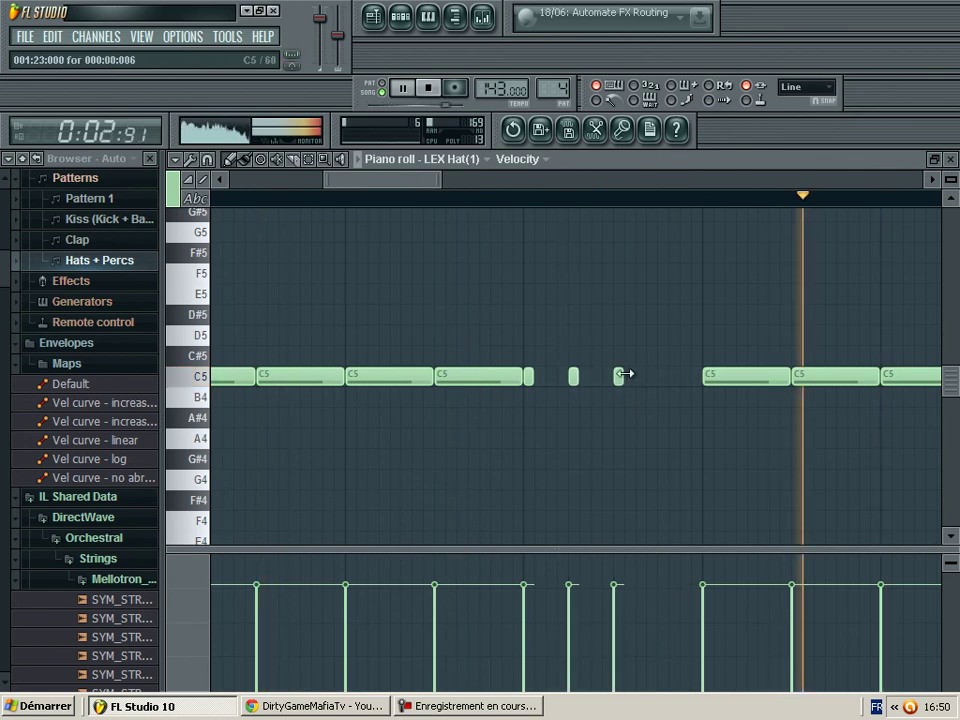
pyautogui.moveTo(570, 373); pyautogui.dragTo(646, 375)
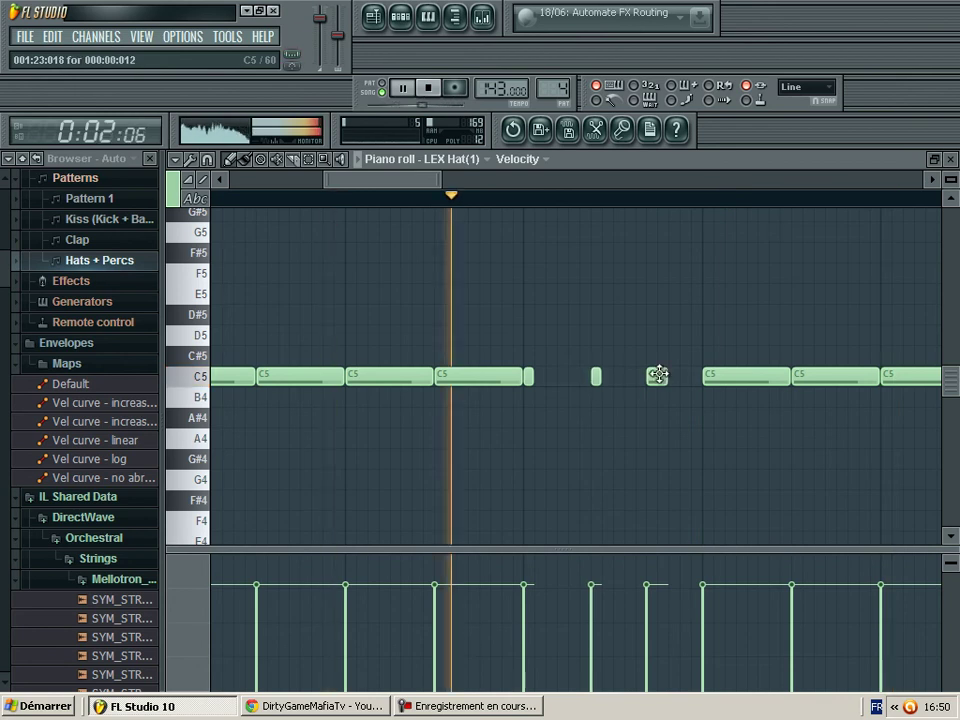
pyautogui.moveTo(396, 182); pyautogui.dragTo(470, 190)
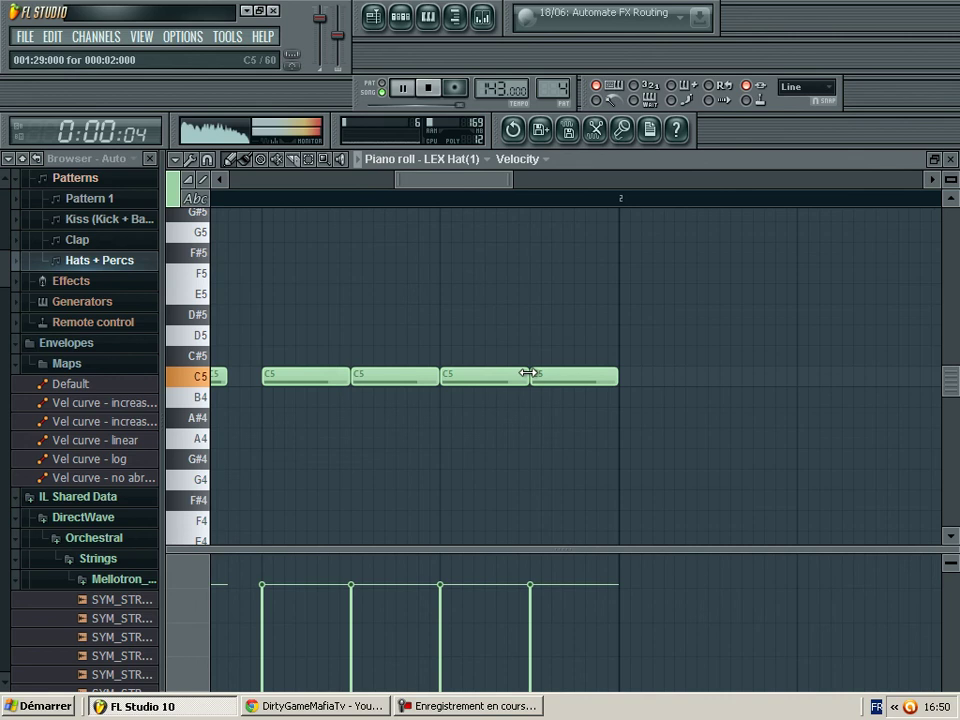
# Step: Replace the last two LEX Hat(1) notes with five short C5 hits evenly spaced from 1:29 to 1:31, and adjust the hat channel's volume
pyautogui.moveTo(526, 372); pyautogui.dragTo(450, 373)
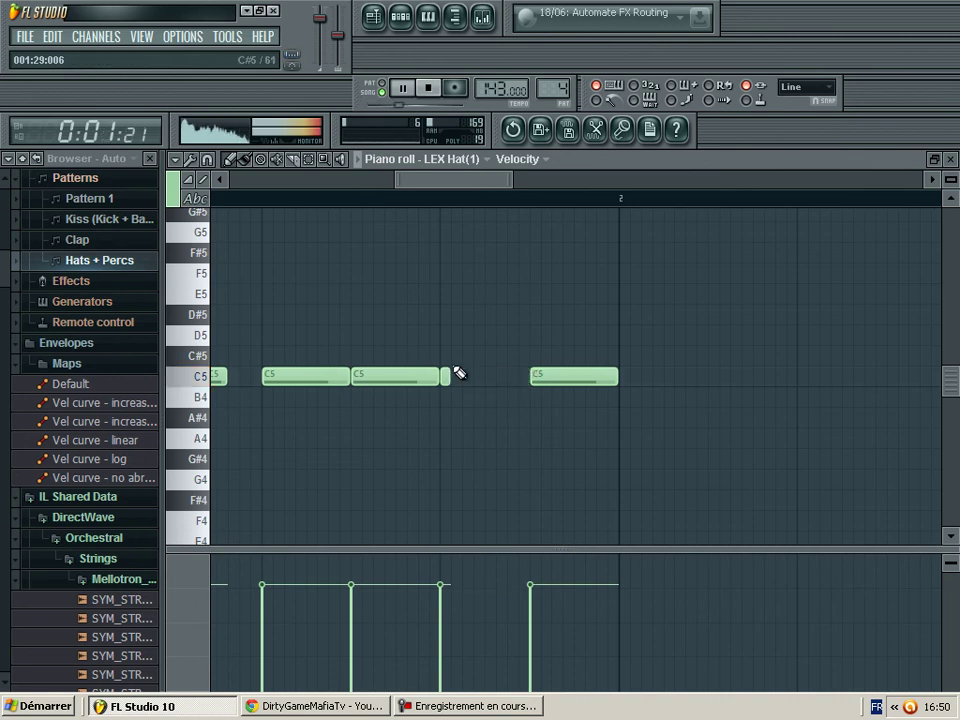
pyautogui.click(489, 376)
pyautogui.click(510, 375)
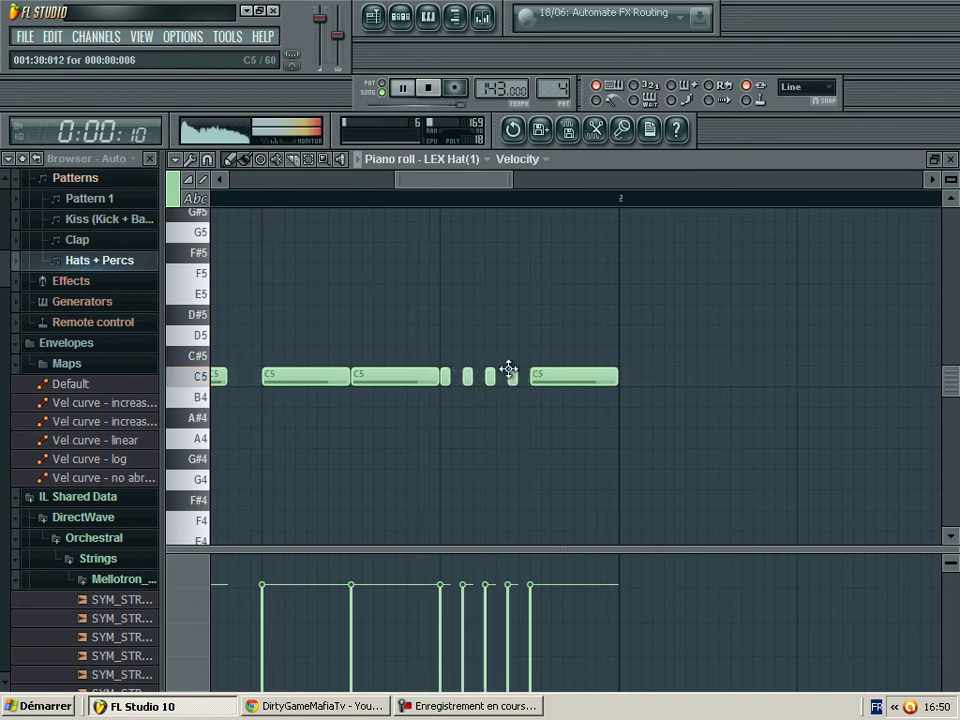
pyautogui.moveTo(619, 378); pyautogui.dragTo(545, 373)
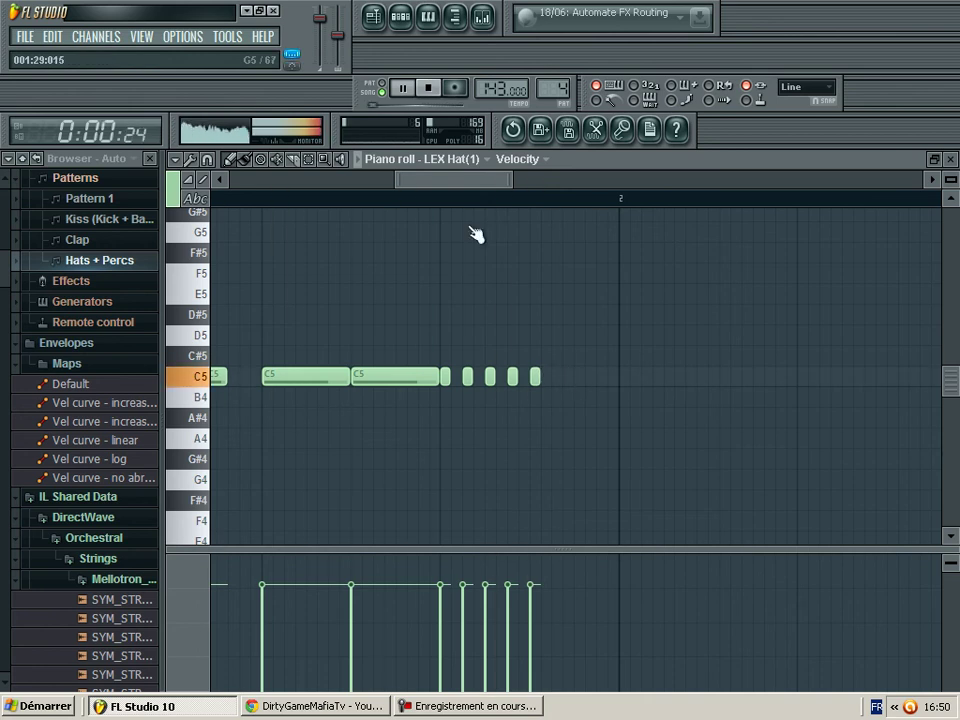
pyautogui.moveTo(470, 182); pyautogui.dragTo(302, 192)
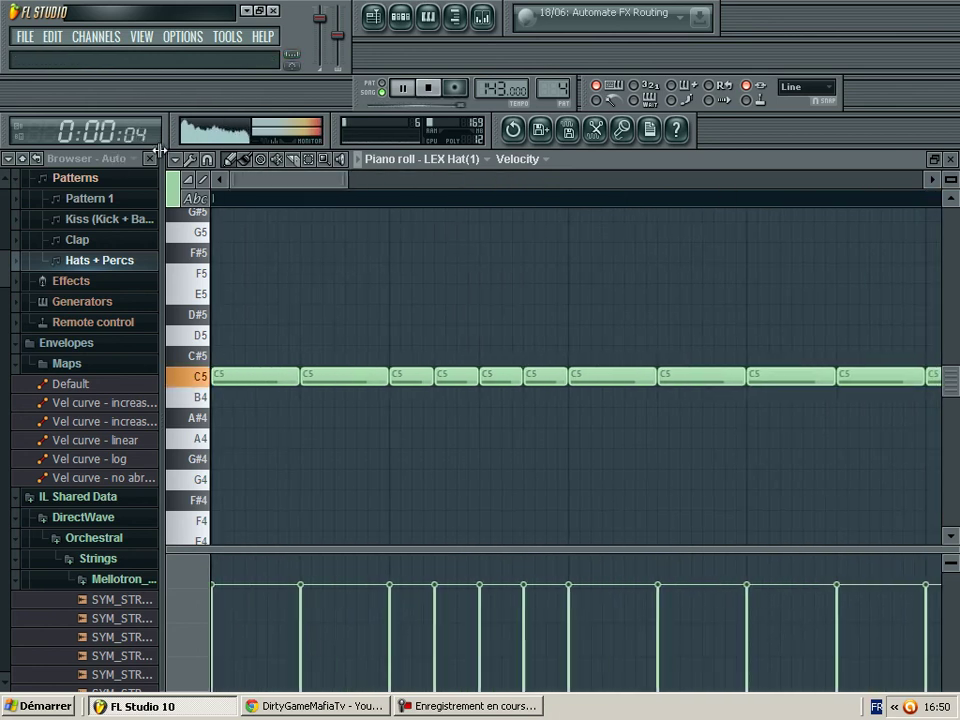
pyautogui.click(946, 159)
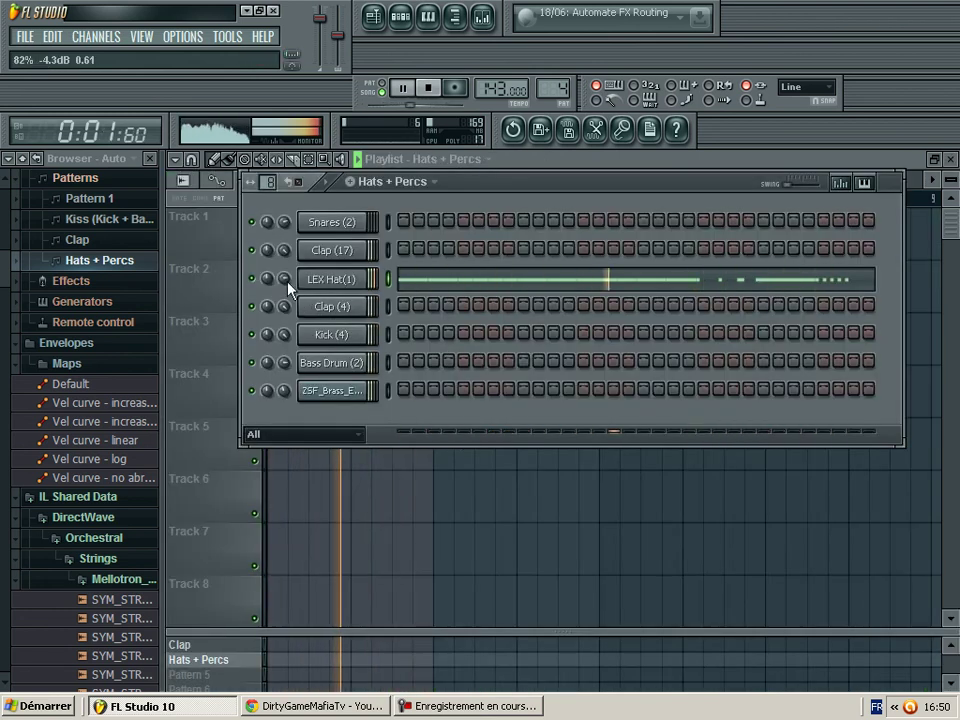
pyautogui.moveTo(290, 391); pyautogui.dragTo(290, 411)
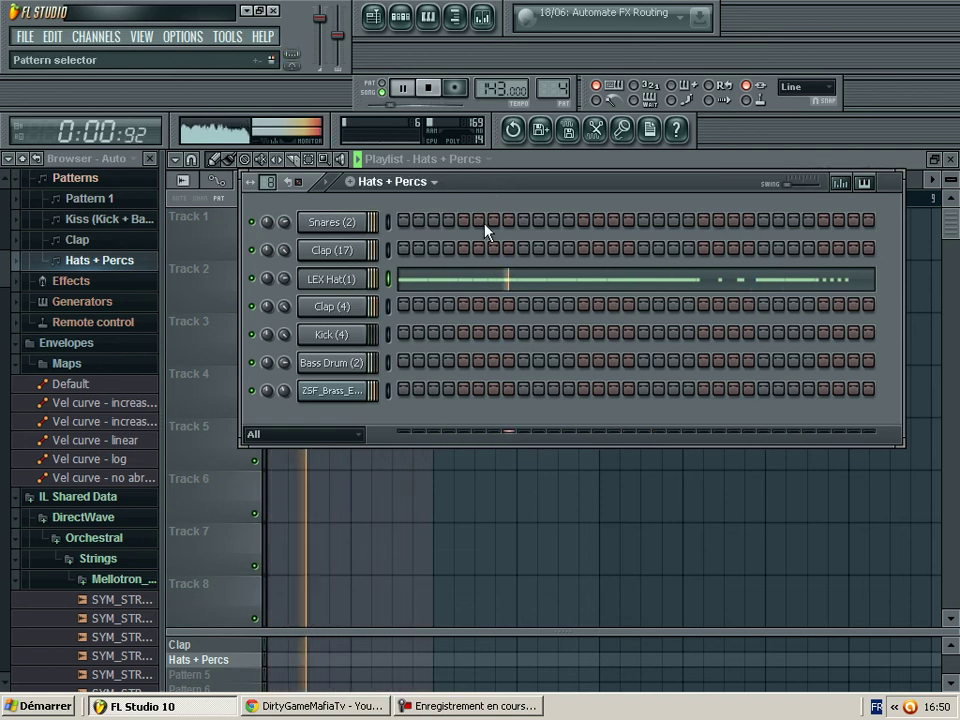
# Step: Switch to the next empty pattern and name it Paino
pyautogui.press('F4')
pyautogui.write('P')
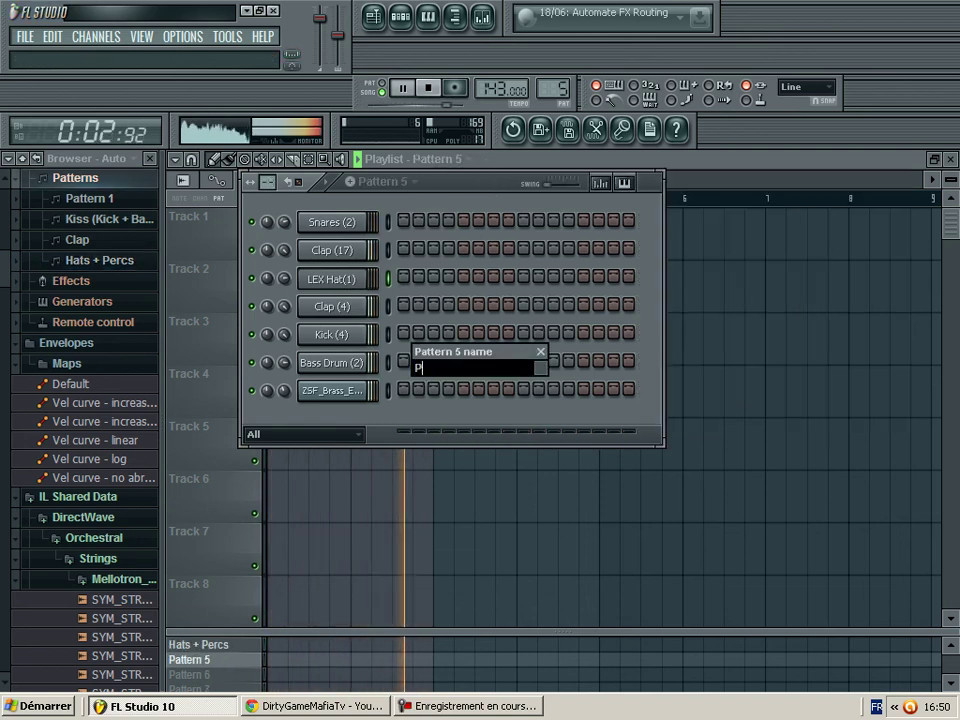
pyautogui.write('aino')
pyautogui.press('Return')
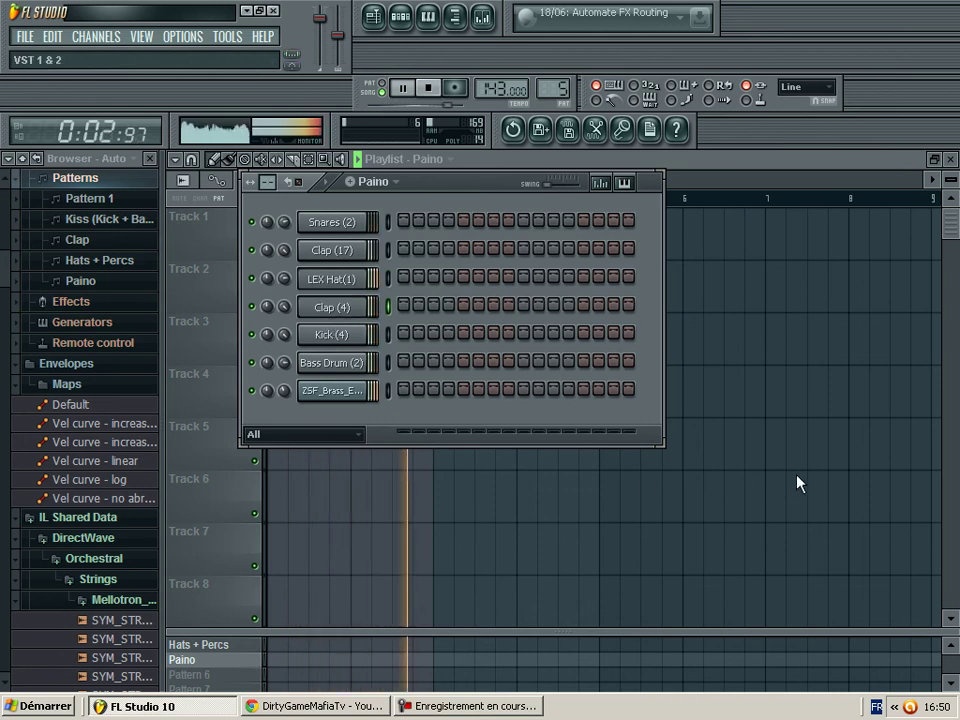
# Step: Add an Orchestral plugin channel and load the P-5 001 Concert Piano keyboard patch into its part 1
pyautogui.click(829, 473)
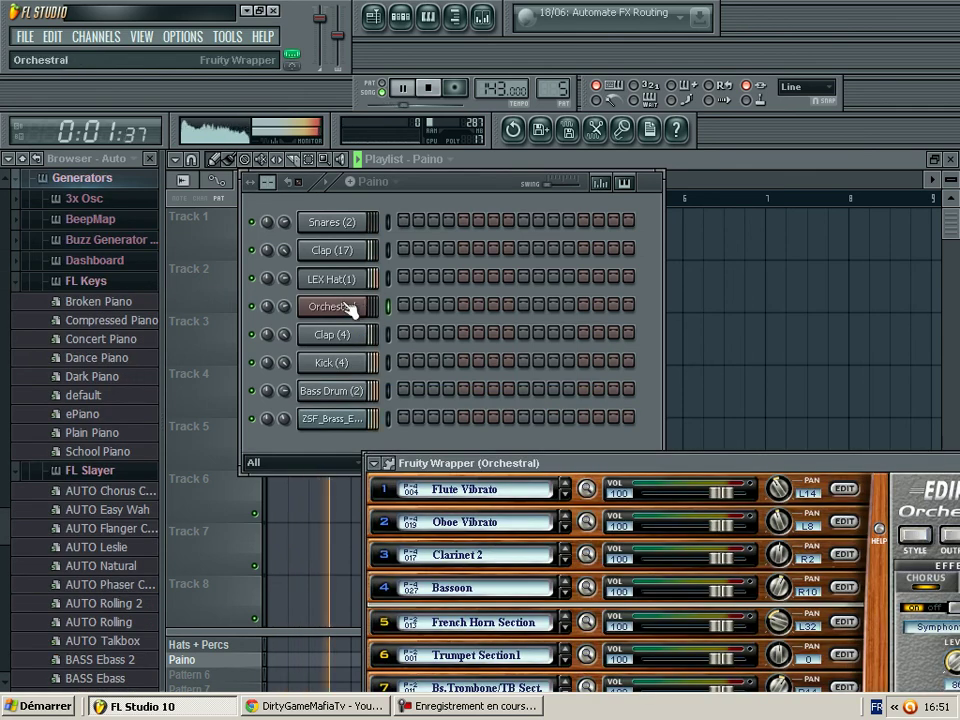
pyautogui.moveTo(564, 474); pyautogui.dragTo(544, 328)
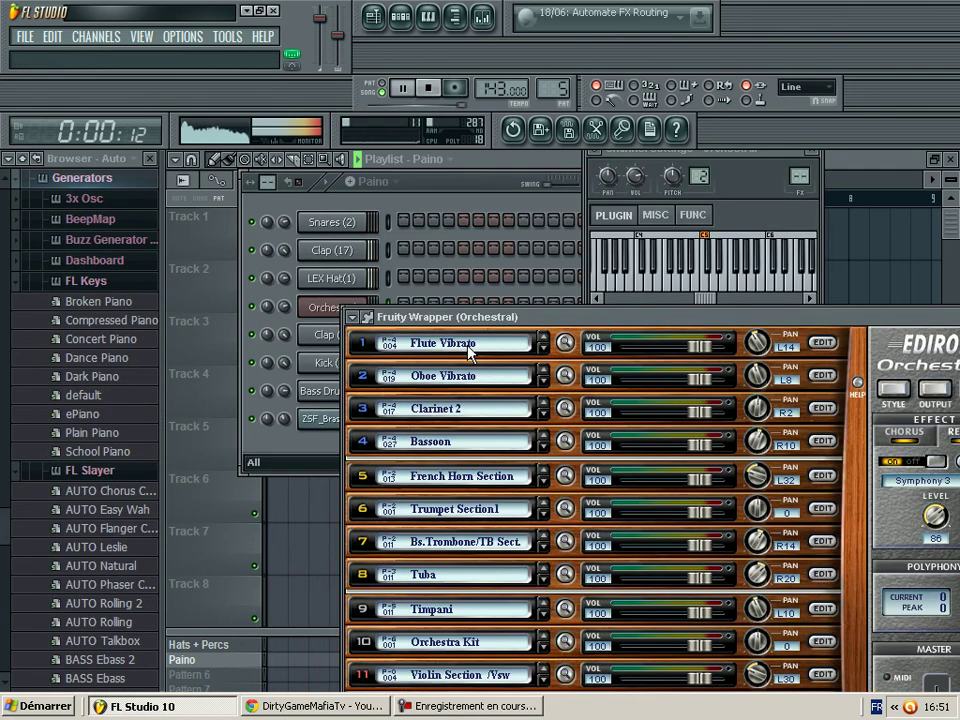
pyautogui.click(468, 350)
pyautogui.moveTo(576, 437)
pyautogui.moveTo(612, 435)
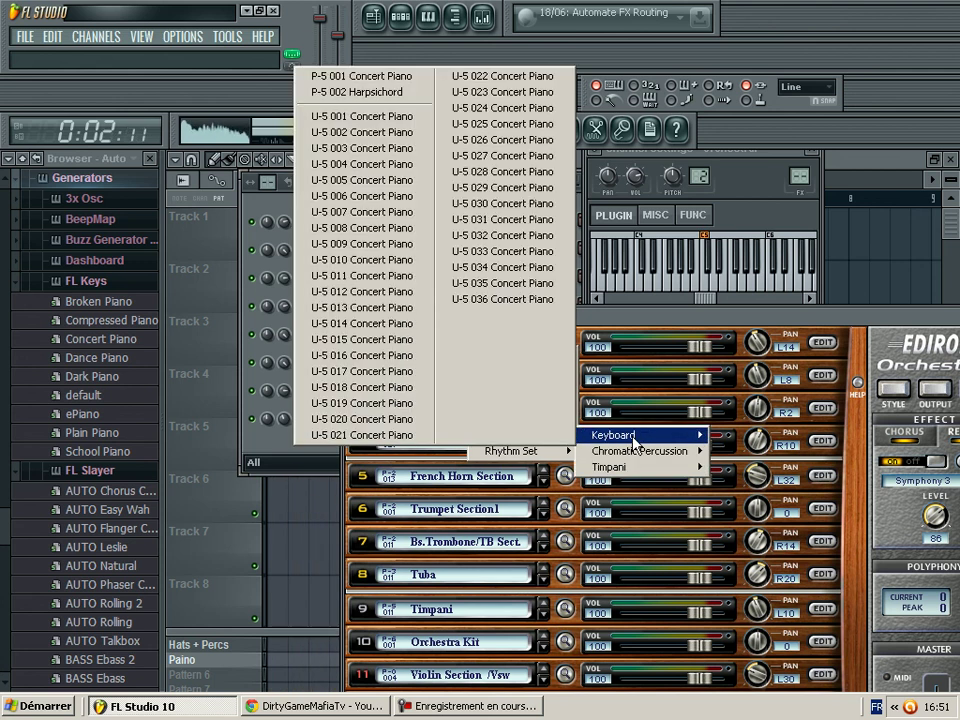
pyautogui.click(373, 78)
pyautogui.click(429, 199)
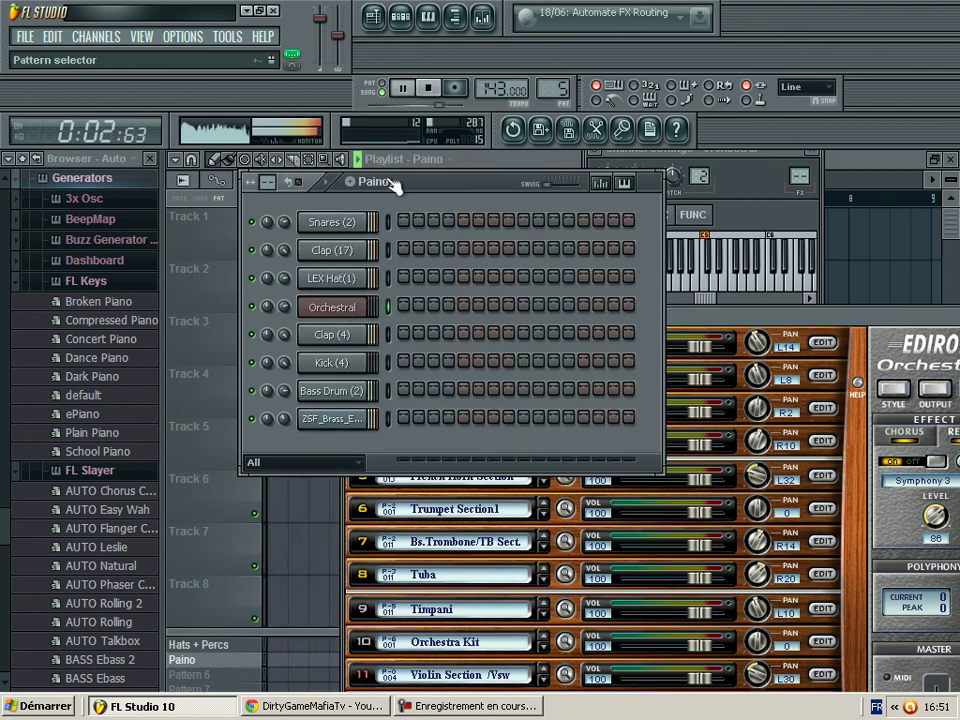
# Step: Rename the Paino pattern as Piano
pyautogui.press('F2')
pyautogui.press('BackSpace')
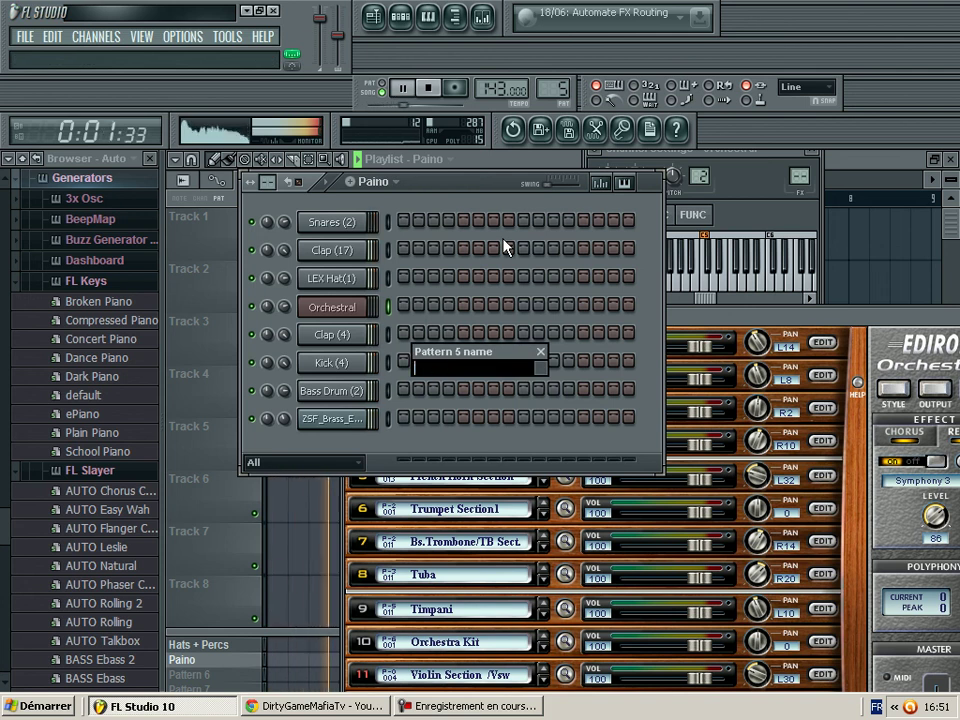
pyautogui.write('Pia')
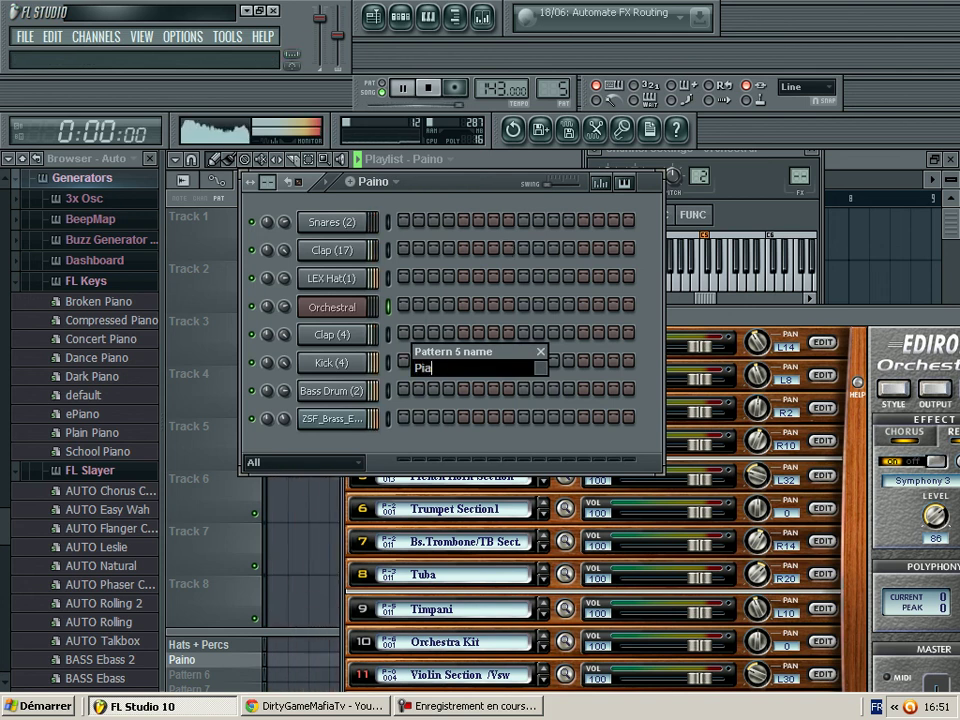
pyautogui.write('no')
pyautogui.press('Return')
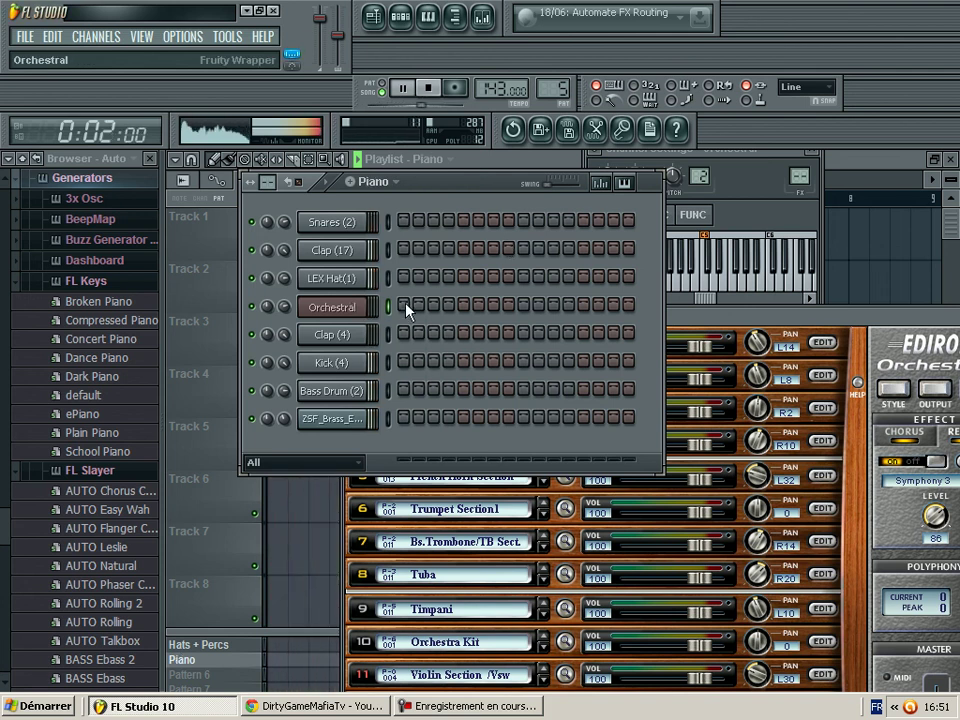
# Step: Raise the volume of the Orchestral channel and of its Concert Piano part, pausing and resuming playback
pyautogui.press('F7')
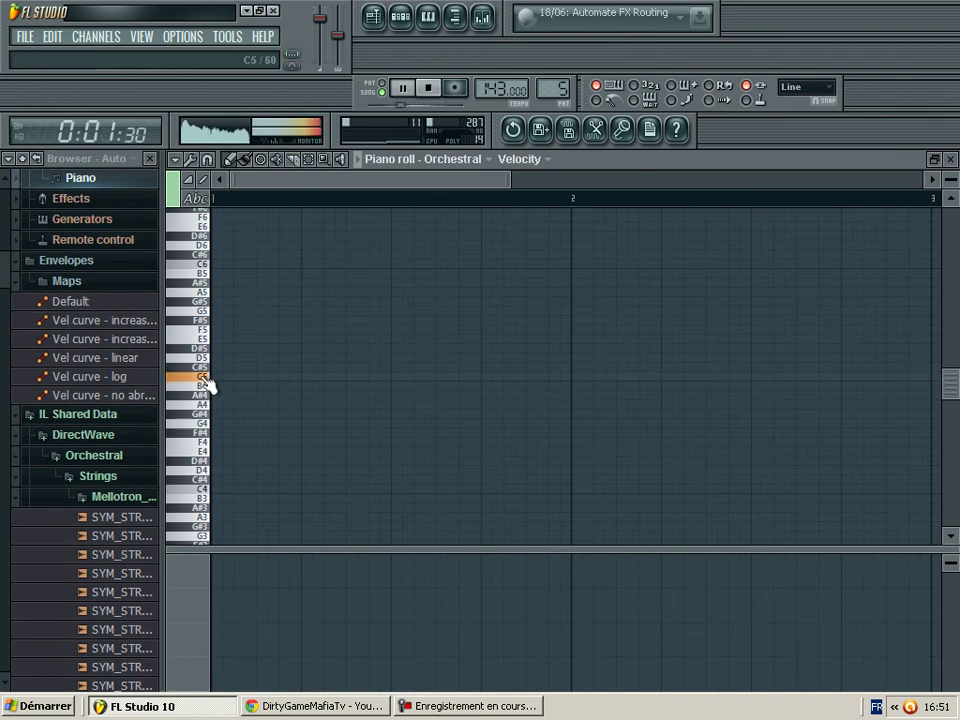
pyautogui.click(950, 160)
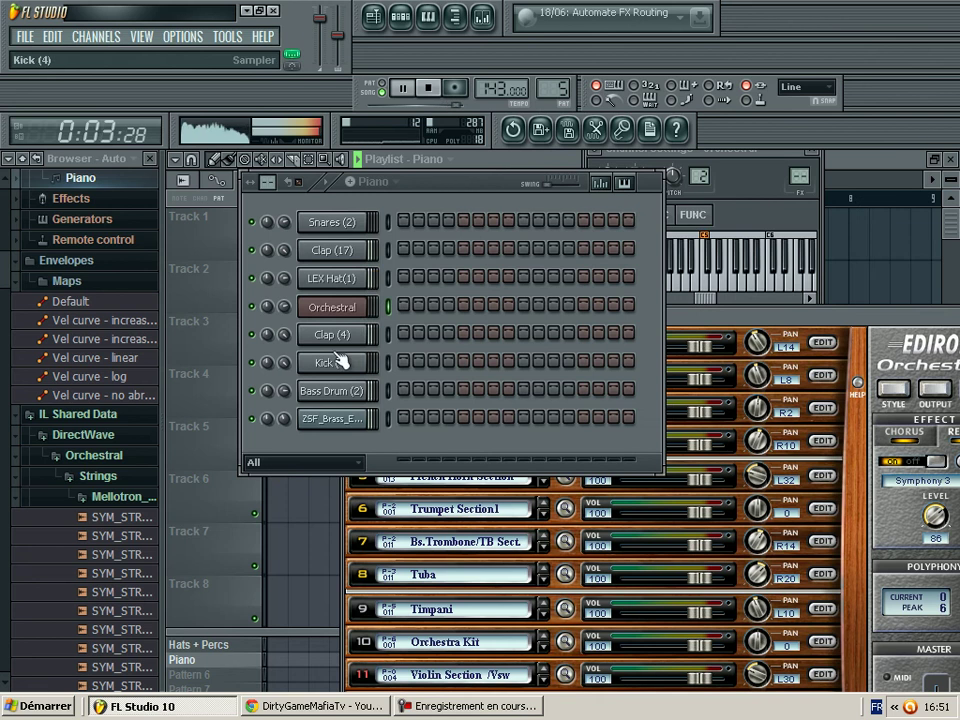
pyautogui.moveTo(784, 313); pyautogui.dragTo(779, 315)
pyautogui.click(289, 308)
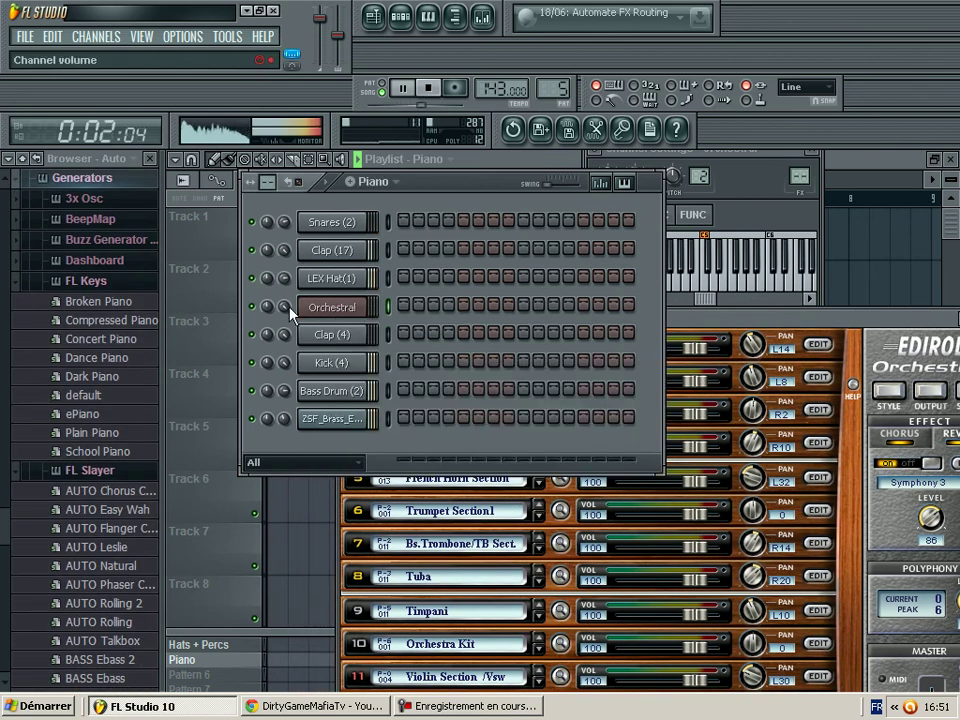
pyautogui.click(713, 352)
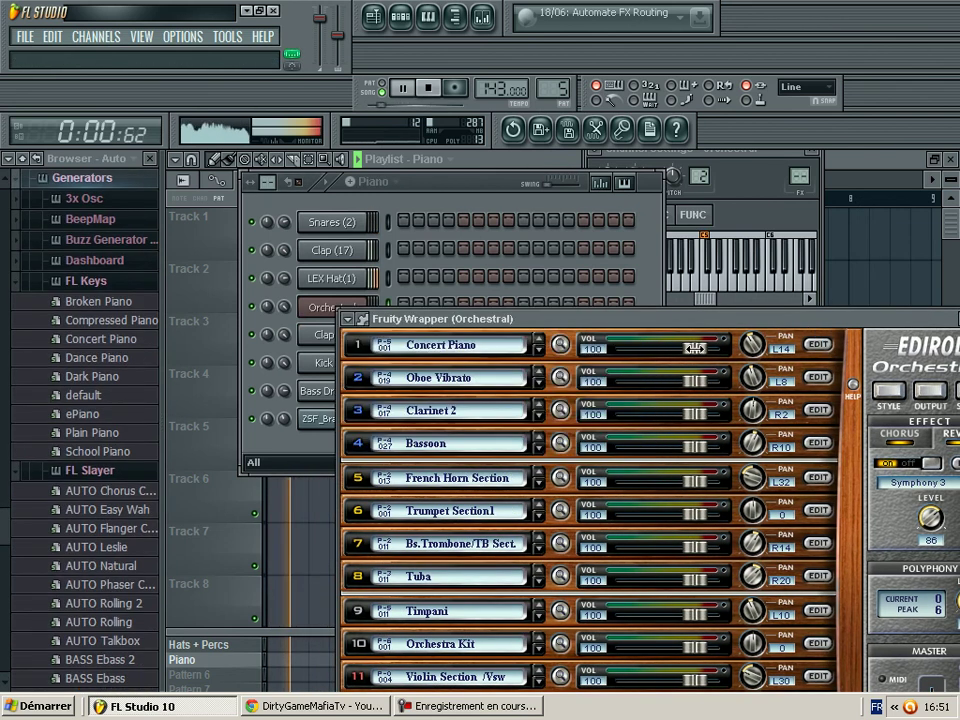
pyautogui.click(481, 220)
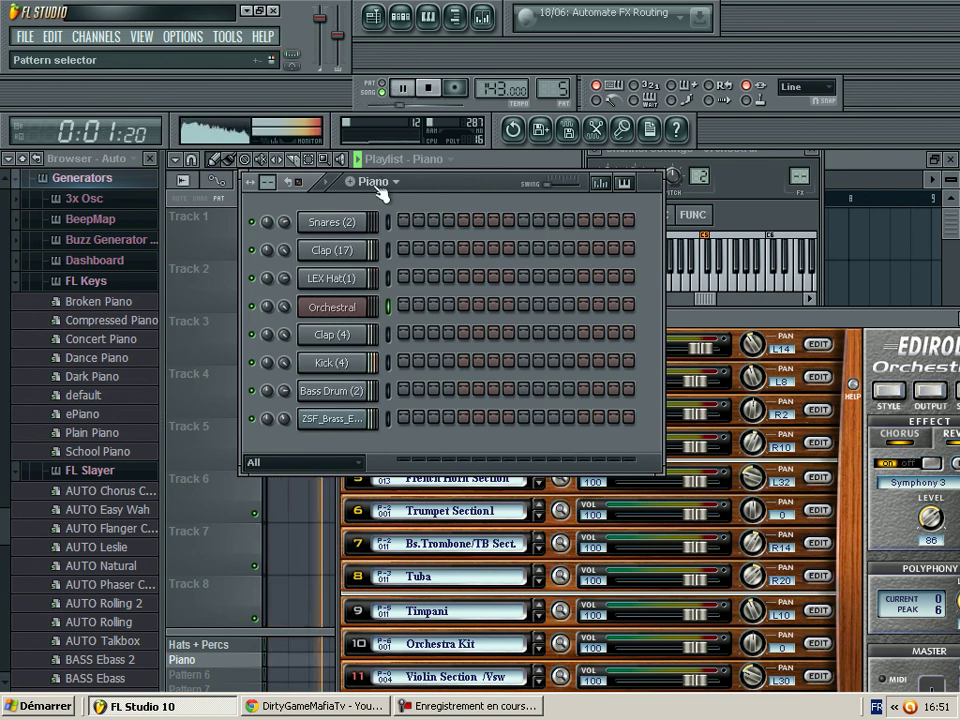
pyautogui.press('space')
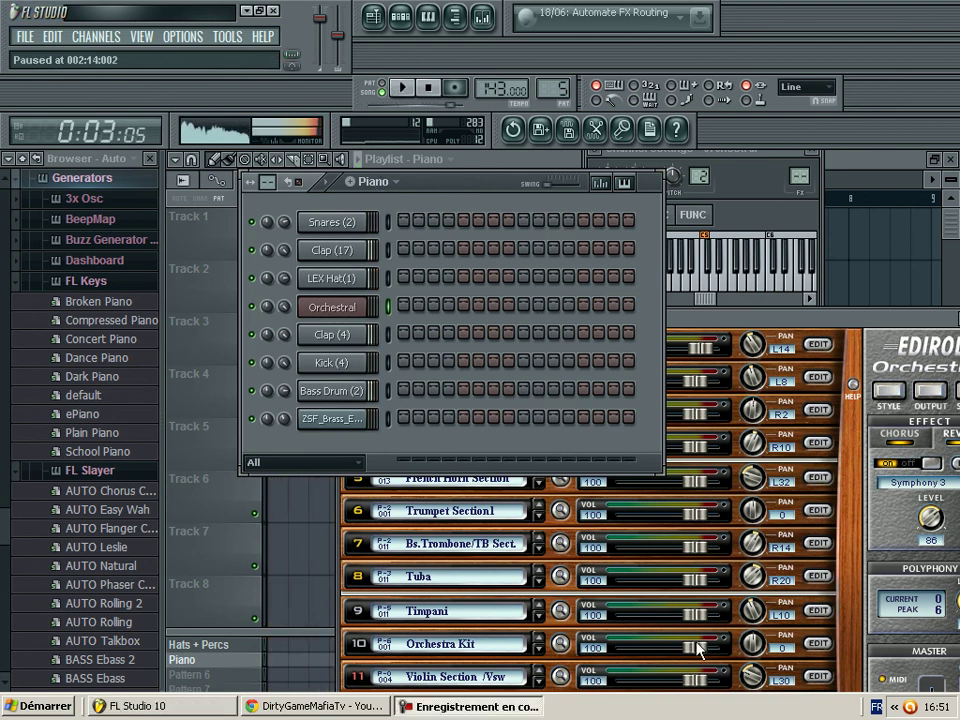
pyautogui.press('space')
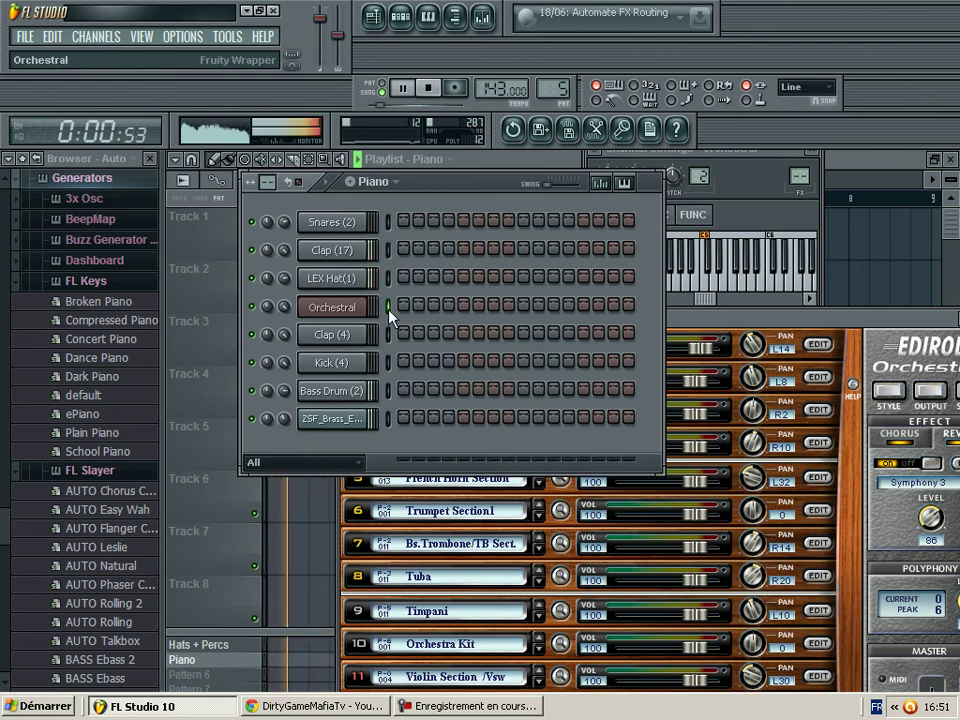
# Step: With playback paused, place an A#6 note at the start of the Orchestral piano roll and make it one step long
pyautogui.press('F7')
pyautogui.click(412, 90)
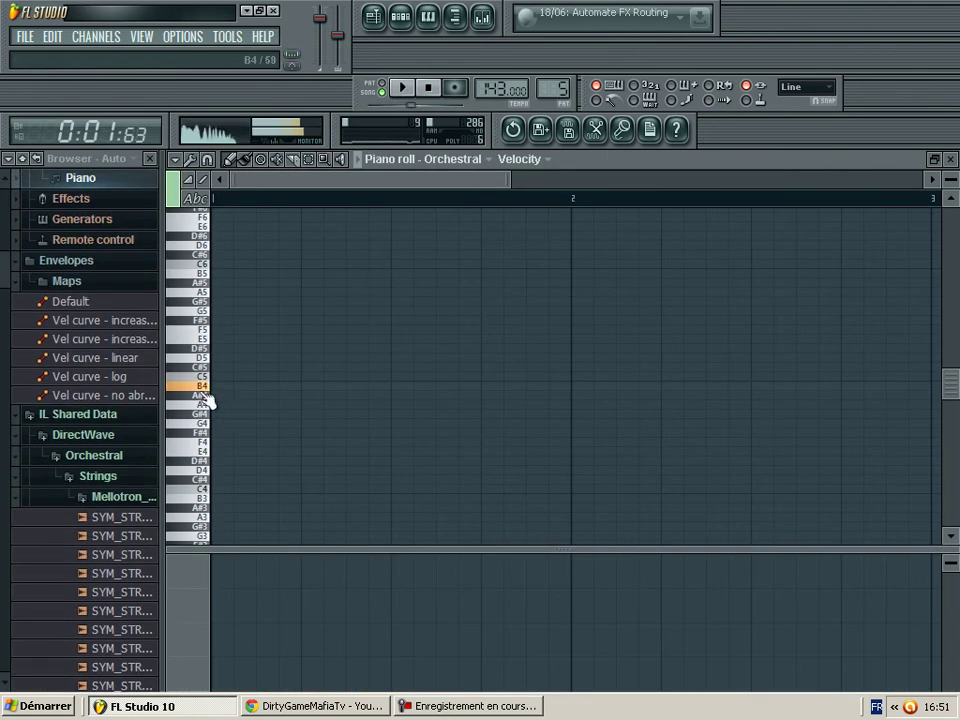
pyautogui.moveTo(199, 329); pyautogui.dragTo(191, 375)
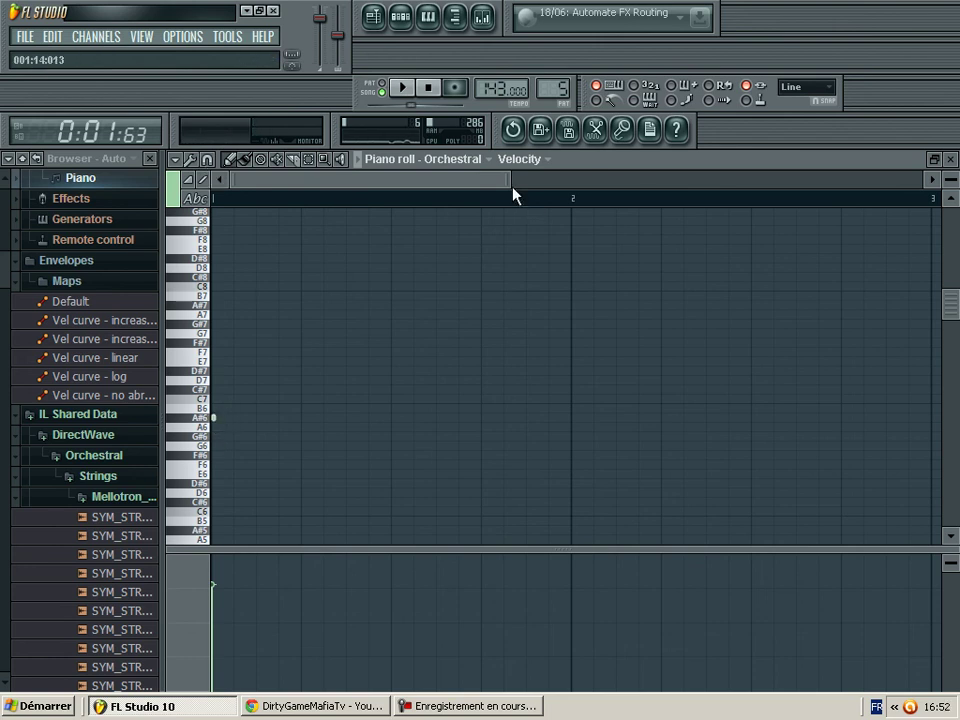
pyautogui.moveTo(510, 184); pyautogui.dragTo(244, 223)
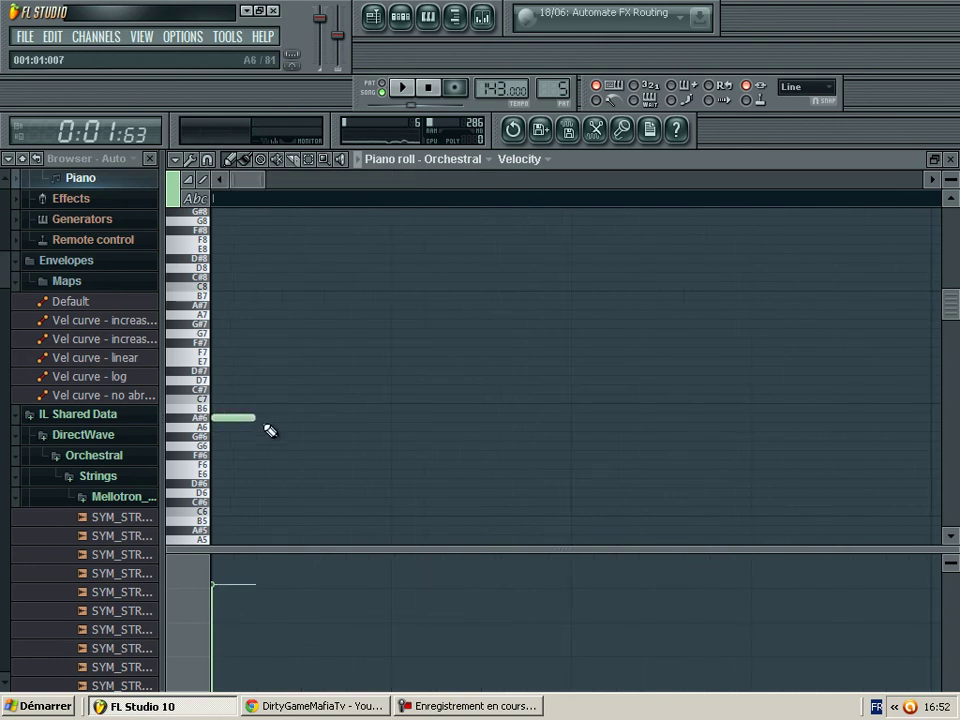
pyautogui.moveTo(331, 427); pyautogui.dragTo(565, 423)
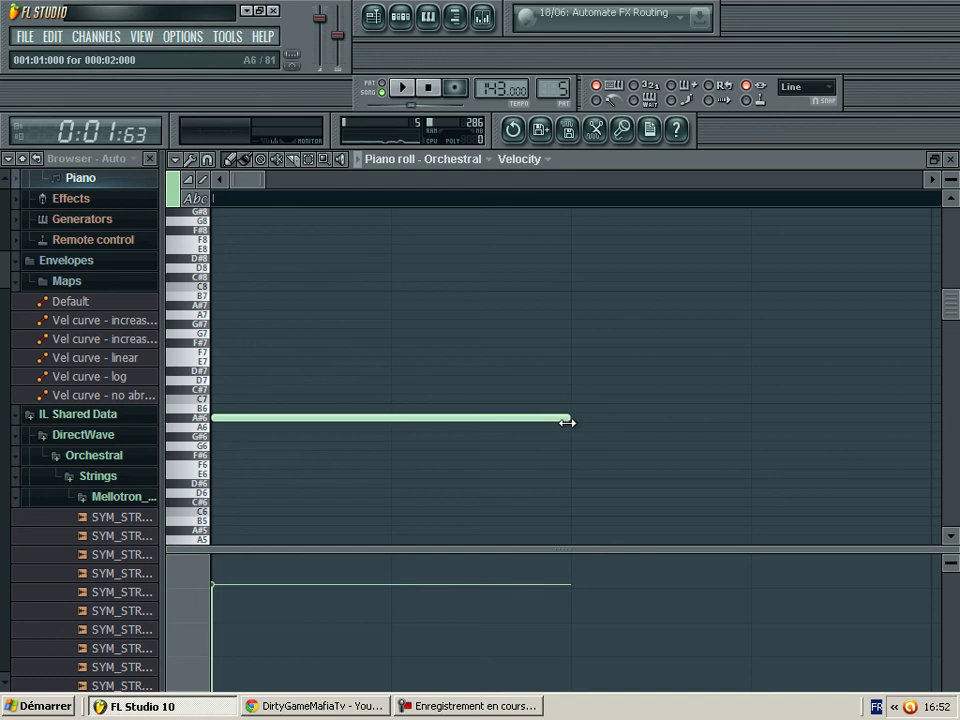
pyautogui.moveTo(260, 181); pyautogui.dragTo(472, 181)
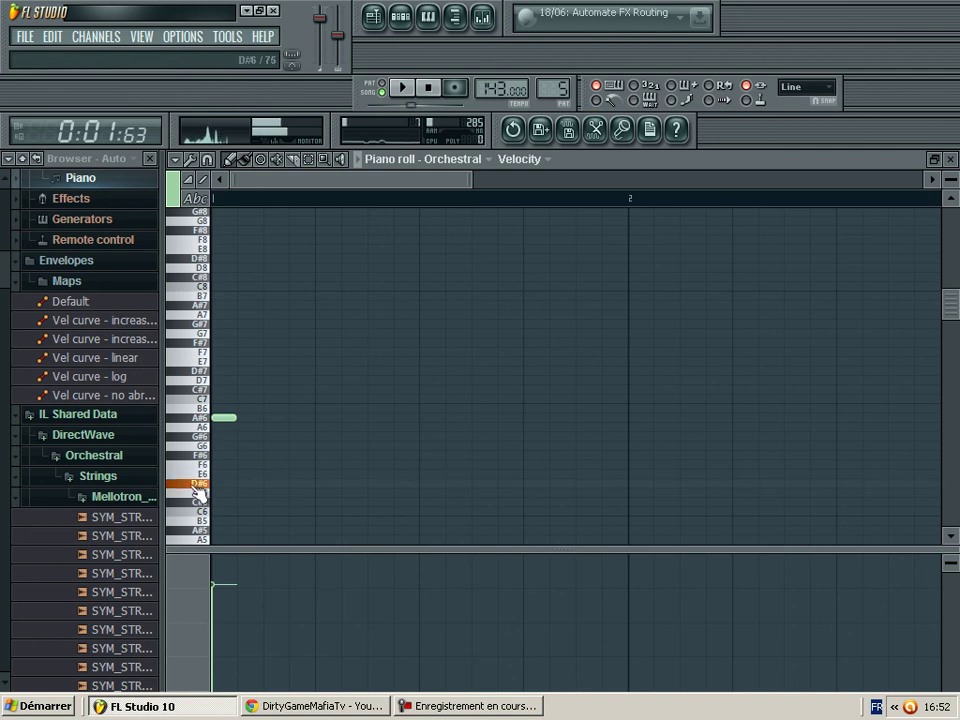
# Step: While the Piano pattern plays, add one-step notes on D#6 at 1:03, F#6 at 1:05, A#6 at 1:07 and D#6 at 1:09
pyautogui.click(403, 88)
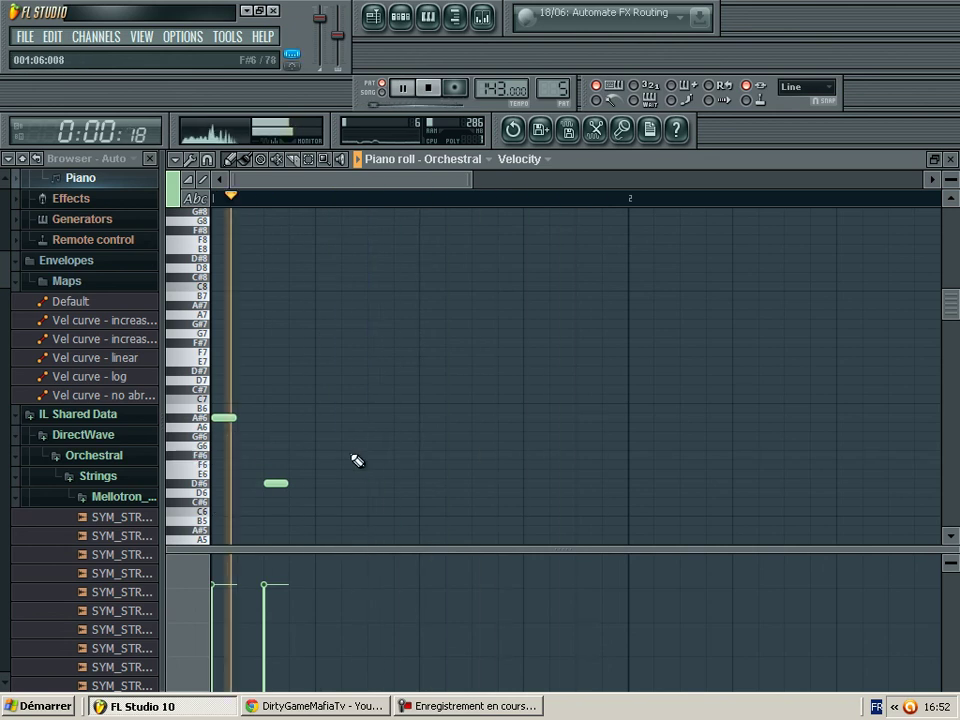
pyautogui.click(320, 455)
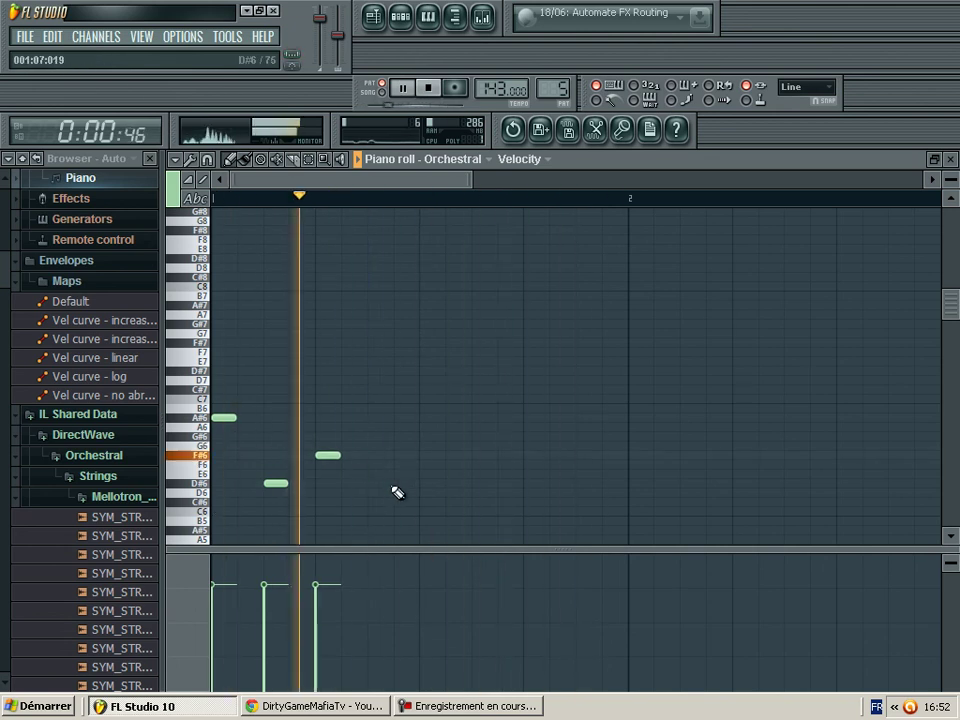
pyautogui.click(383, 418)
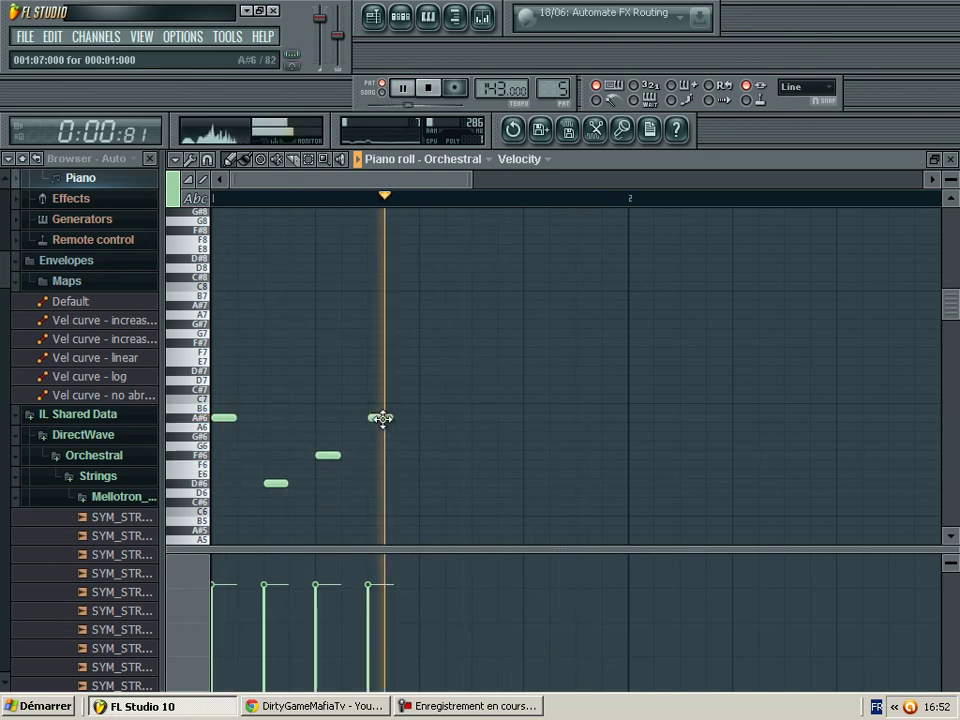
pyautogui.click(422, 455)
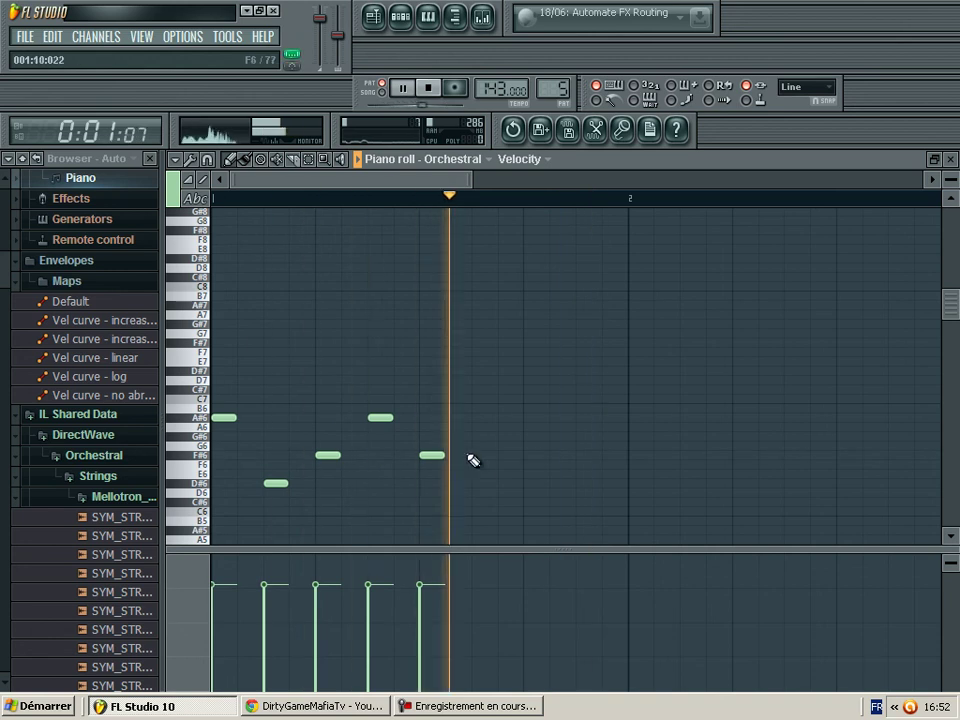
pyautogui.moveTo(422, 455); pyautogui.dragTo(422, 482)
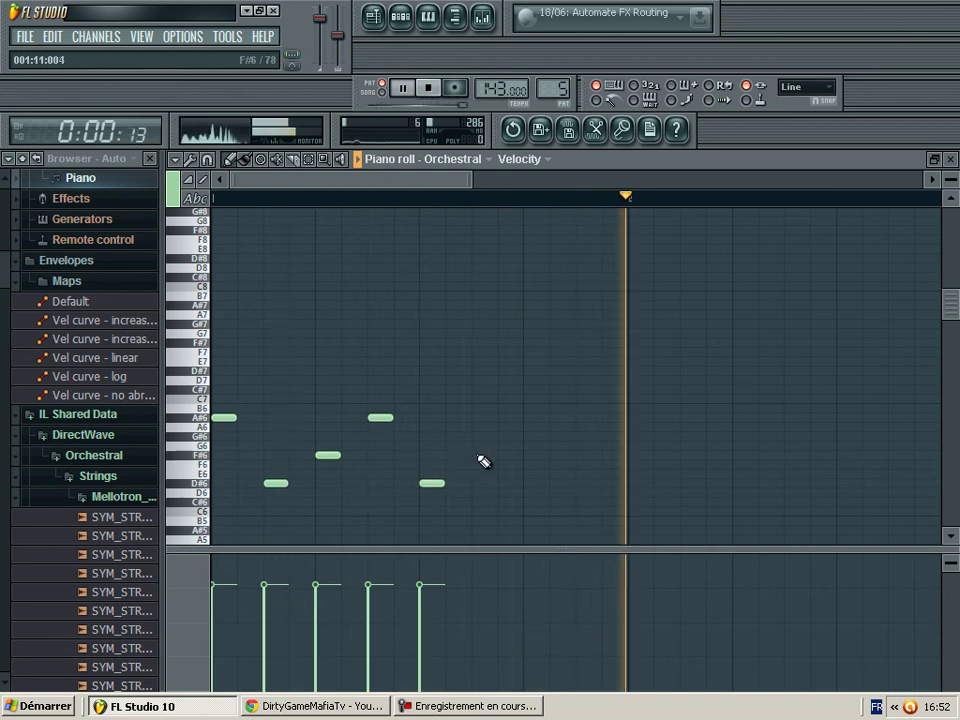
# Step: Complete the bar of the piano melody with one-step notes on F#6 at 1:11, B6 at 1:13 and F#6 at 1:15
pyautogui.click(480, 457)
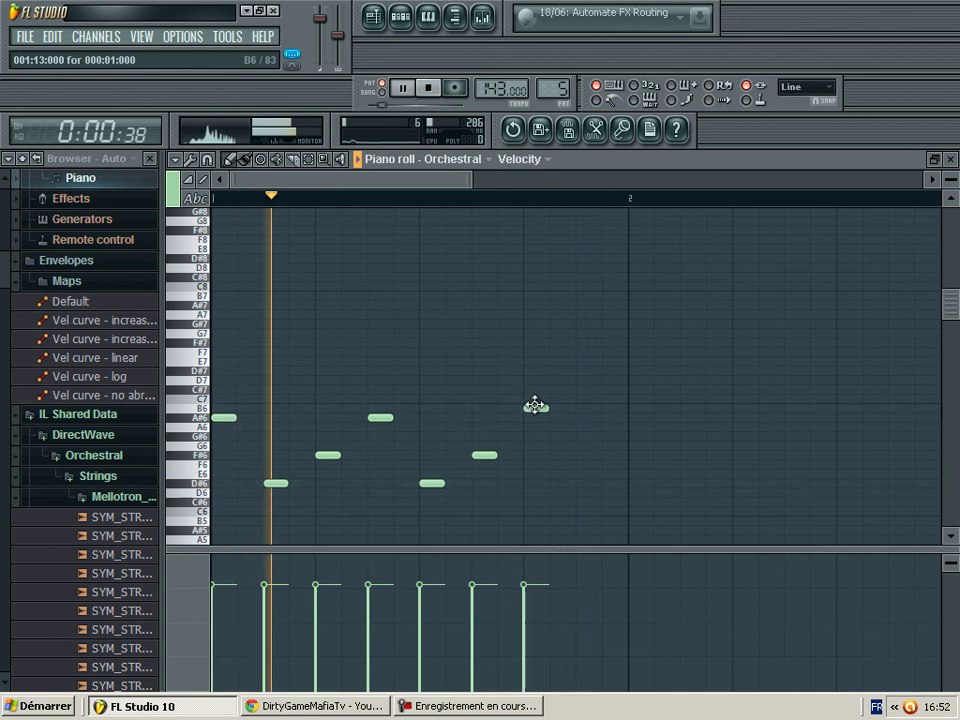
pyautogui.click(535, 407)
pyautogui.moveTo(535, 406)
pyautogui.mouseDown()
pyautogui.moveTo(531, 387)
pyautogui.moveTo(529, 414)
pyautogui.mouseUp()
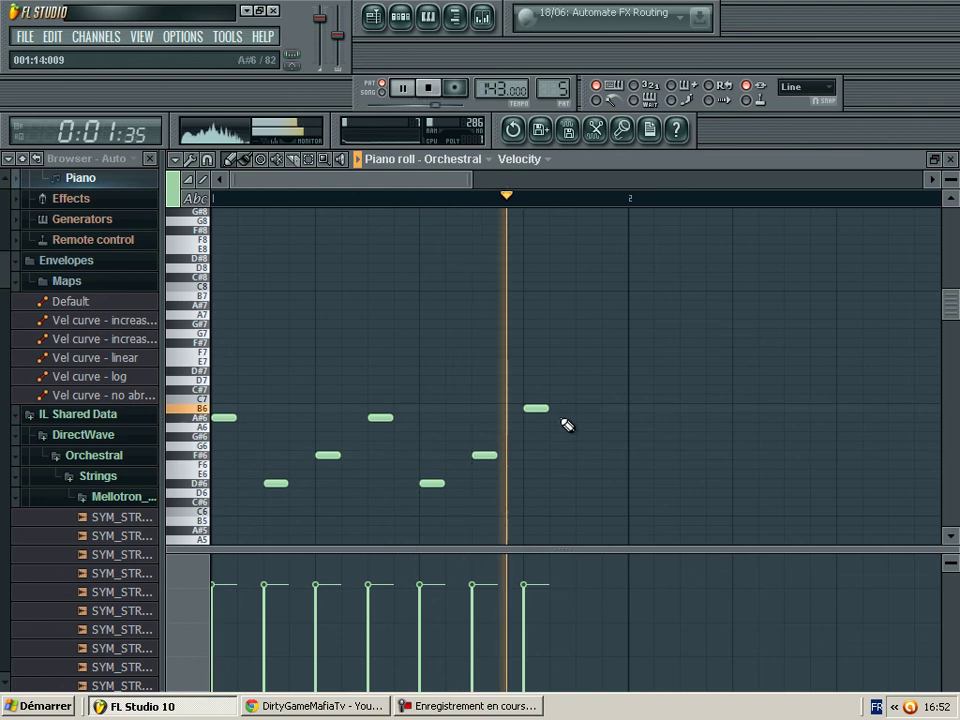
pyautogui.click(580, 455)
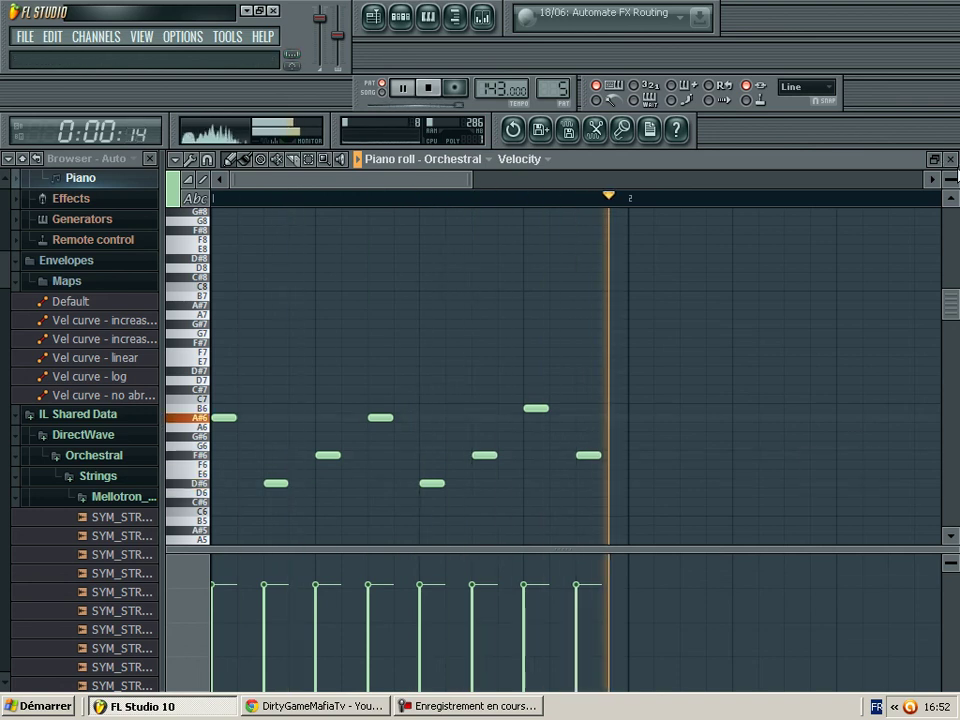
# Step: Lower the last melody note at 1:15 to D#6 and place Piano clips at bars 1 and 2 of Track 5
pyautogui.moveTo(584, 458); pyautogui.dragTo(589, 485)
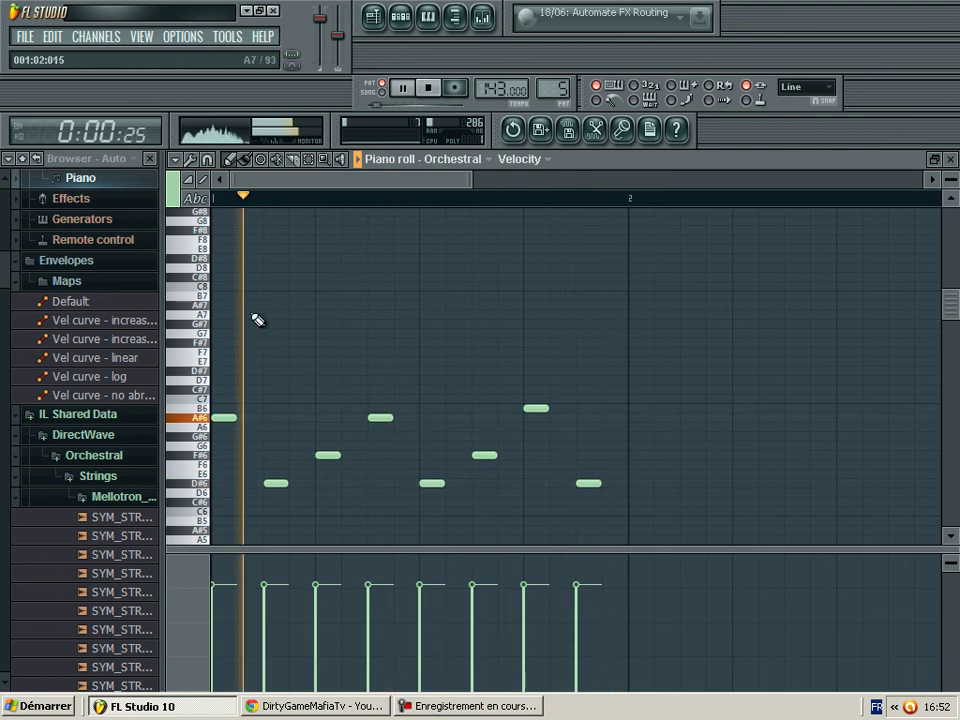
pyautogui.click(951, 160)
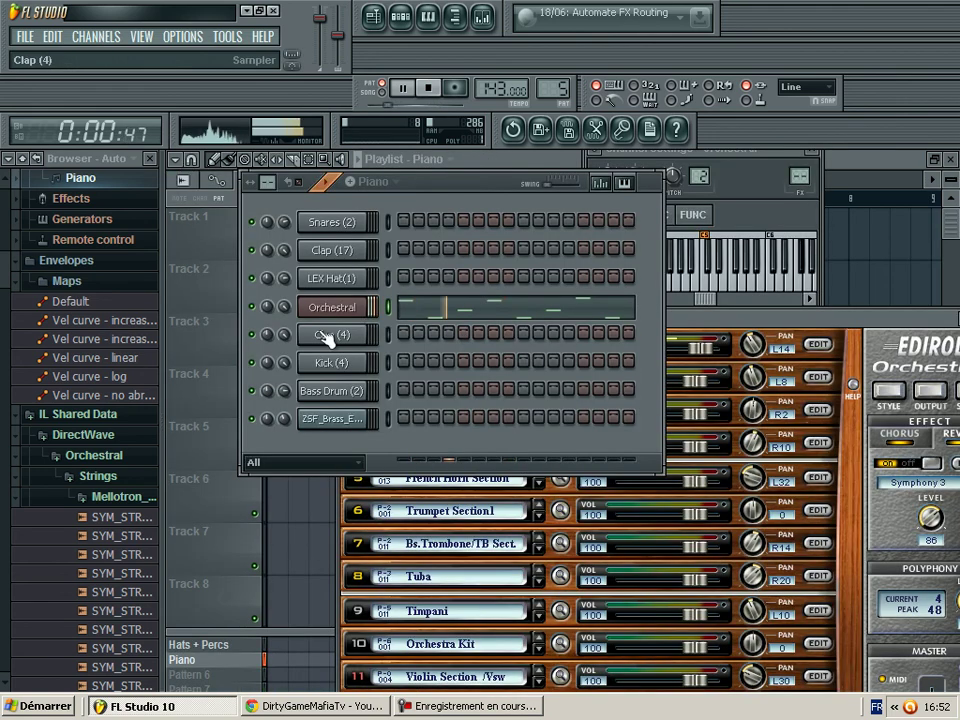
pyautogui.click(225, 310)
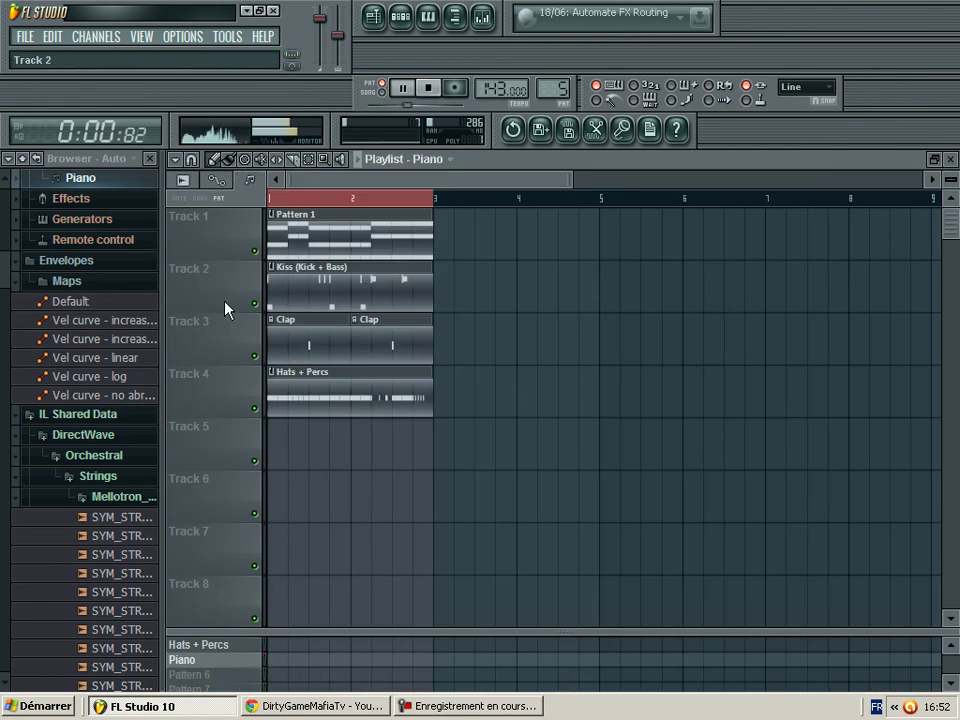
pyautogui.click(283, 463)
pyautogui.click(353, 447)
# Step: Open the LEX Hat(1) notes from the Hats + Percs clip, switch playback to song mode and close the piano roll
pyautogui.doubleClick(360, 382)
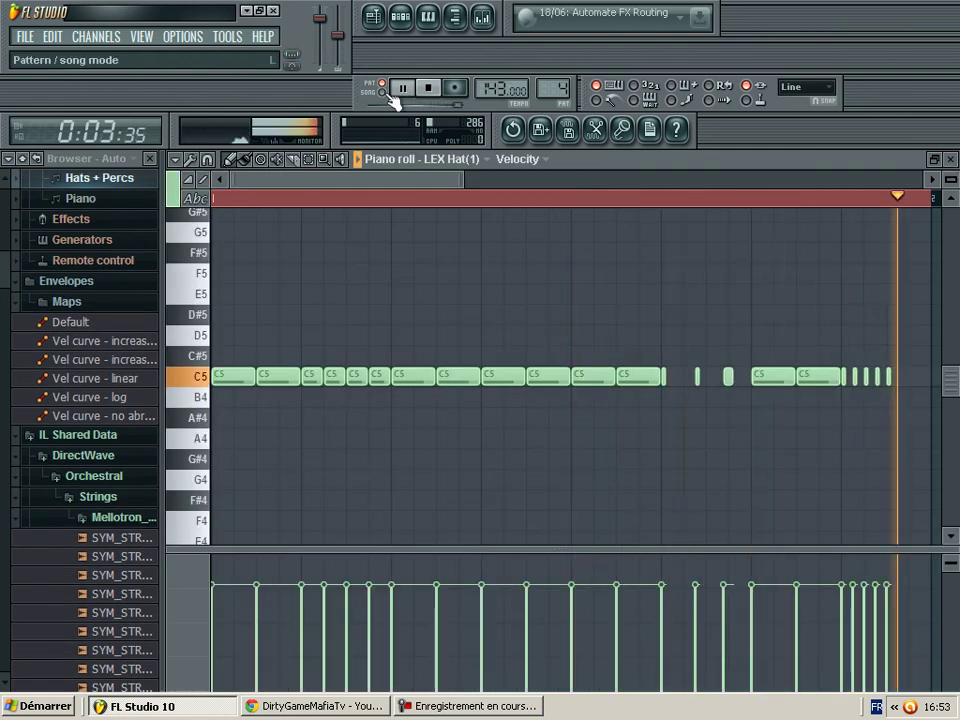
pyautogui.press('F5')
pyautogui.press('F7')
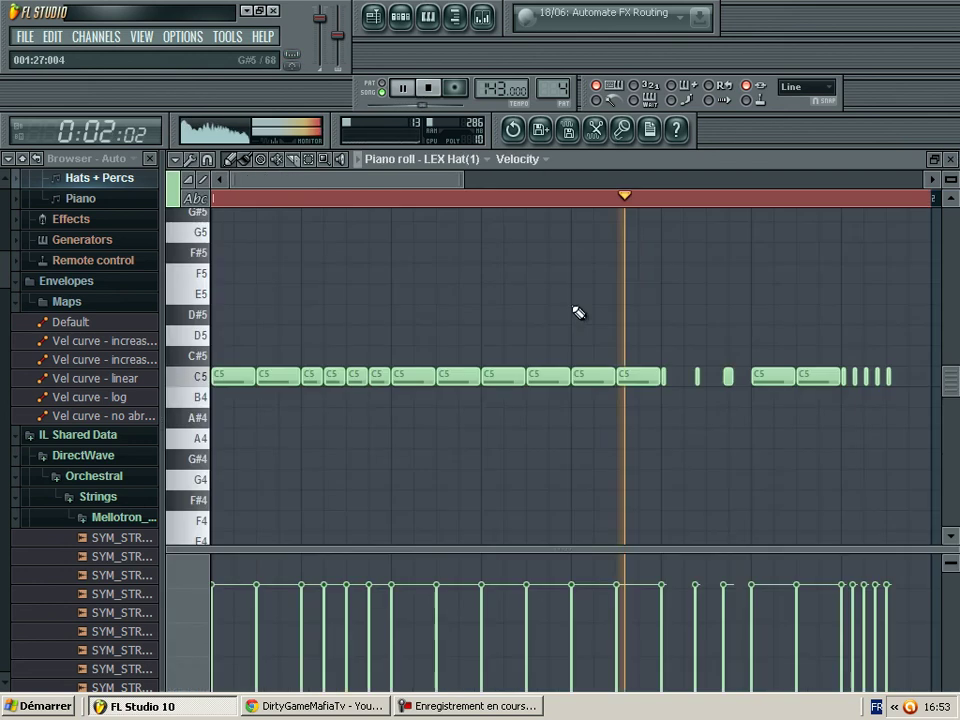
pyautogui.click(953, 162)
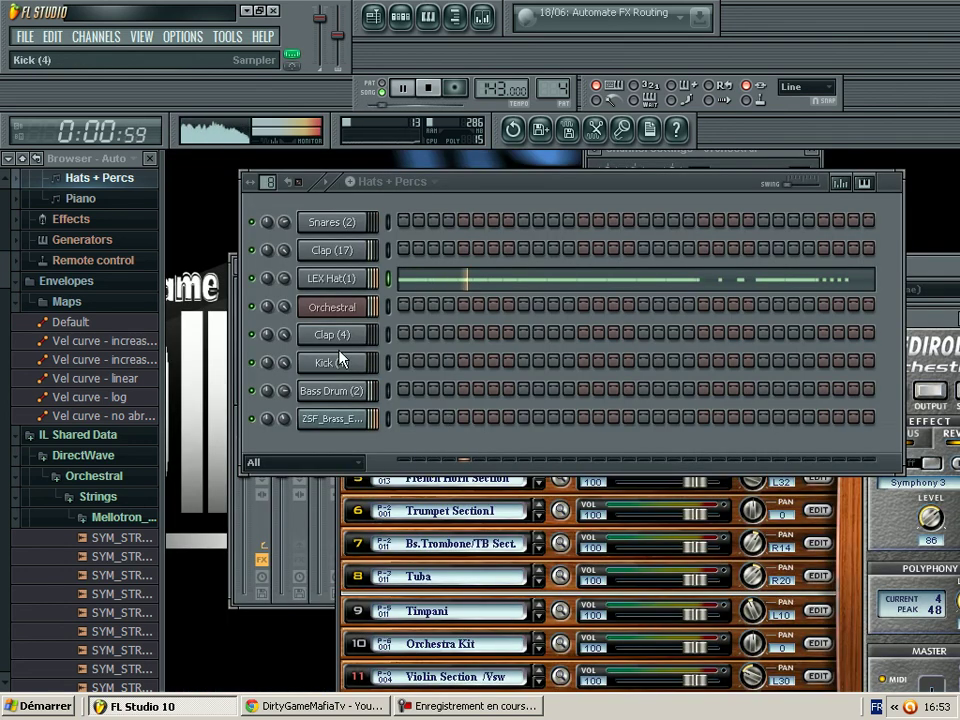
# Step: Open the Orchestral piano roll of the Piano pattern, select all notes and check their shared level properties
pyautogui.click(350, 314)
pyautogui.click(348, 318)
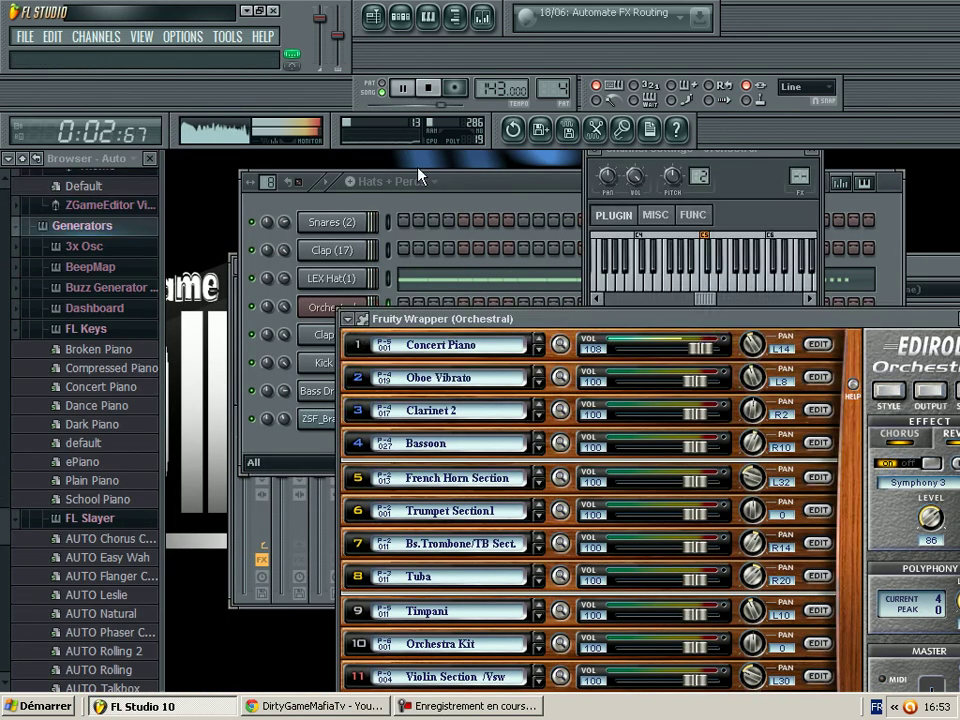
pyautogui.click(418, 176)
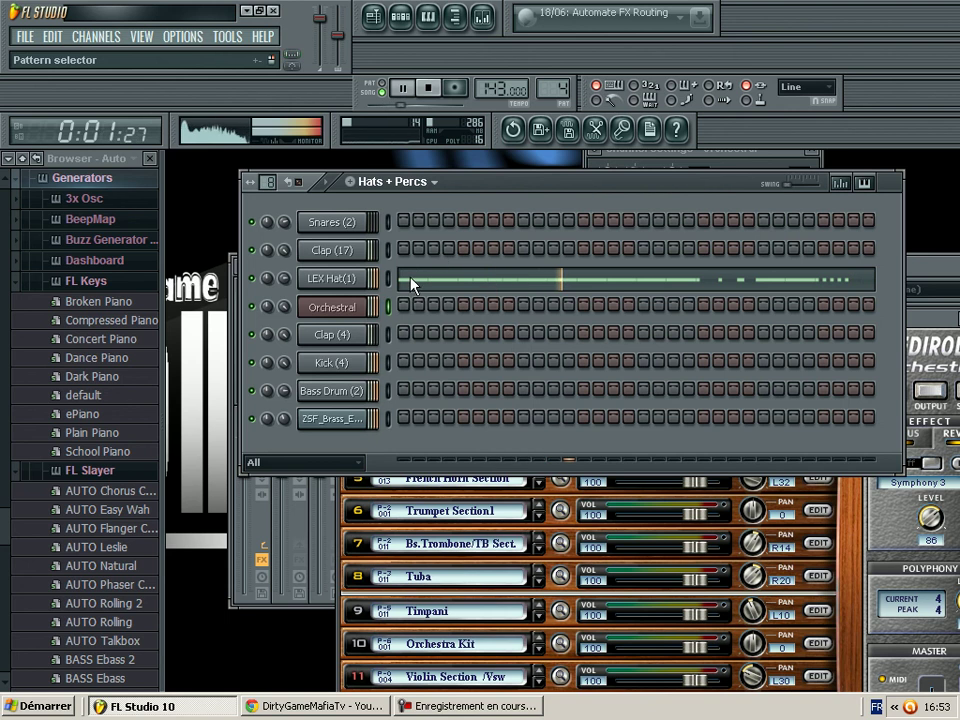
pyautogui.press('KP_Add')
pyautogui.click(464, 301)
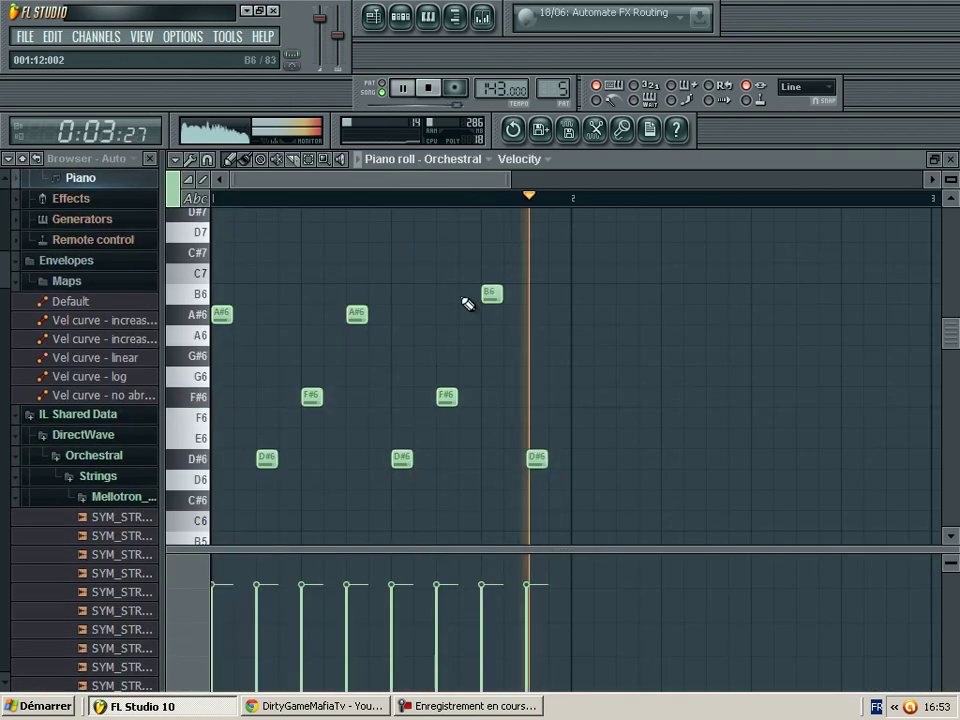
pyautogui.hotkey('ctrl', 'a')
pyautogui.doubleClick(220, 316)
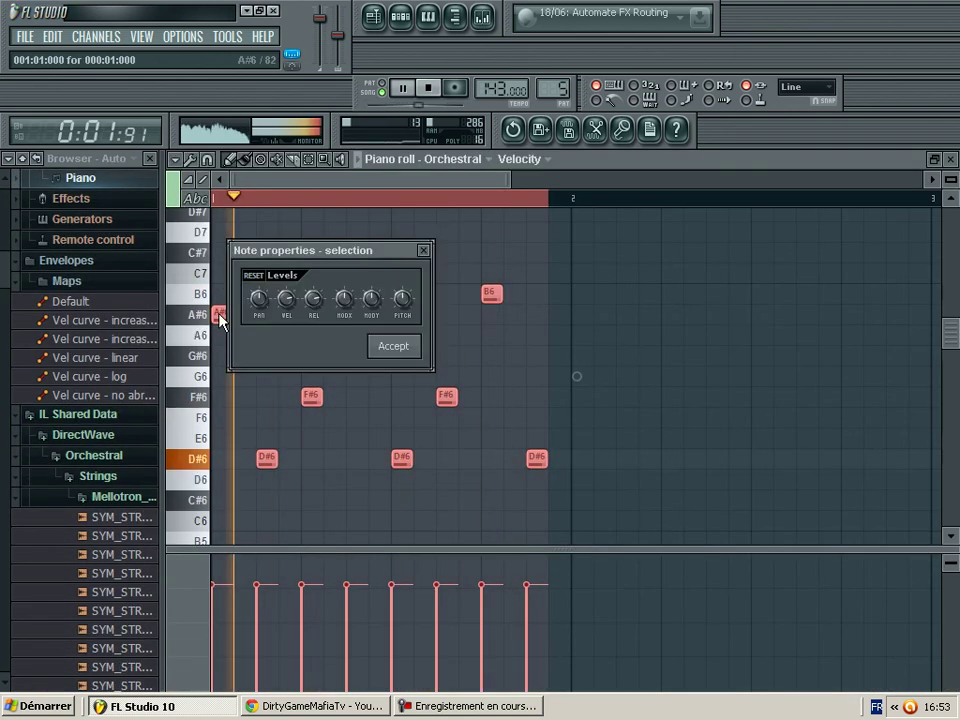
pyautogui.click(383, 348)
# Step: Listen to the two-bar arrangement in song mode with the playlist shown, and close the playlist
pyautogui.press('F7')
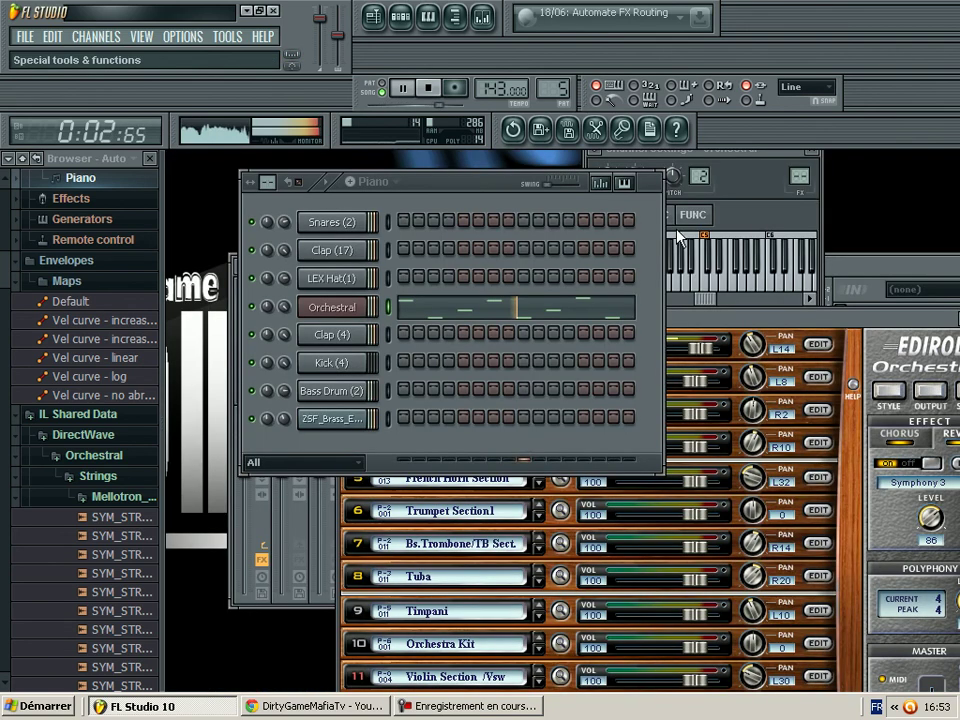
pyautogui.click(382, 92)
pyautogui.press('F5')
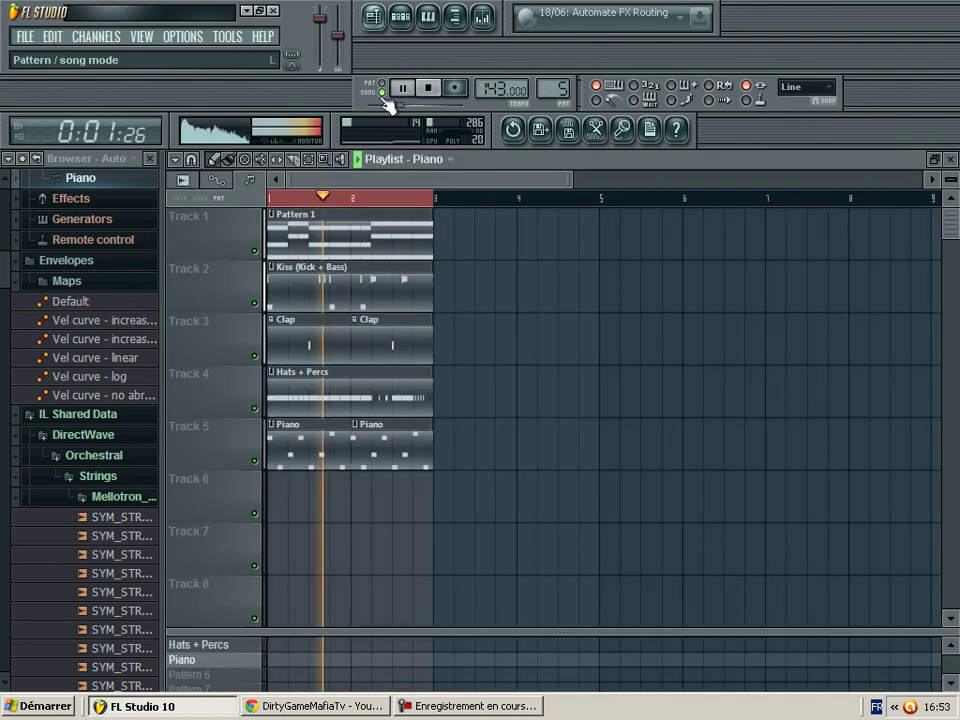
pyautogui.click(947, 160)
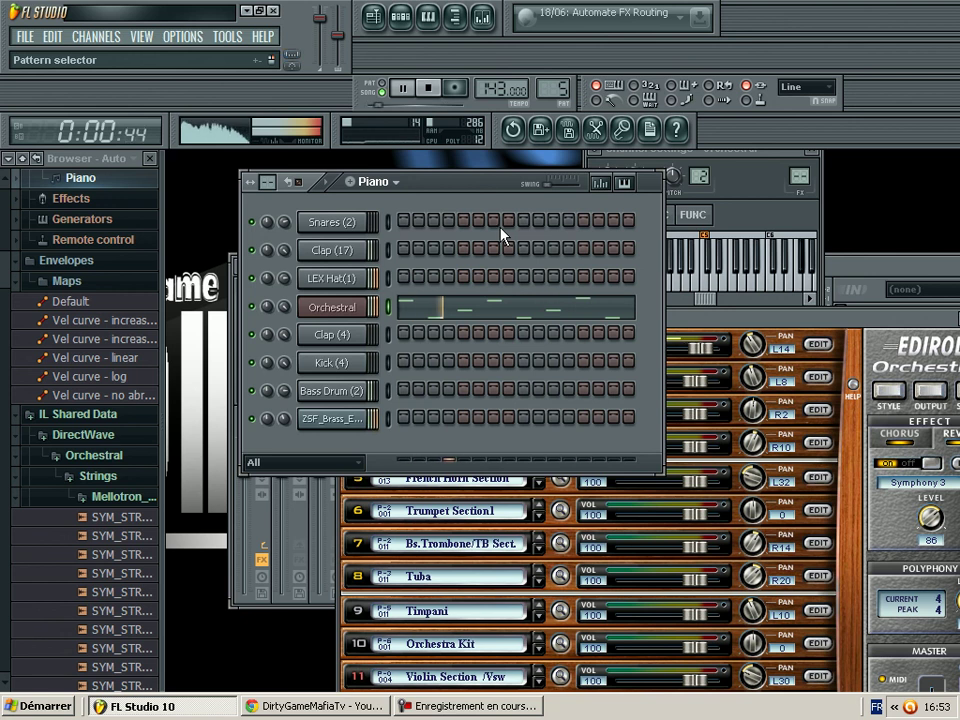
pyautogui.press('F4')
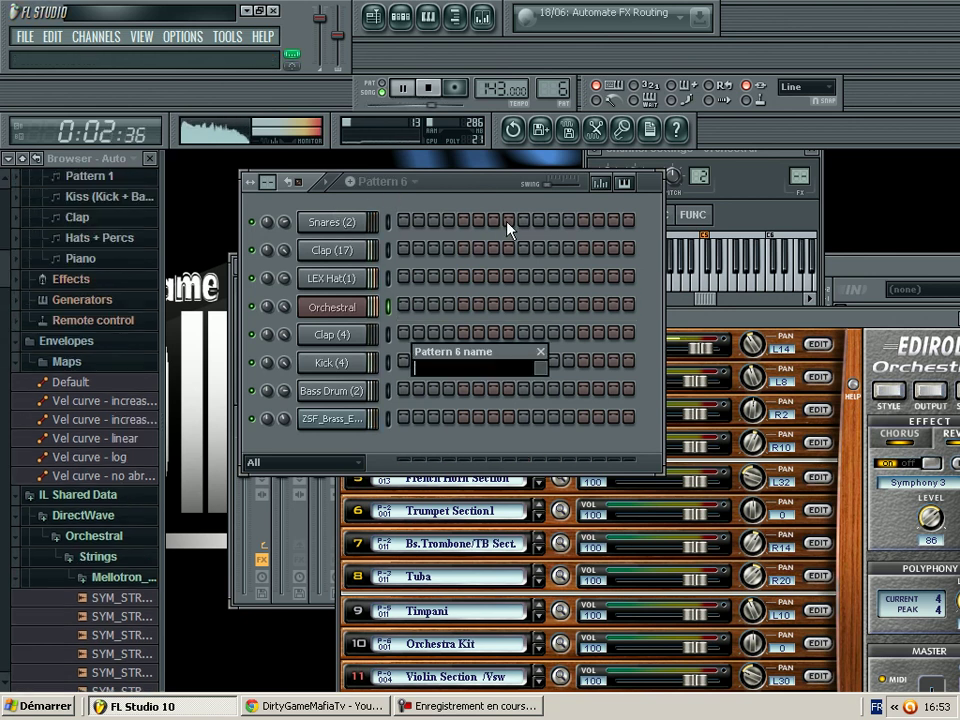
pyautogui.write('Sze')
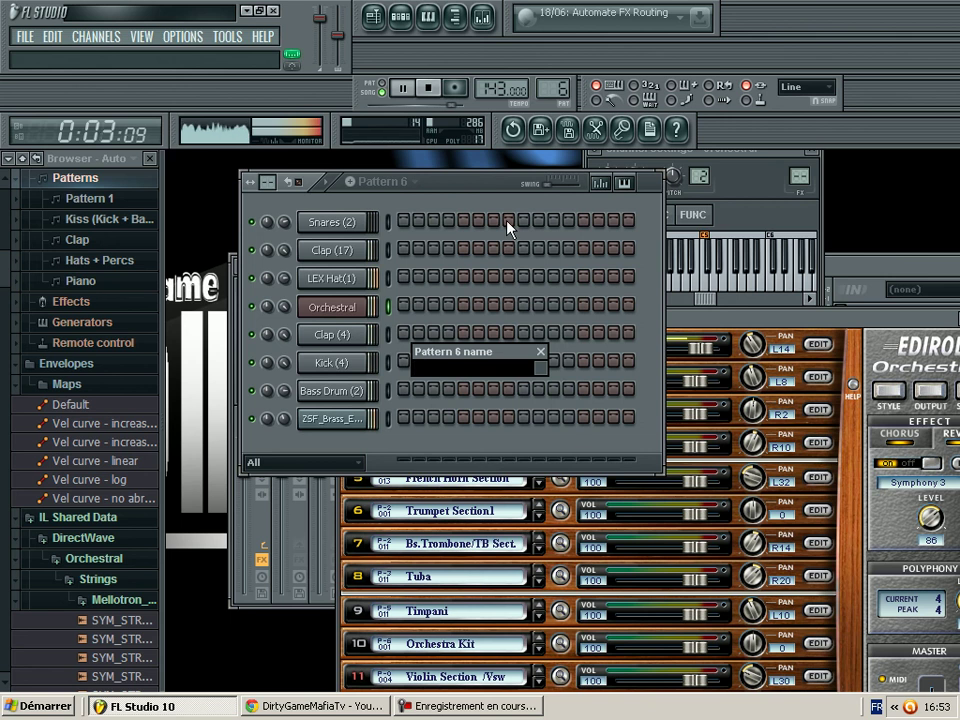
pyautogui.click(541, 352)
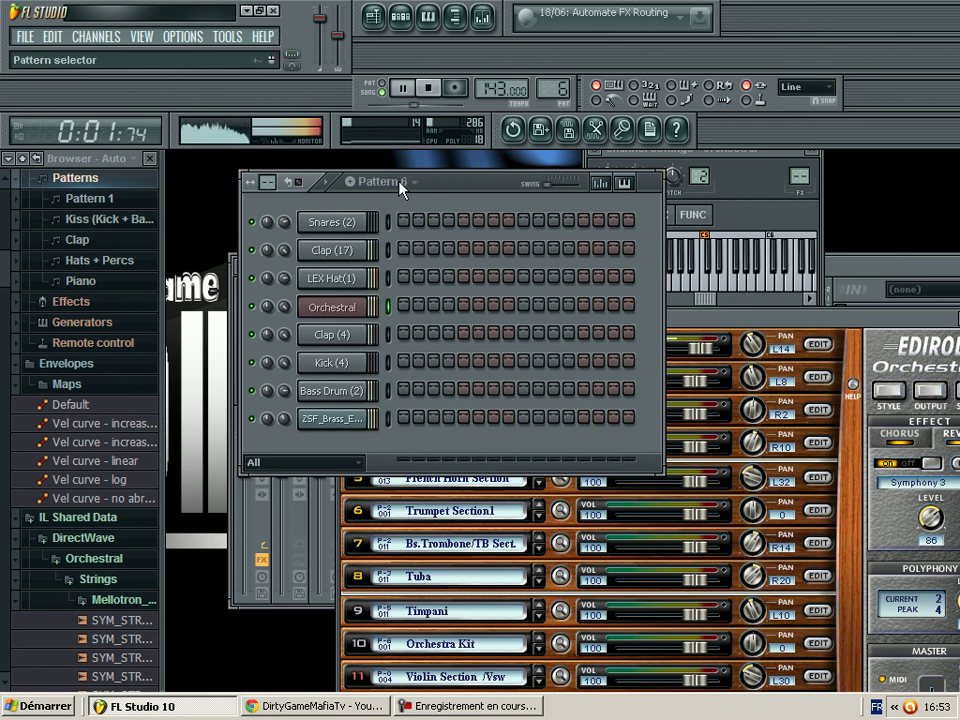
pyautogui.click(400, 272)
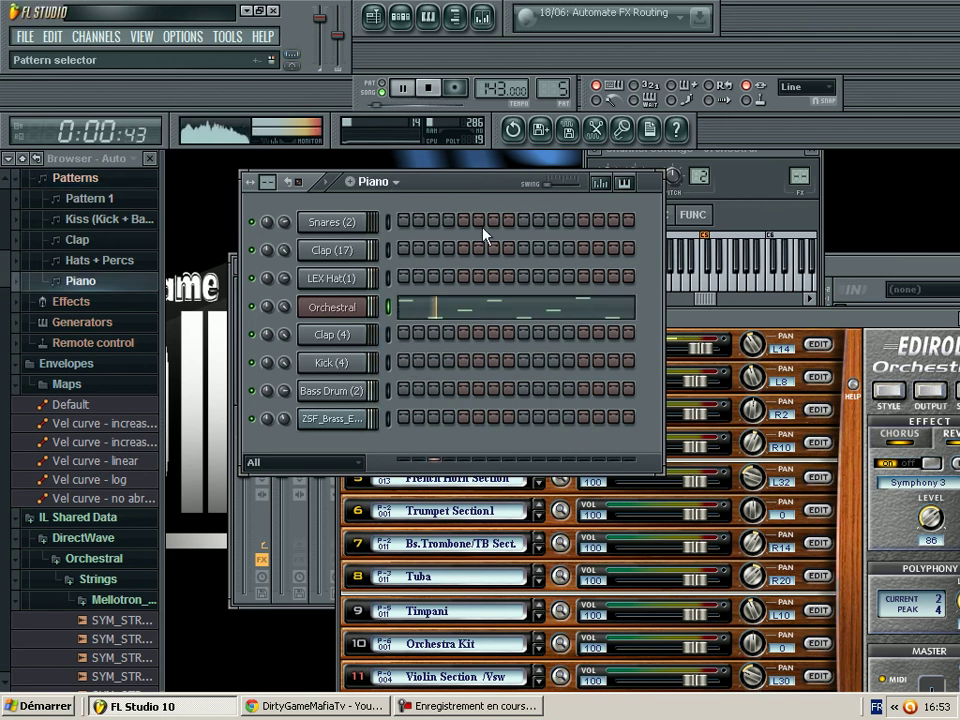
# Step: Create a new pattern named VG chants and add an empty Sampler channel
pyautogui.press('F4')
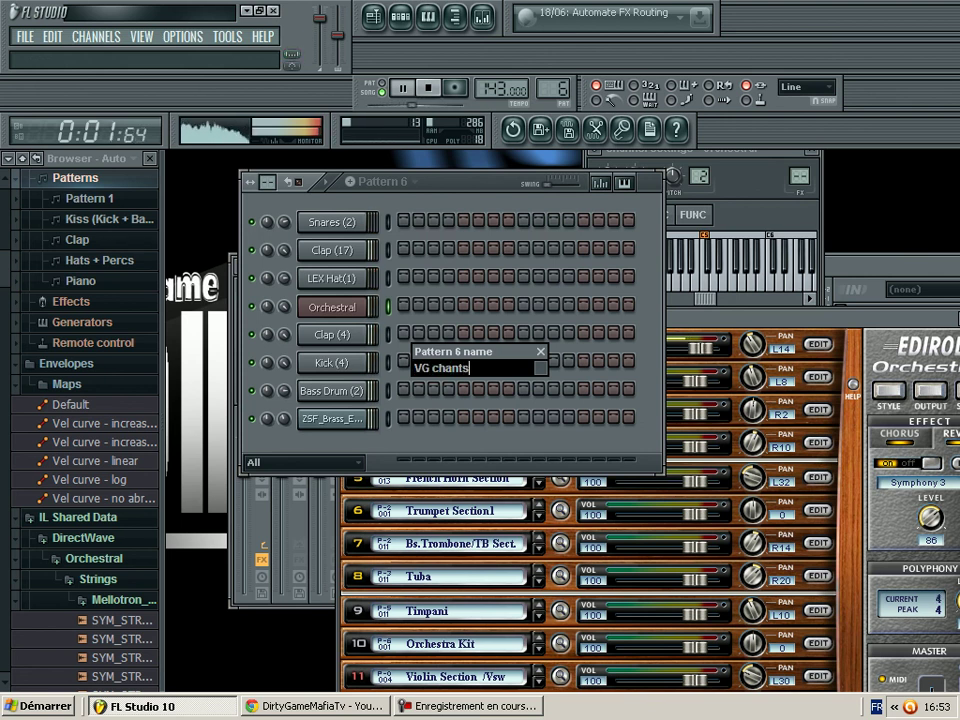
pyautogui.press('Return')
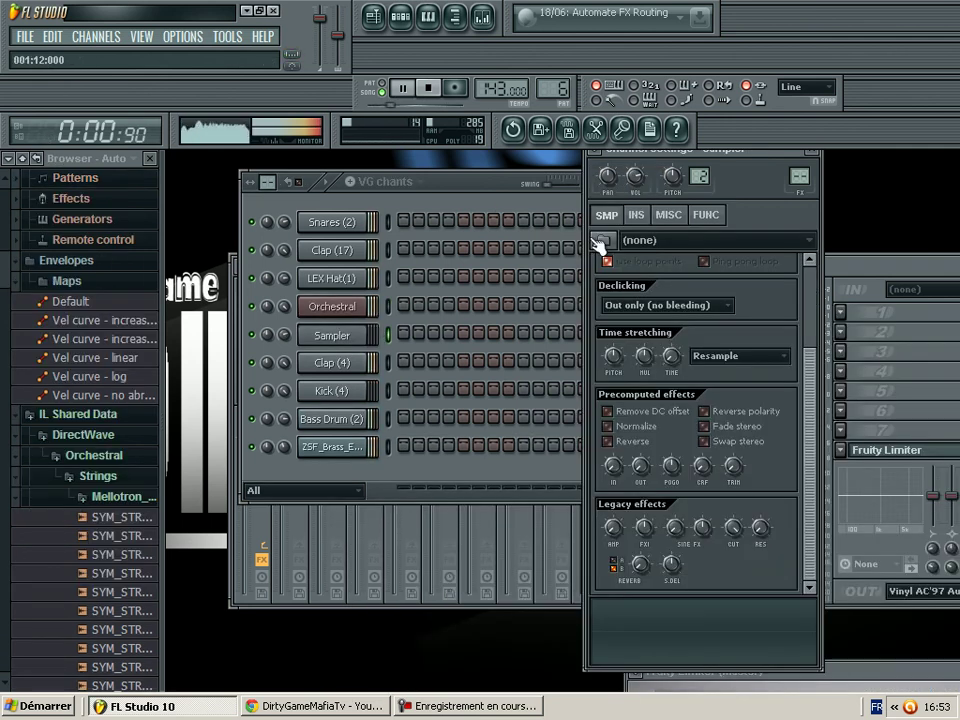
pyautogui.click(602, 243)
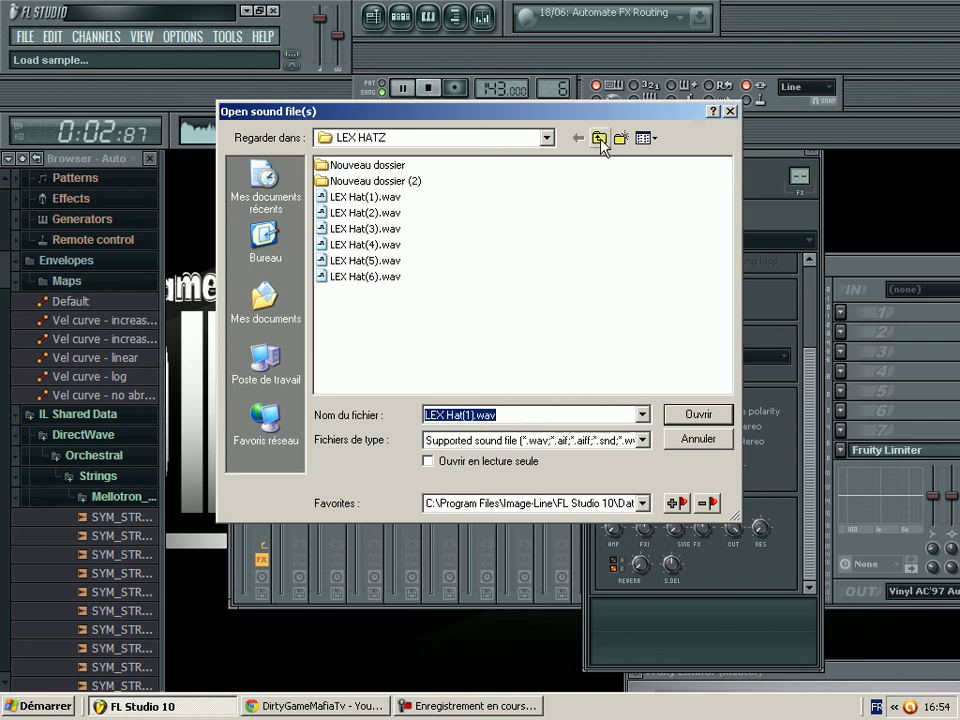
pyautogui.click(600, 138)
pyautogui.click(600, 138)
pyautogui.click(600, 138)
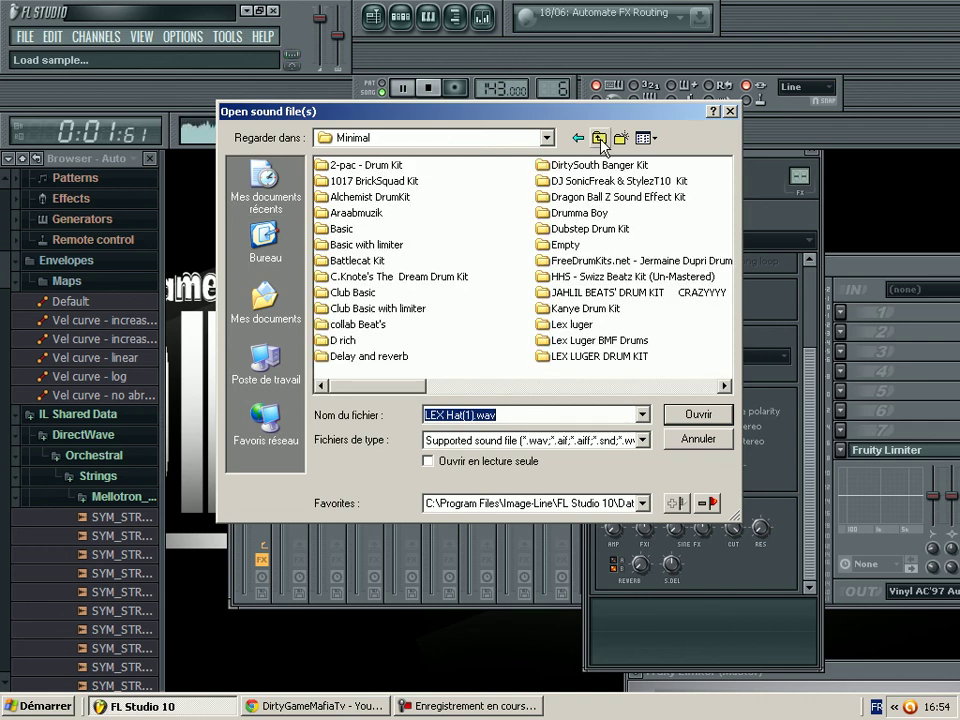
pyautogui.doubleClick(370, 164)
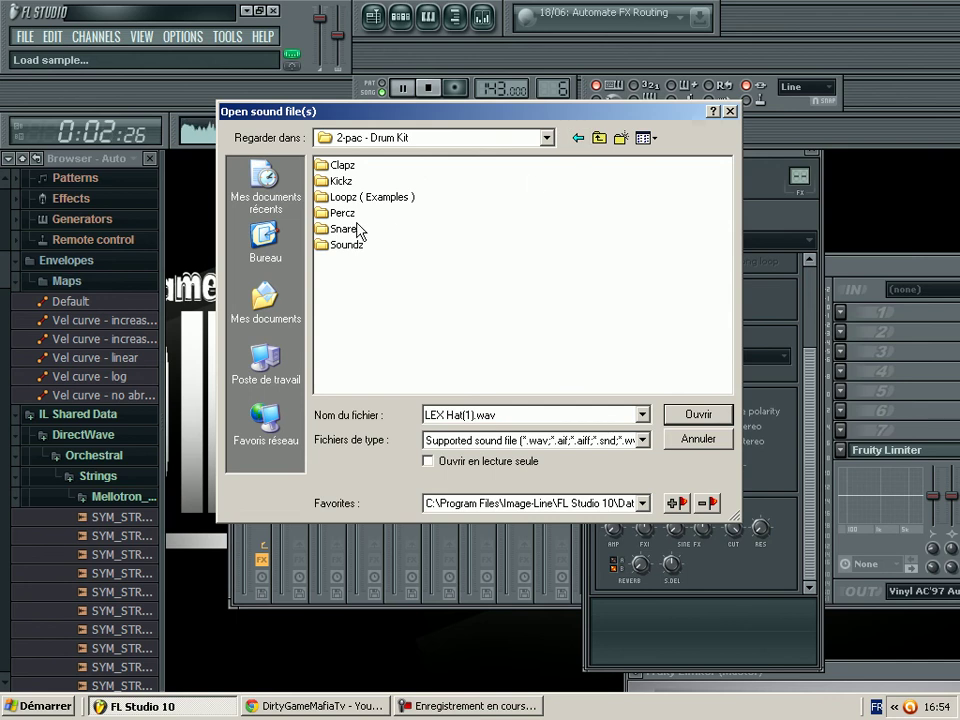
pyautogui.click(678, 445)
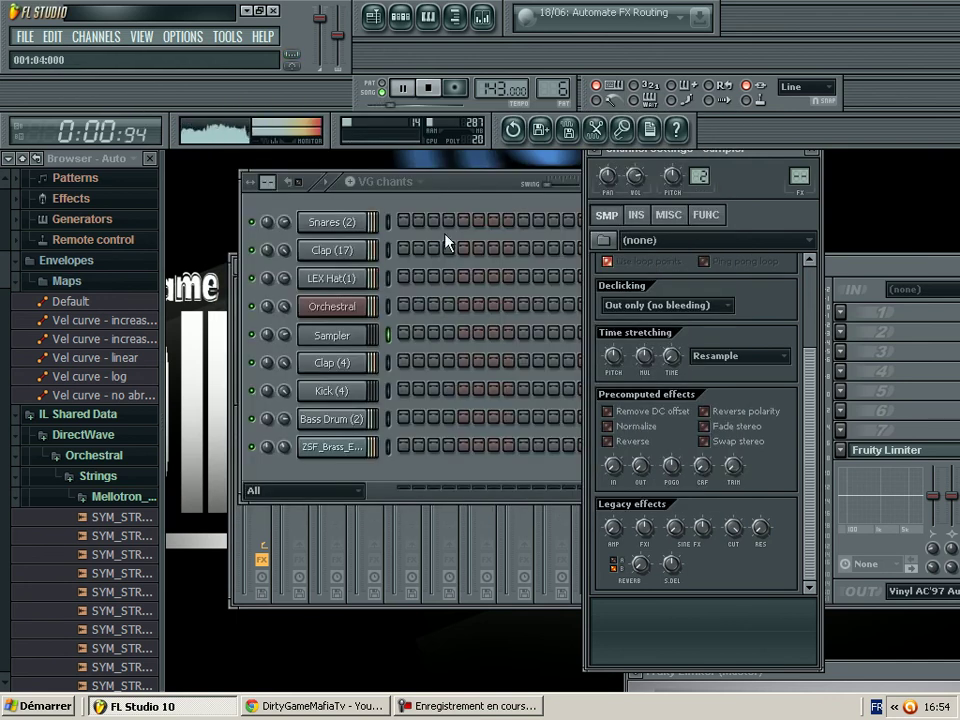
pyautogui.click(403, 88)
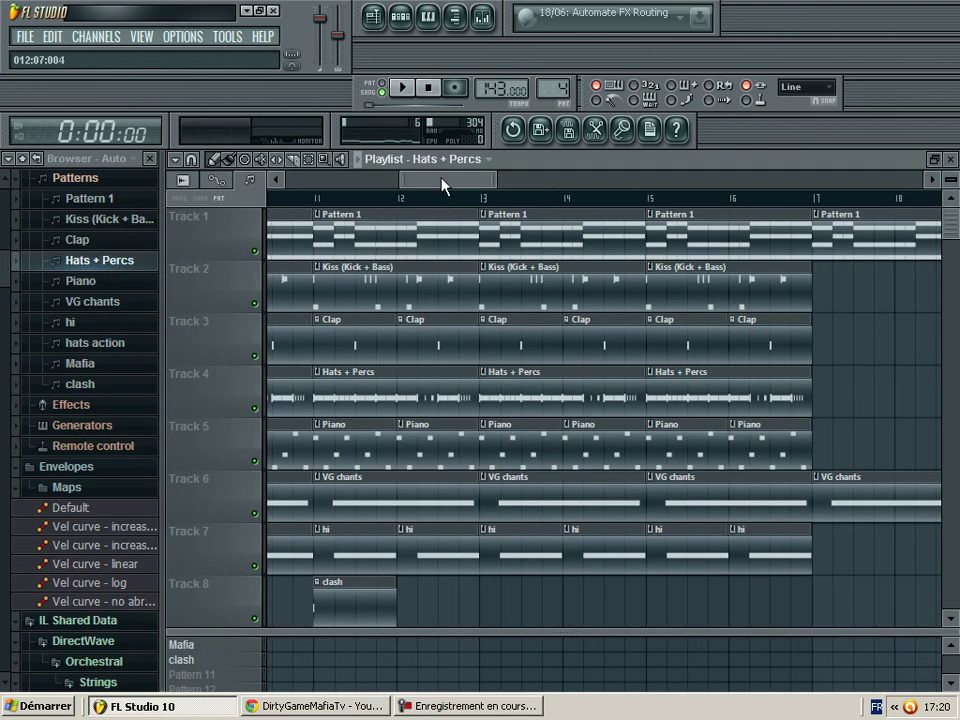
# Step: Play the full arrangement from bar 1 and follow its opening section in the playlist
pyautogui.moveTo(443, 185); pyautogui.dragTo(167, 162)
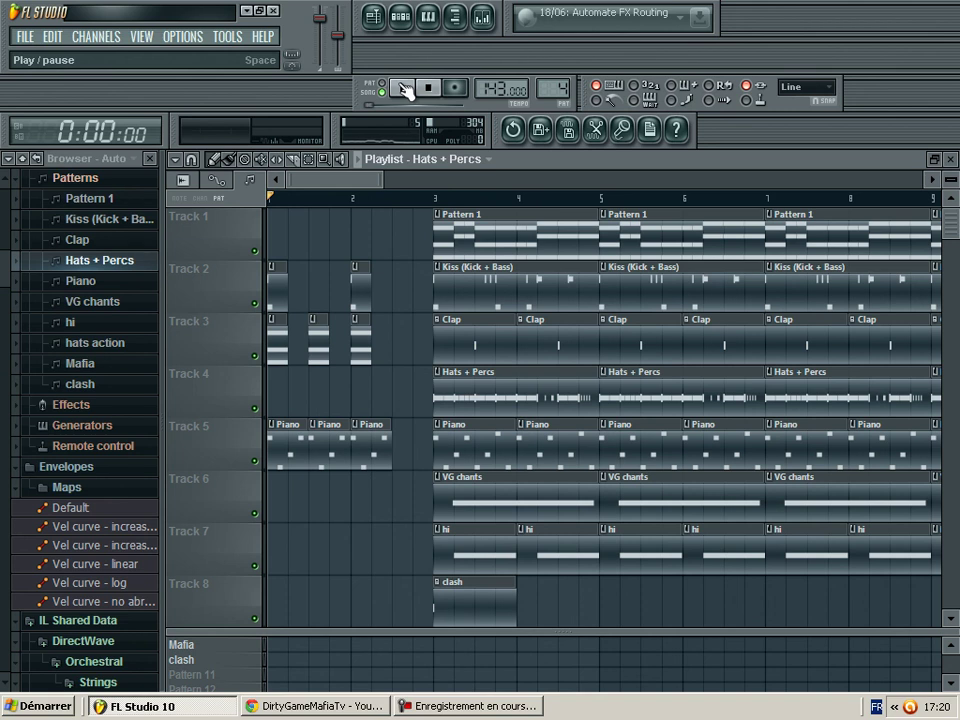
pyautogui.click(404, 89)
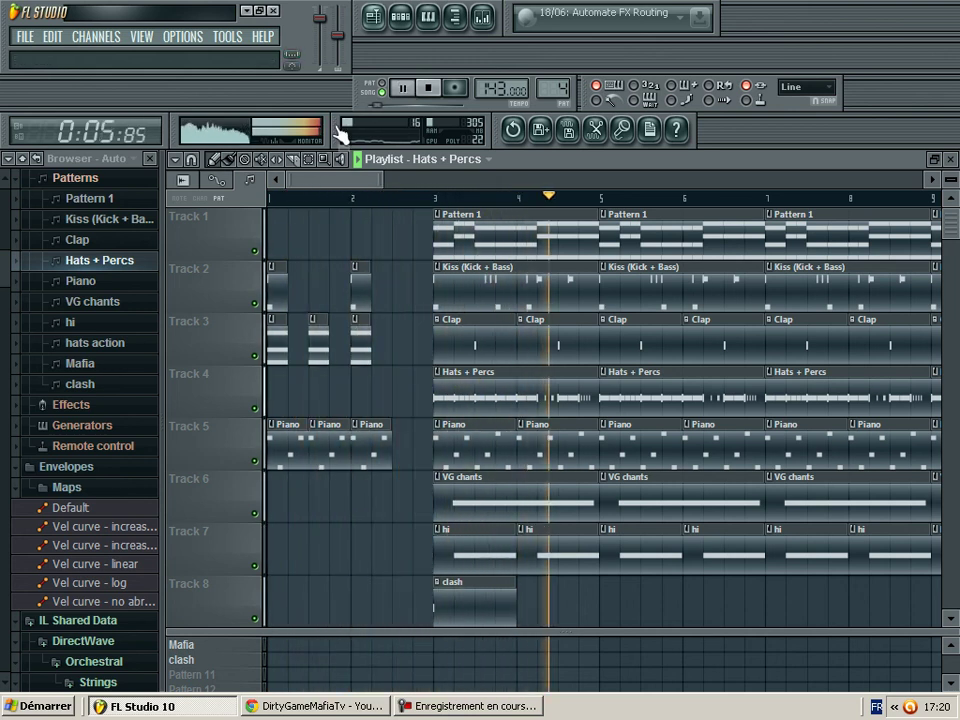
pyautogui.moveTo(369, 178); pyautogui.dragTo(387, 178)
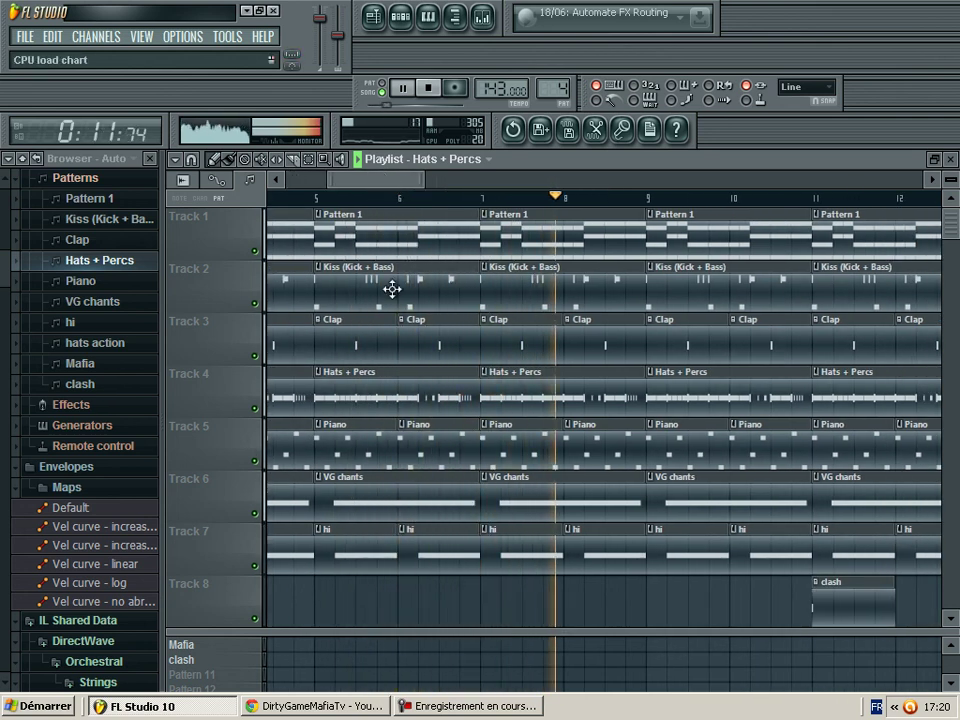
pyautogui.click(534, 710)
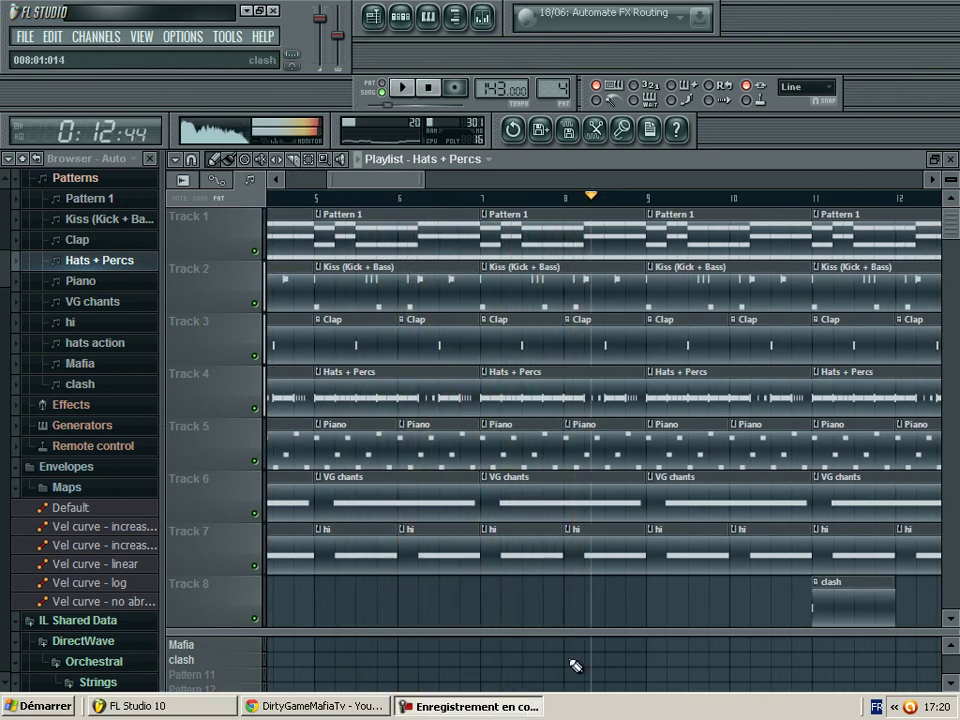
# Step: Replay the arrangement from the start, follow the playhead through to the closing bars and stop playback
pyautogui.click(428, 89)
pyautogui.click(404, 89)
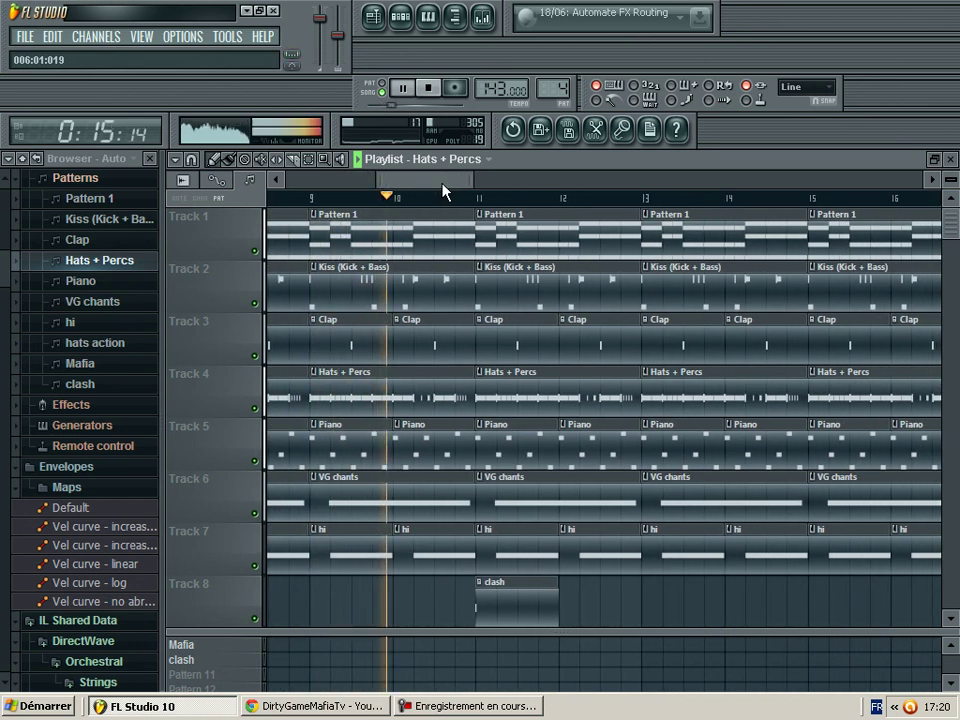
pyautogui.moveTo(441, 183); pyautogui.dragTo(477, 176)
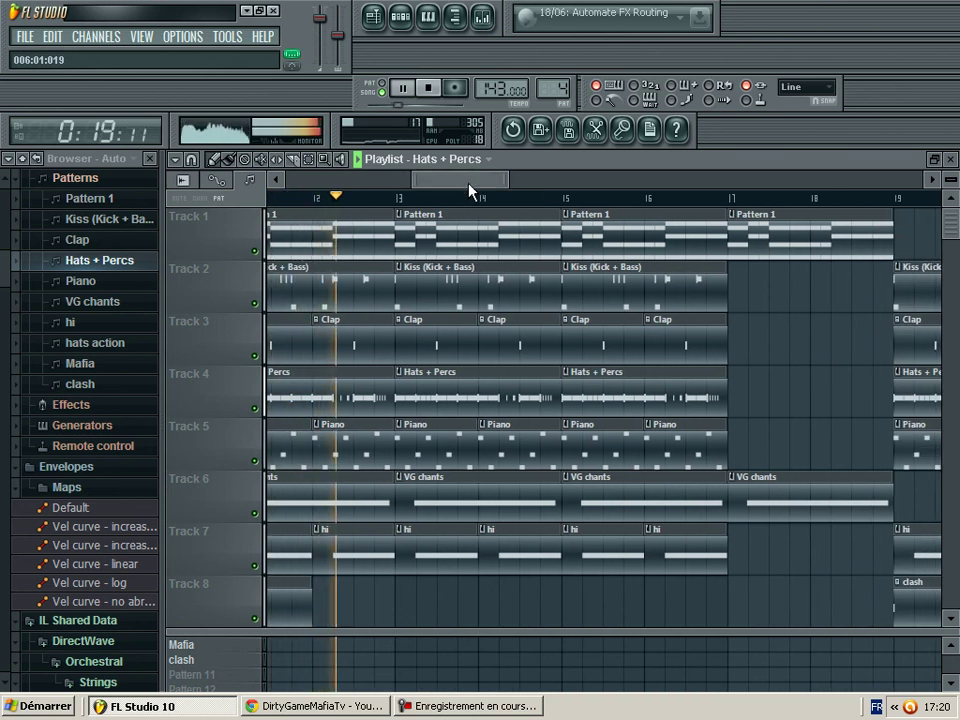
pyautogui.moveTo(468, 183); pyautogui.dragTo(488, 191)
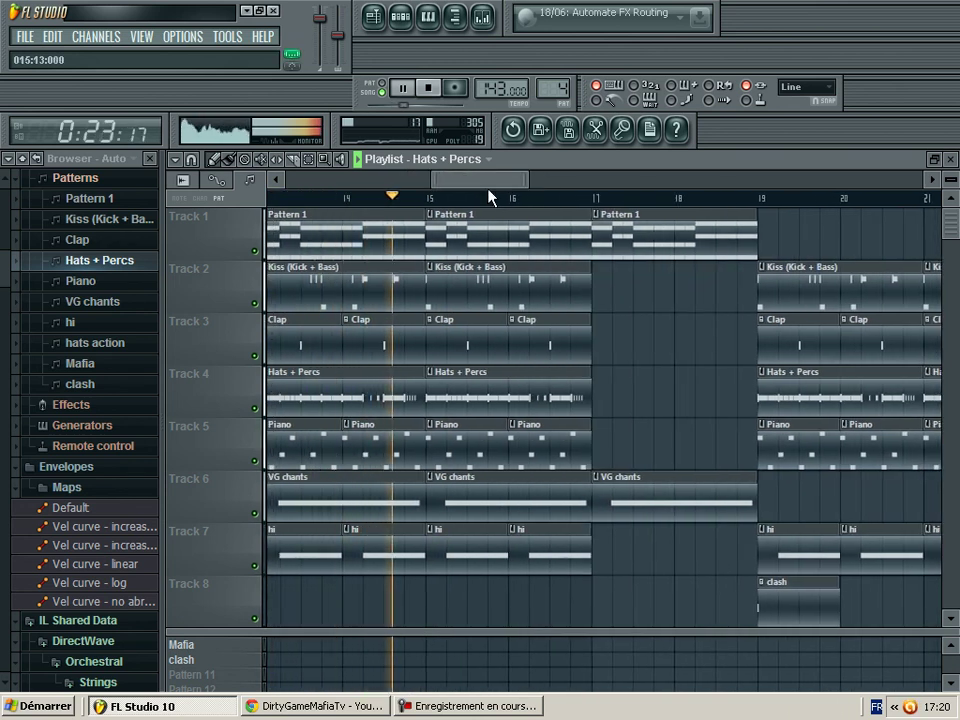
pyautogui.moveTo(489, 189); pyautogui.dragTo(533, 186)
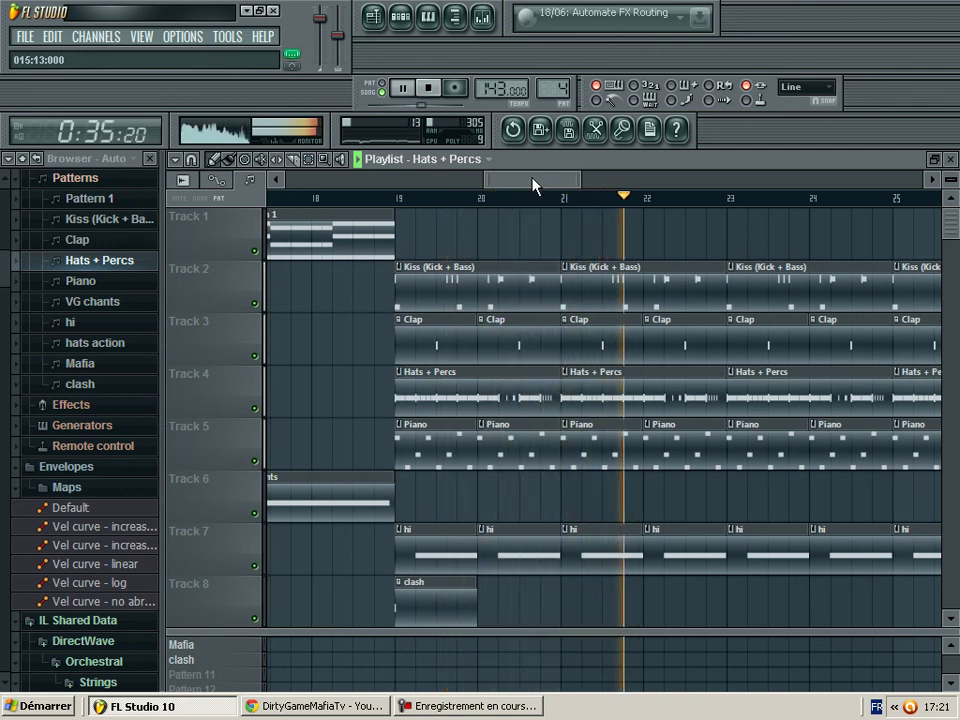
pyautogui.moveTo(533, 186); pyautogui.dragTo(587, 184)
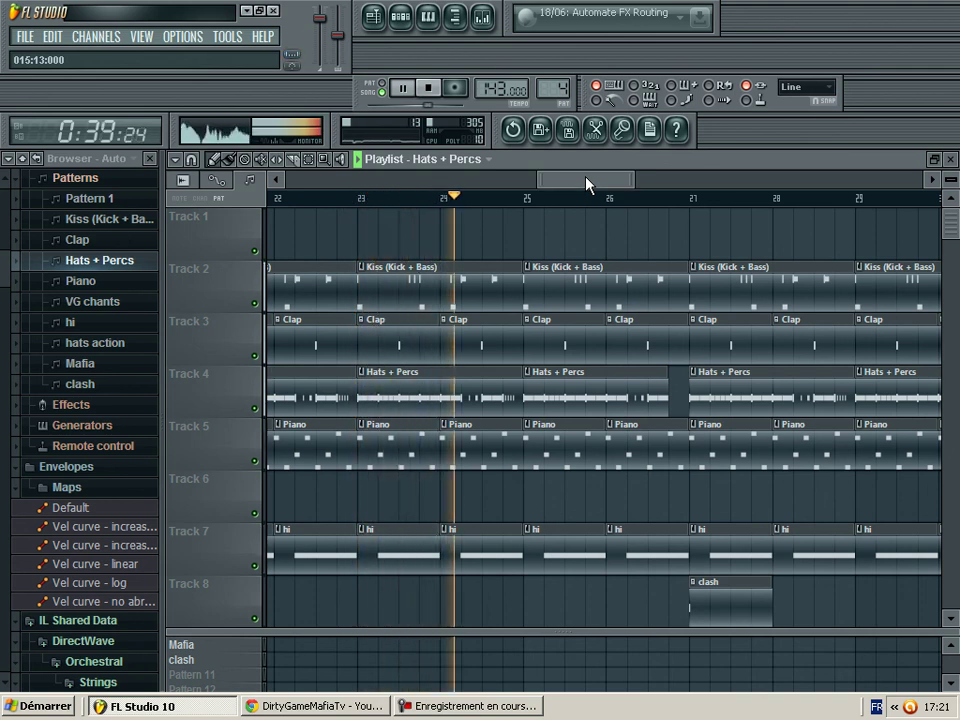
pyautogui.moveTo(587, 184); pyautogui.dragTo(627, 178)
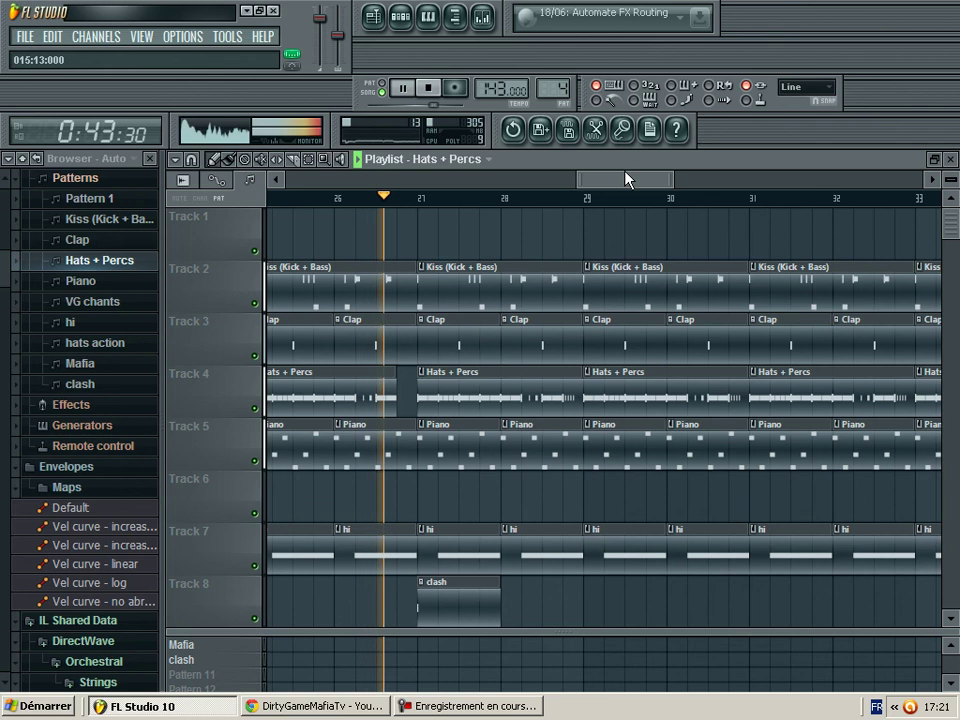
pyautogui.moveTo(612, 190); pyautogui.dragTo(658, 185)
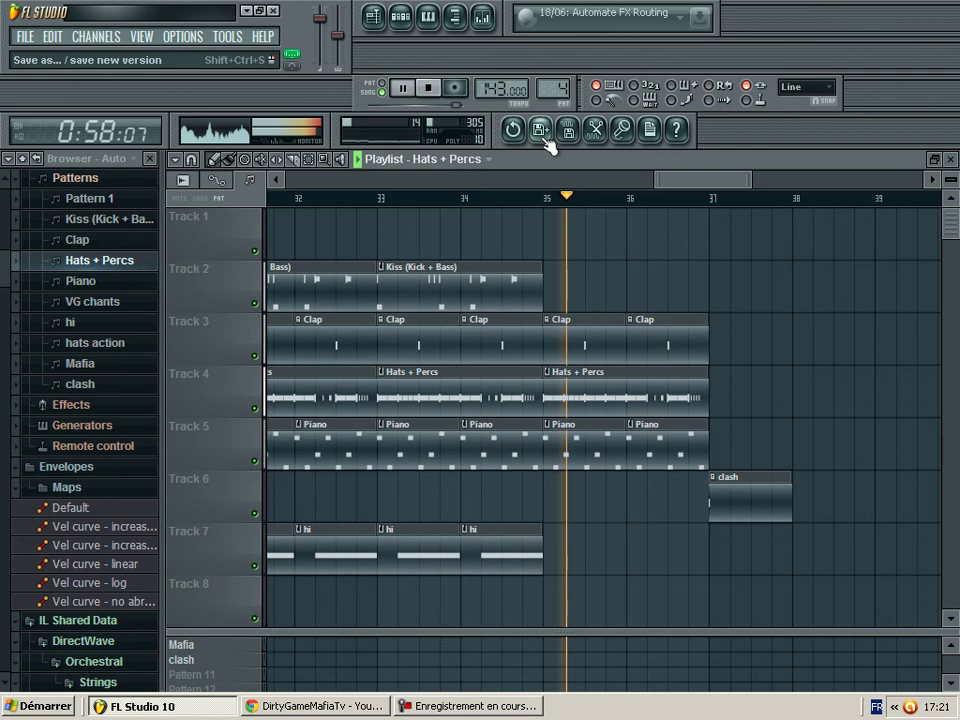
pyautogui.click(430, 90)
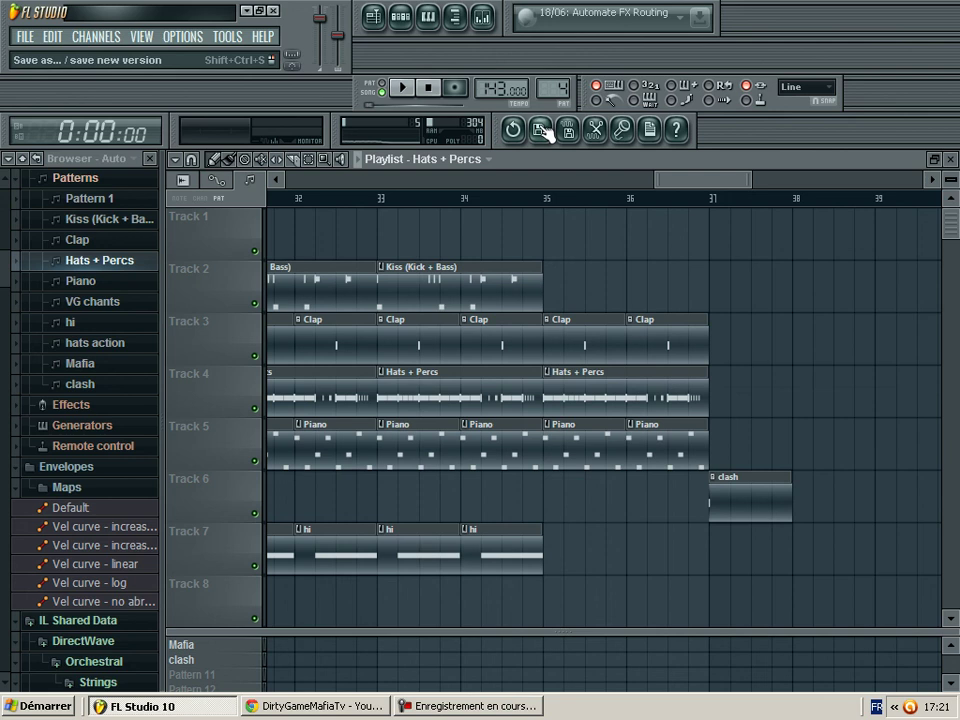
# Step: Play the intro once more from the beginning of the playlist and stop playback
pyautogui.moveTo(681, 179); pyautogui.dragTo(258, 192)
pyautogui.click(403, 87)
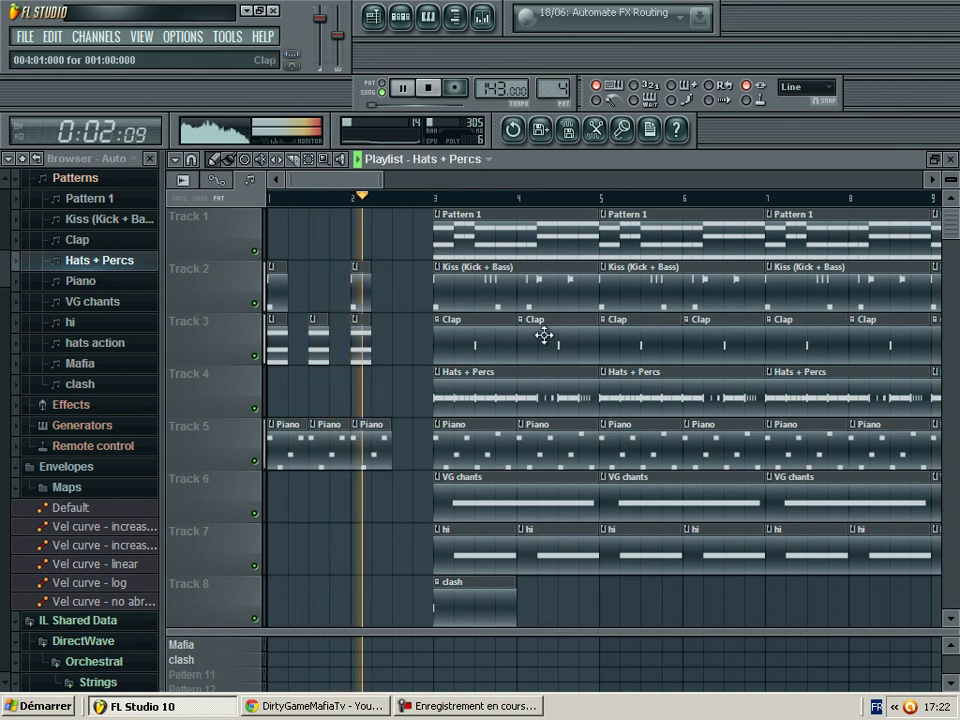
pyautogui.click(428, 87)
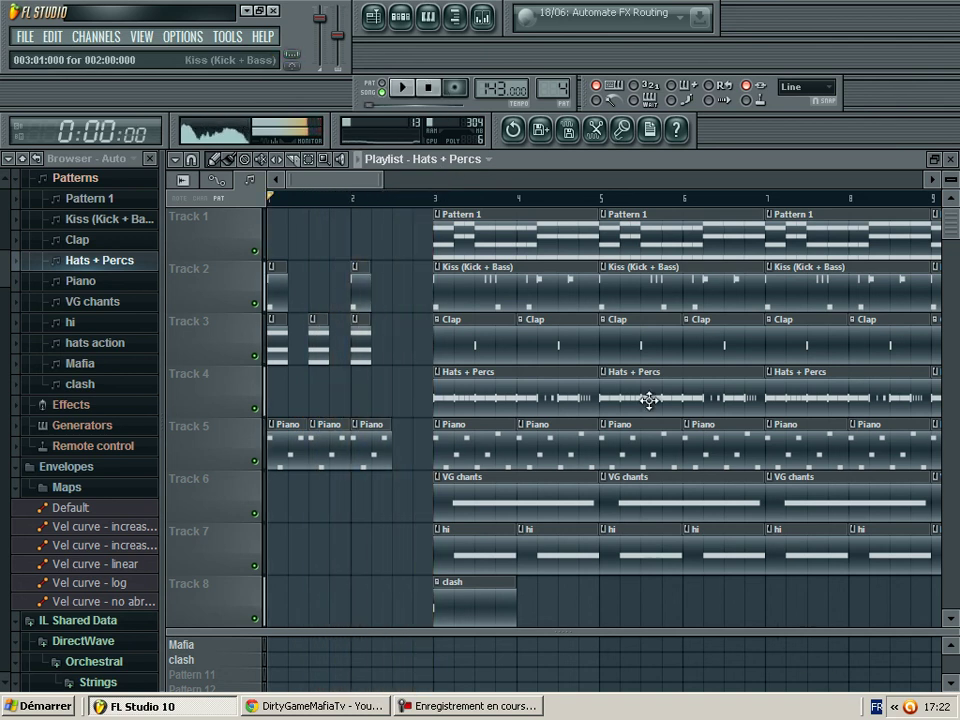